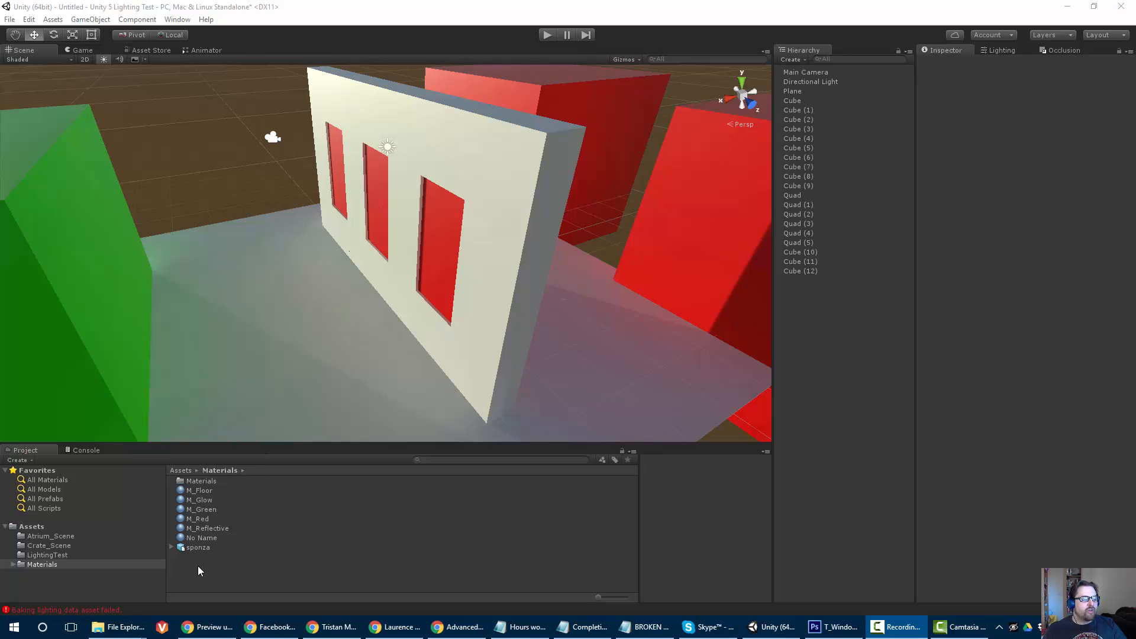
- Add a capsule to the scene
right_click_drag(352, 245, 161, 86)
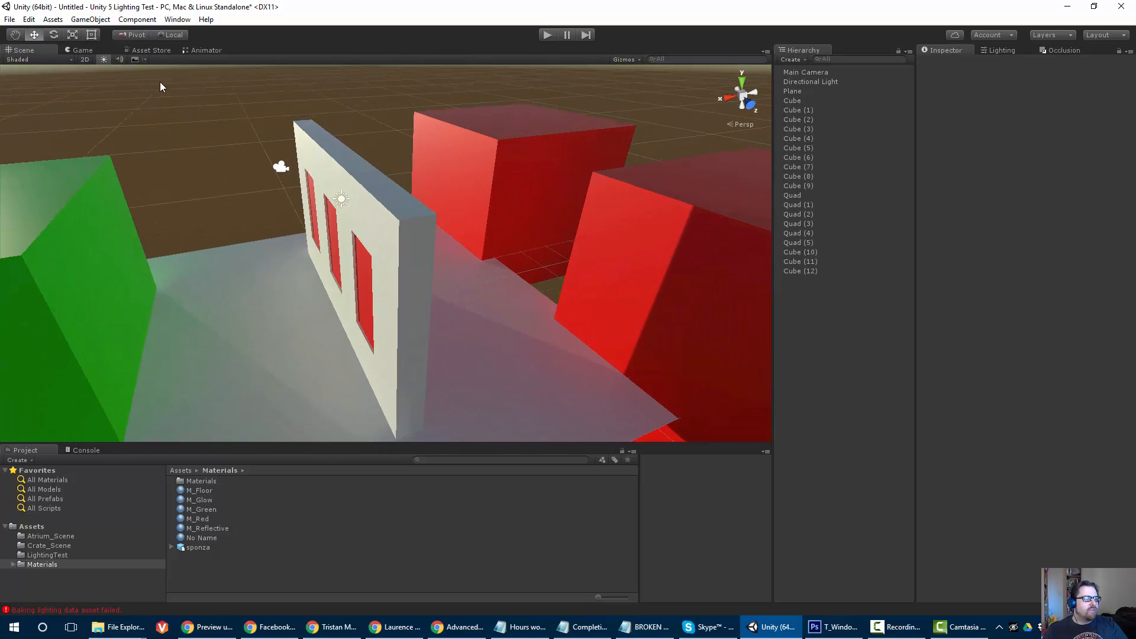
left_click(88, 19)
mouse_move(95, 59)
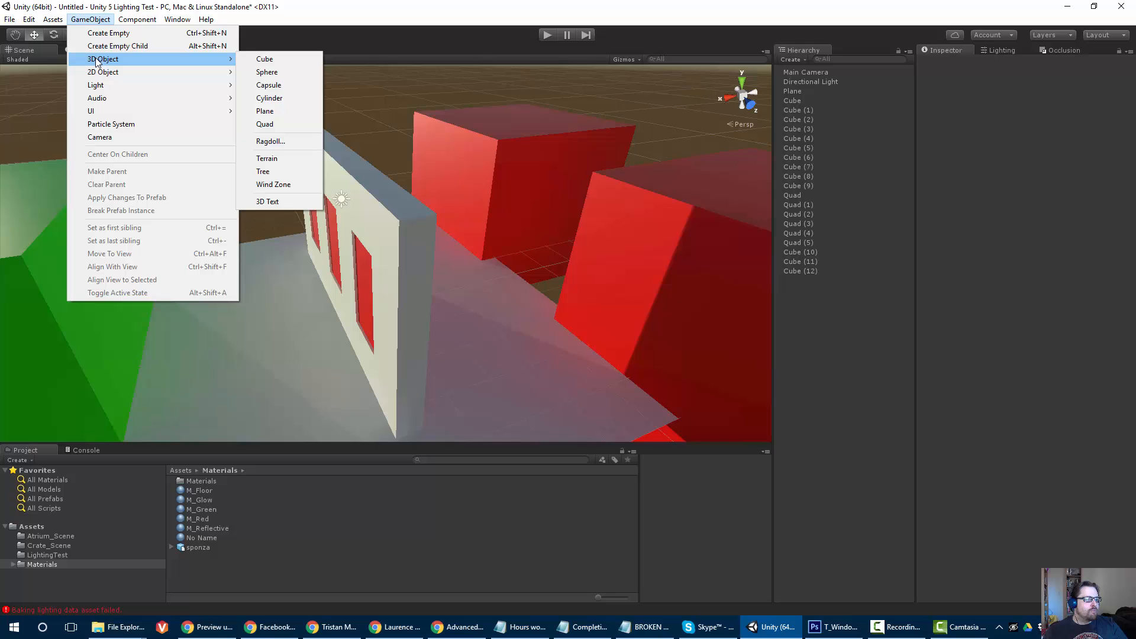
left_click(278, 89)
key("f")
scroll(352, 198, "up", 2)
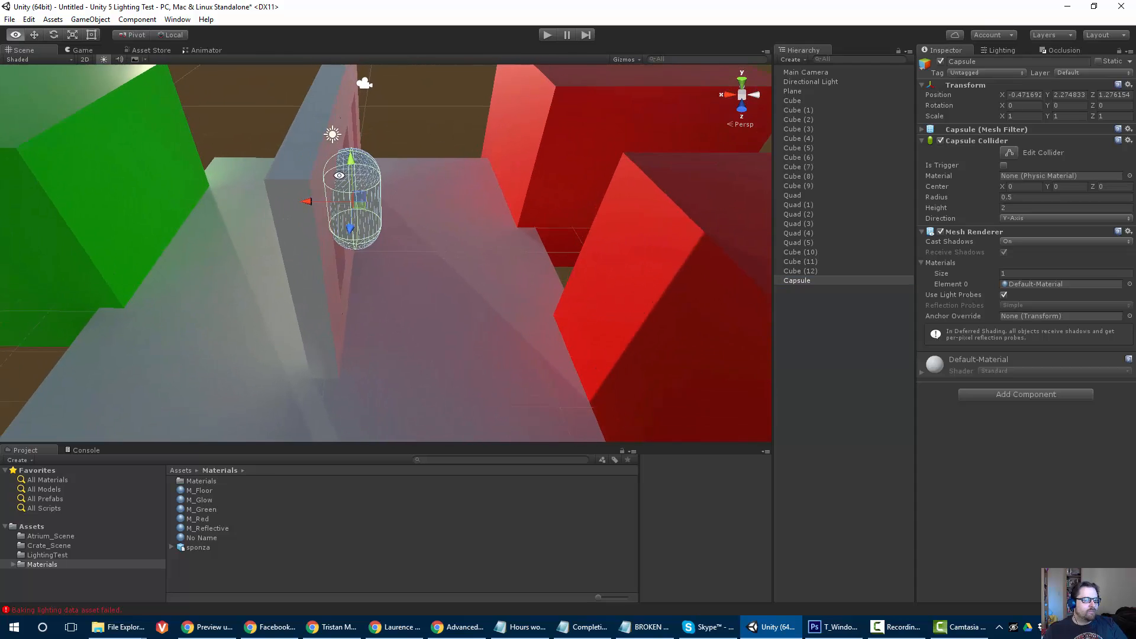
- Move the capsule to the floor between the green cube and the wall, at about X 2.22, Y 0.865, Z -0.11
right_click_drag(339, 175, 341, 165)
left_click_drag(349, 160, 390, 236)
left_click_drag(280, 238, 568, 142)
scroll(323, 296, "up", 3)
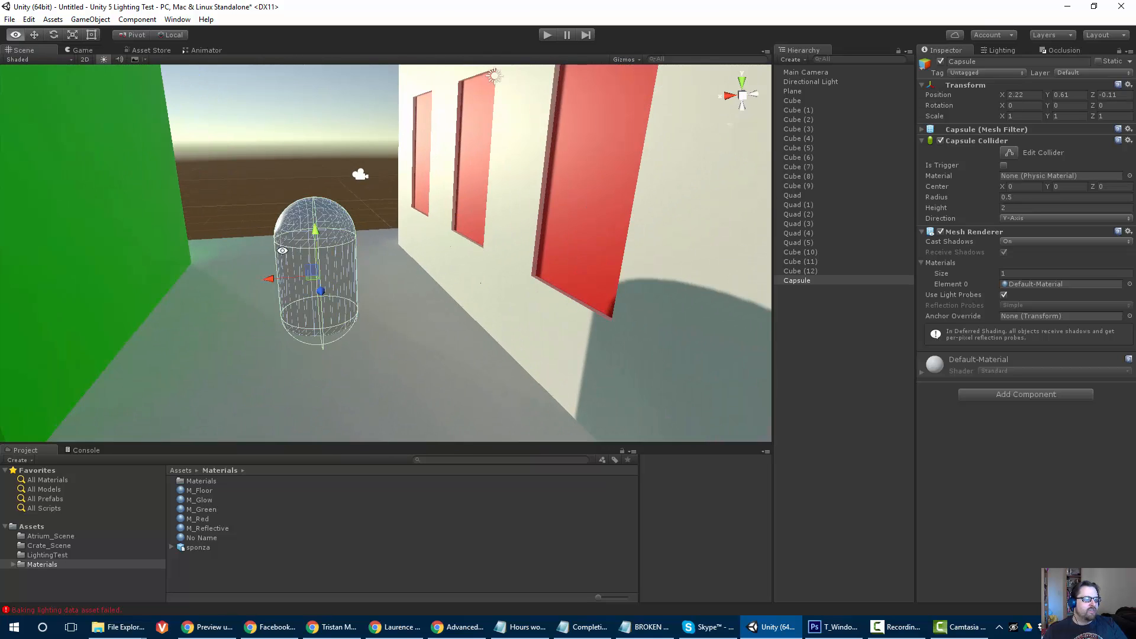
left_click_drag(322, 329, 393, 274, "alt")
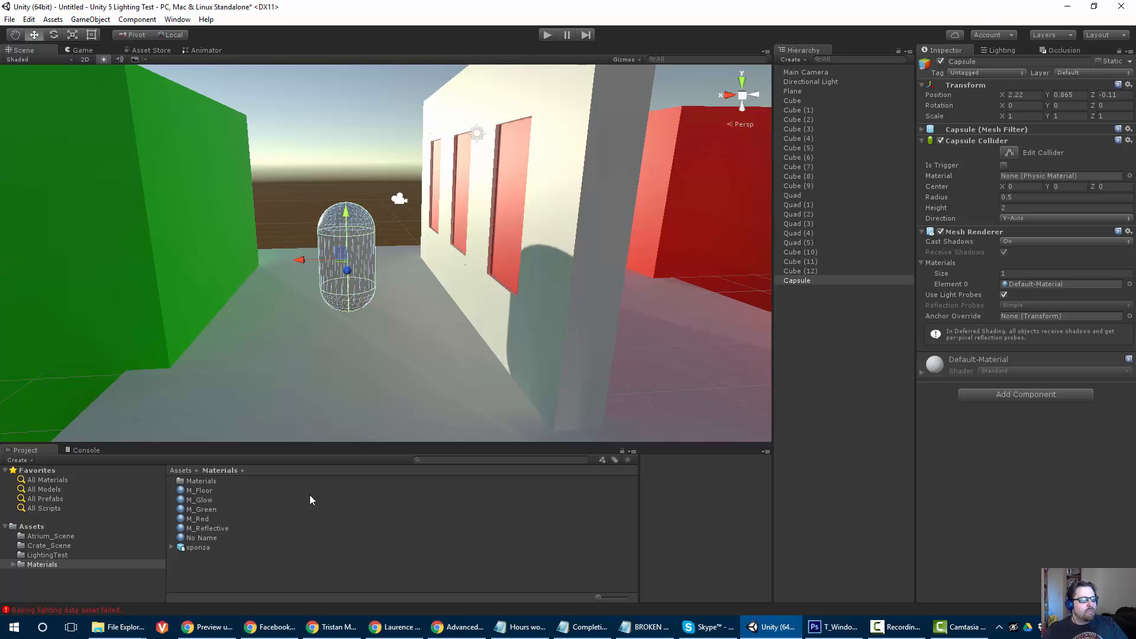
- Create a new material named M_Glass in the Materials folder
key("w")
right_click_drag(416, 195, 464, 233)
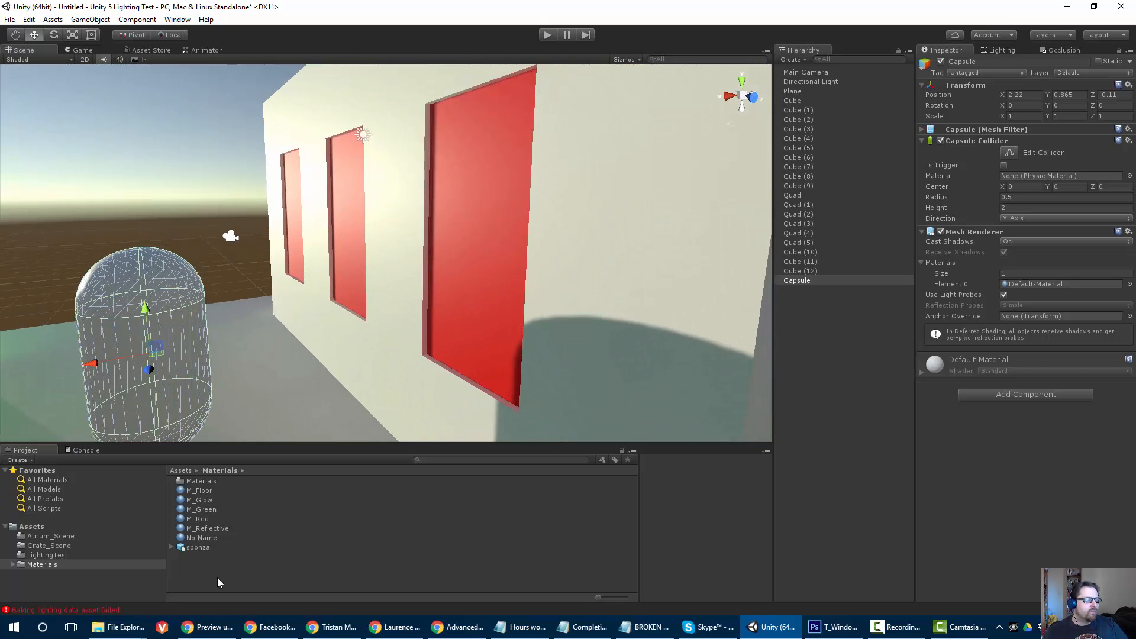
right_click(193, 565)
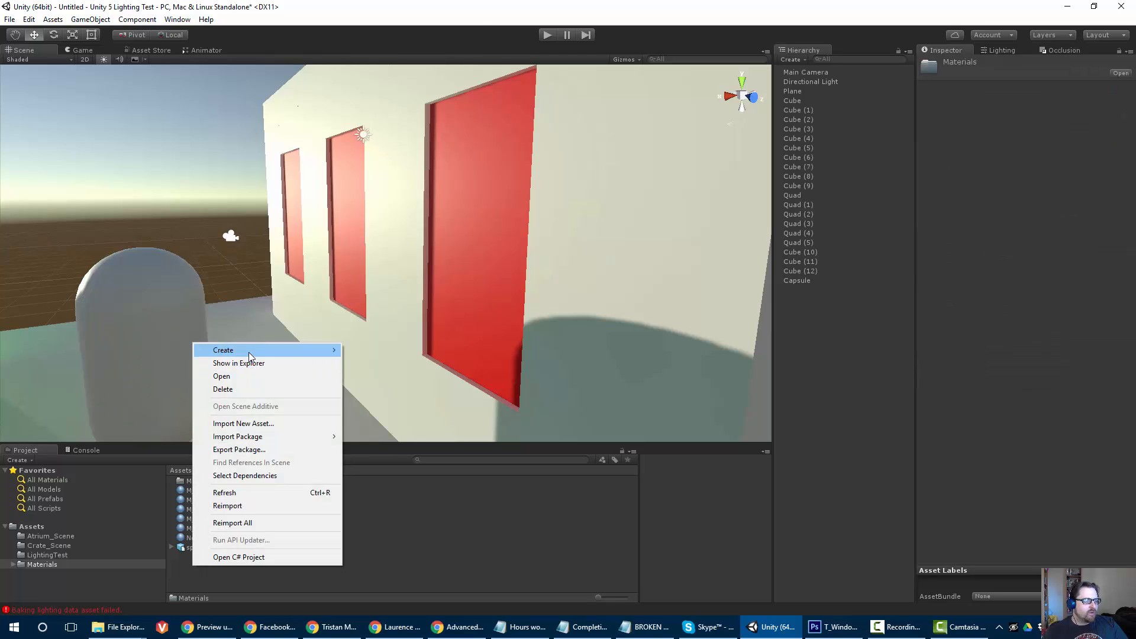
mouse_move(249, 356)
left_click(372, 148)
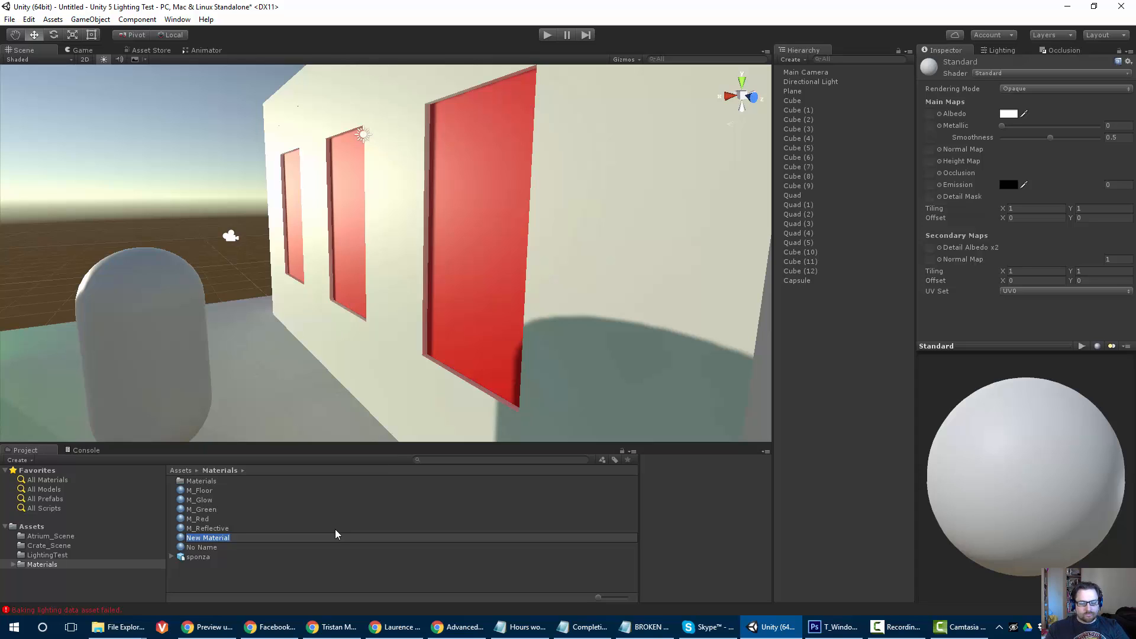
type("M_Glass")
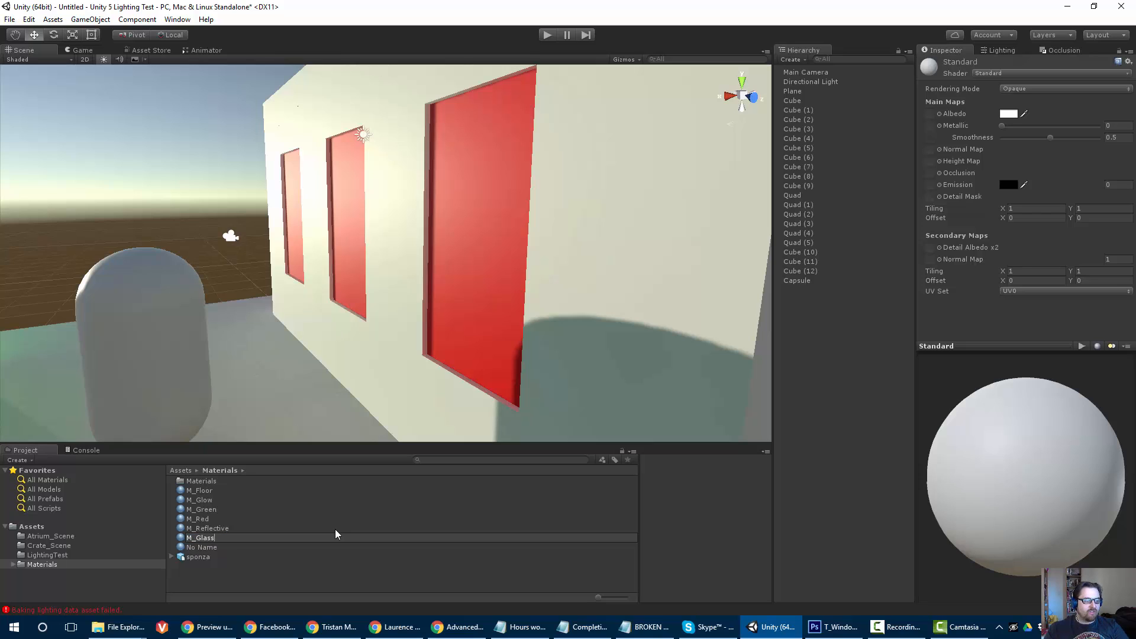
key("Return")
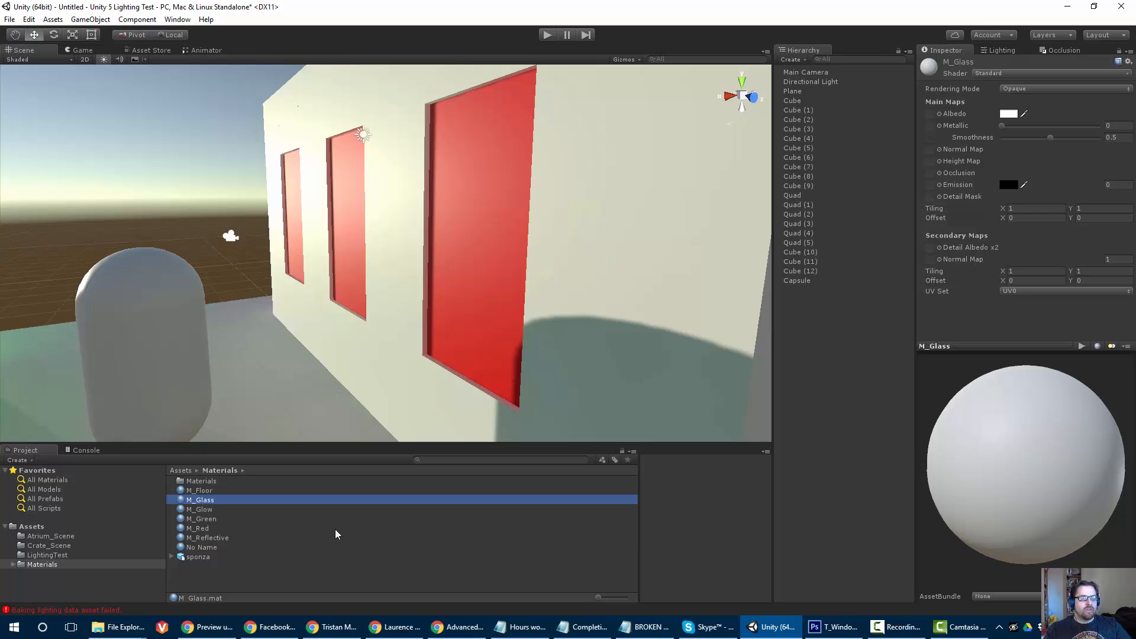
- Assign the M_Glass material to all six window quads, from Quad through Quad (5)
left_click(792, 195)
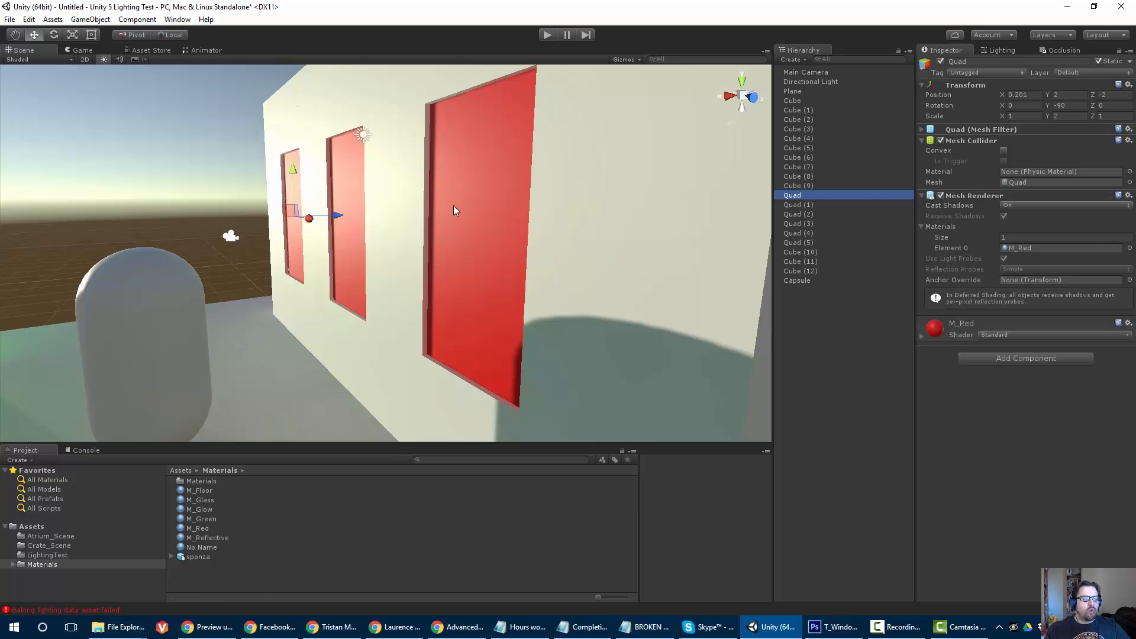
right_click_drag(453, 205, 363, 256)
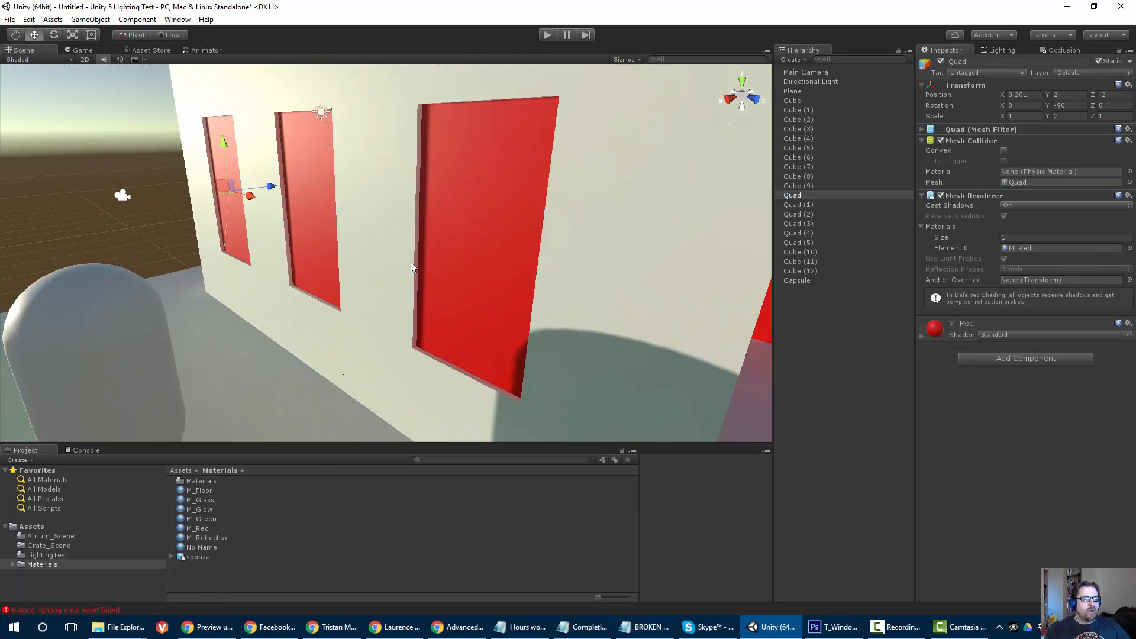
left_click_drag(573, 268, 497, 266, "alt")
middle_click_drag(497, 266, 486, 266)
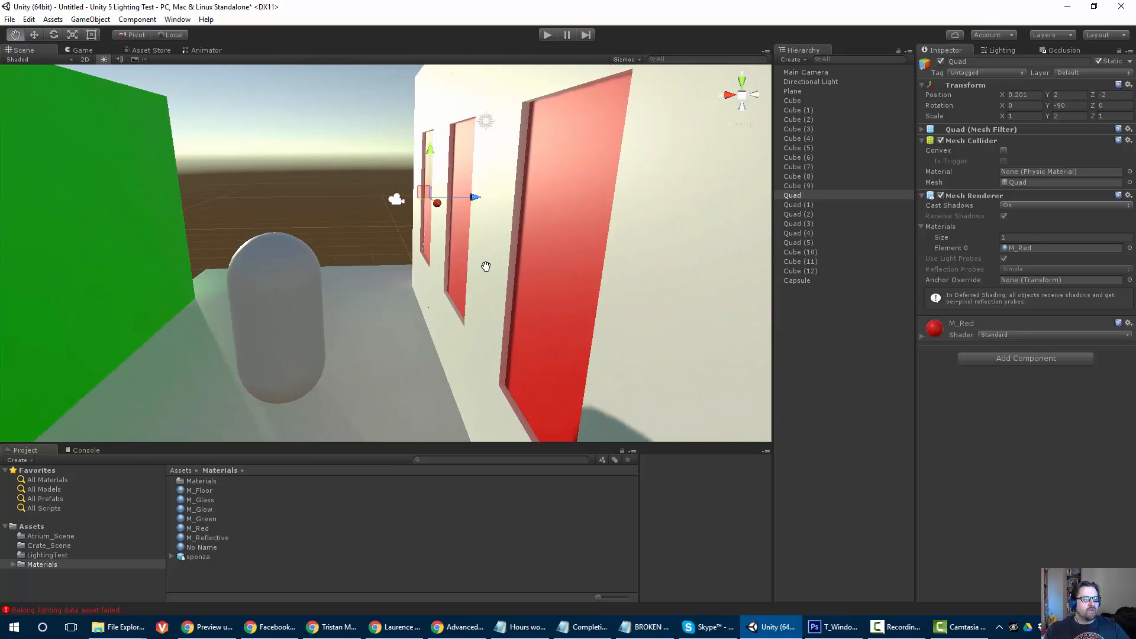
left_click_drag(486, 266, 373, 246, "alt")
middle_click_drag(373, 246, 231, 301)
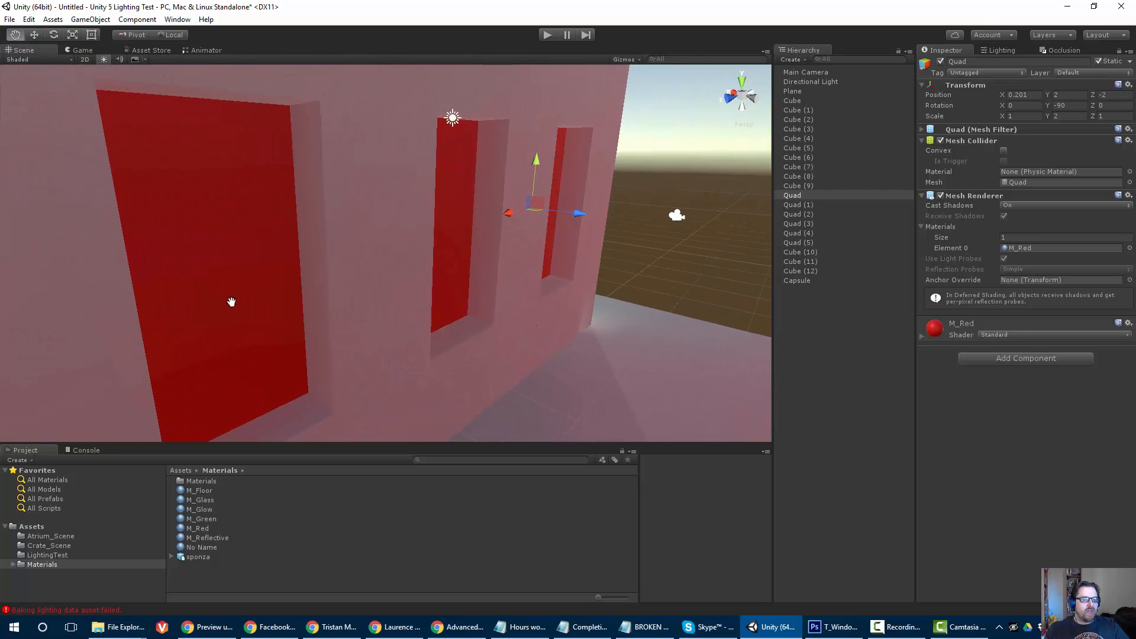
left_click(798, 242, "shift")
scroll(436, 279, "down", 6, "alt")
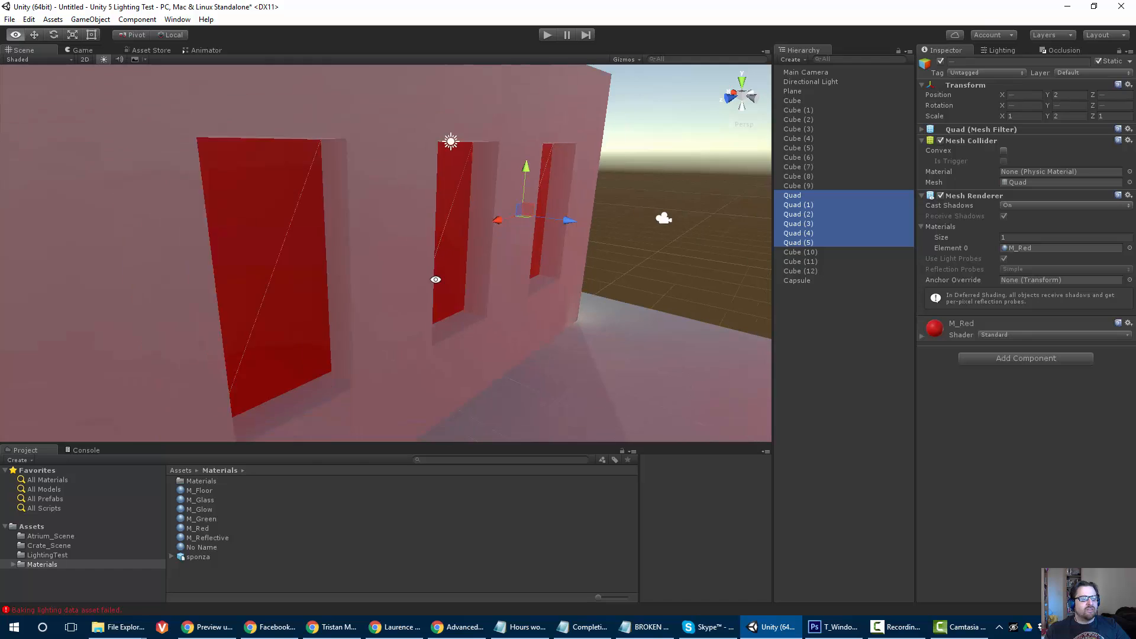
left_click_drag(136, 295, 414, 287, "alt")
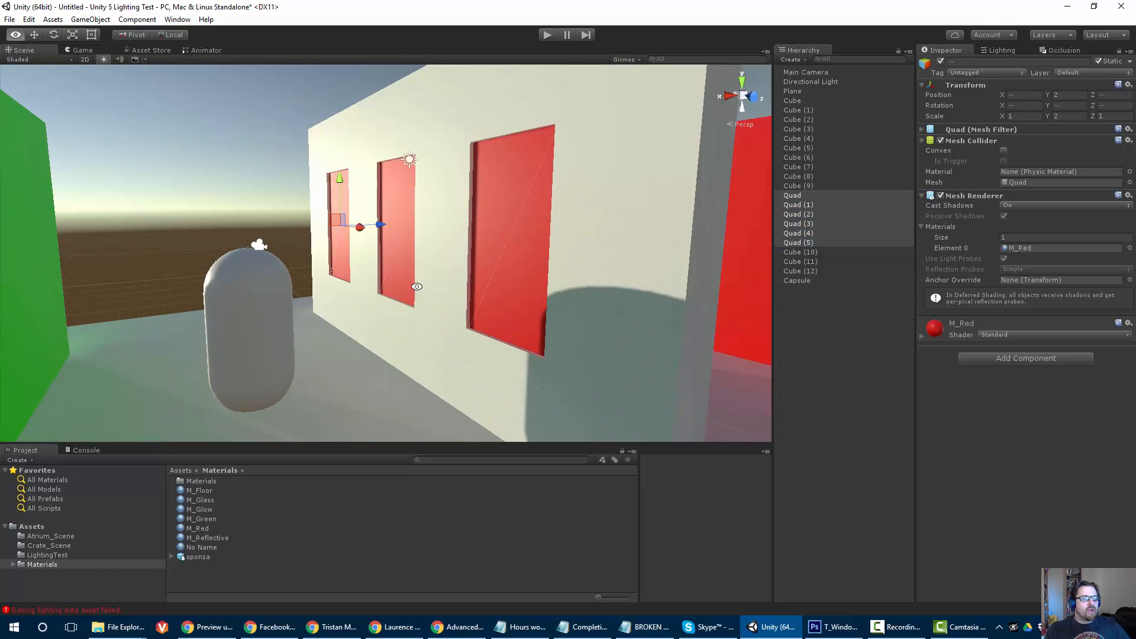
scroll(420, 281, "up", 4, "alt")
middle_click_drag(421, 282, 449, 226)
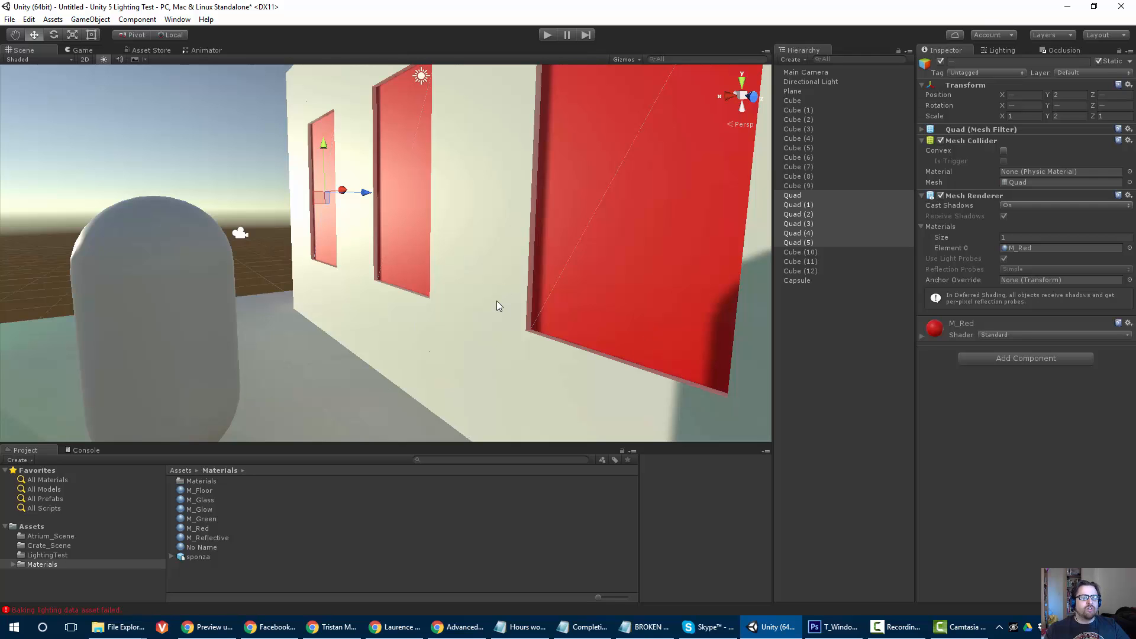
left_click_drag(497, 306, 479, 264, "alt")
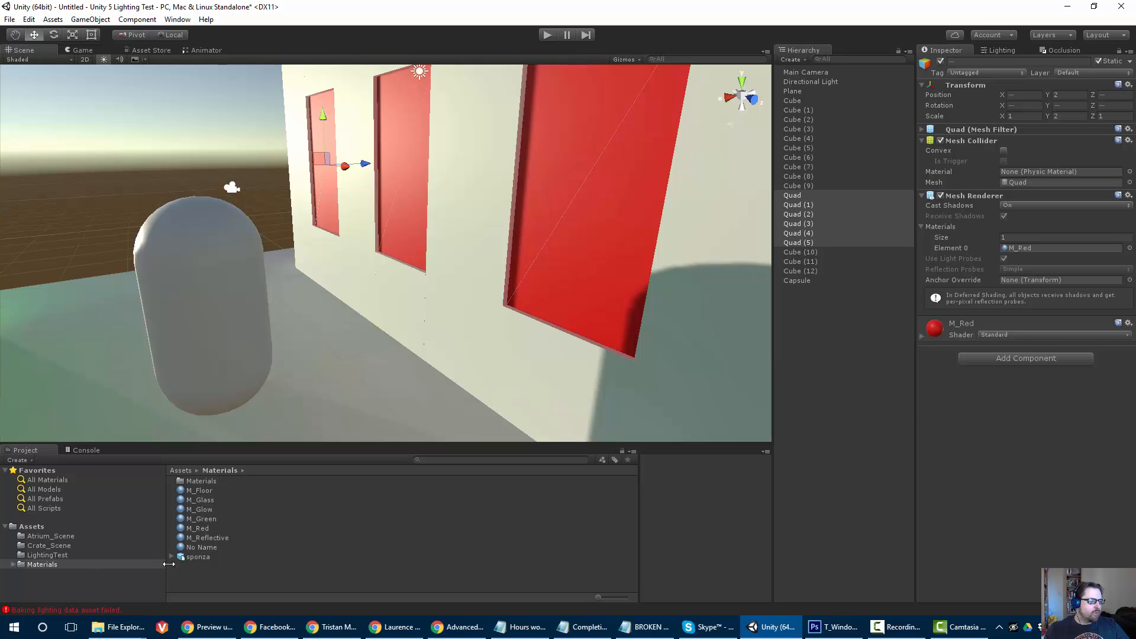
left_click(197, 504)
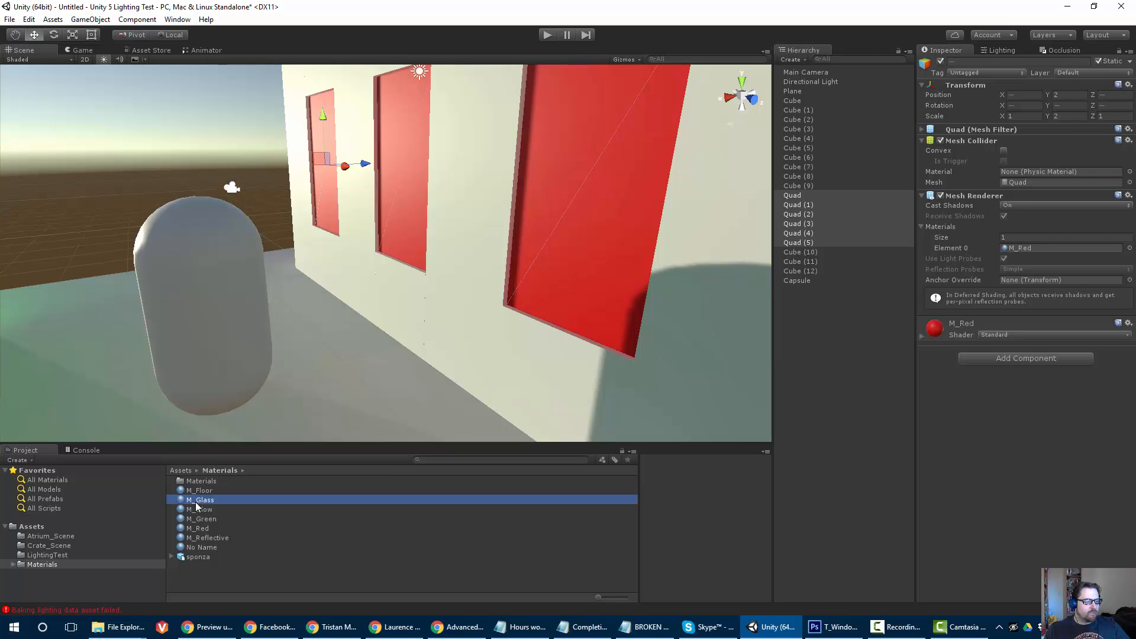
left_click_drag(197, 507, 1024, 251)
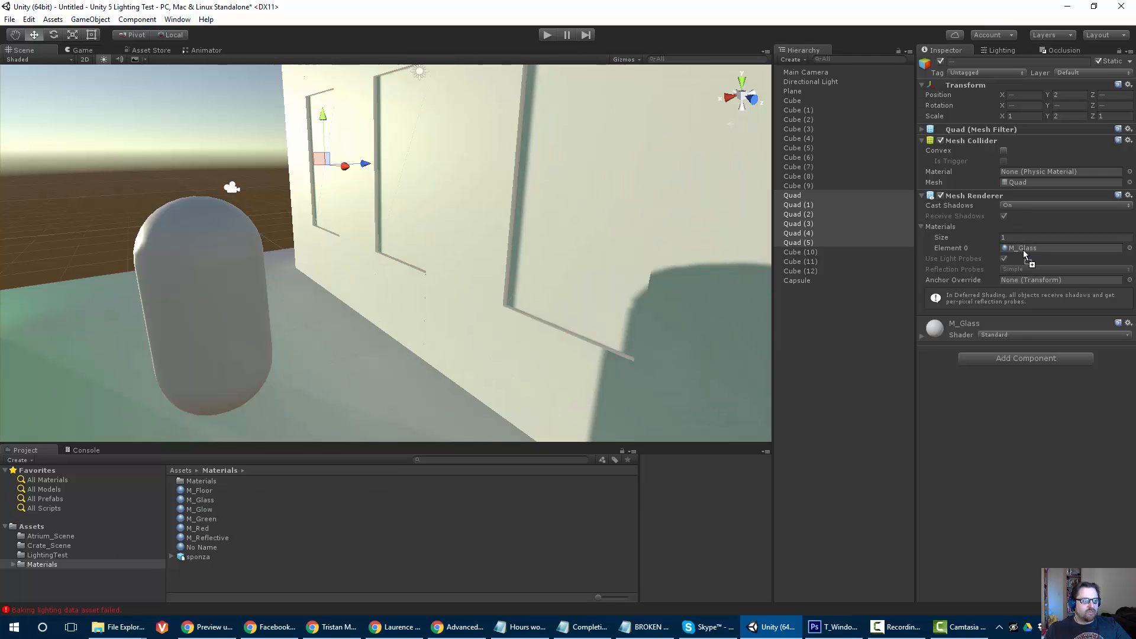
- Add a reflection probe to the scene
scroll(417, 254, "down", 4)
middle_click_drag(408, 265, 388, 339)
left_click_drag(388, 339, 391, 321, "alt")
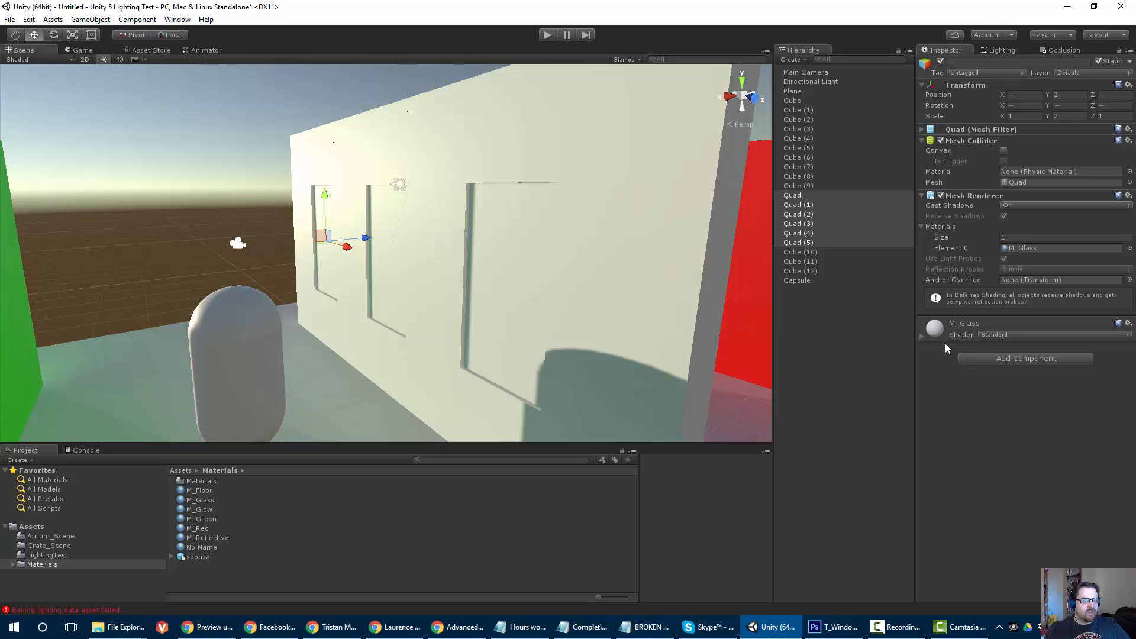
left_click_drag(513, 328, 435, 338, "alt")
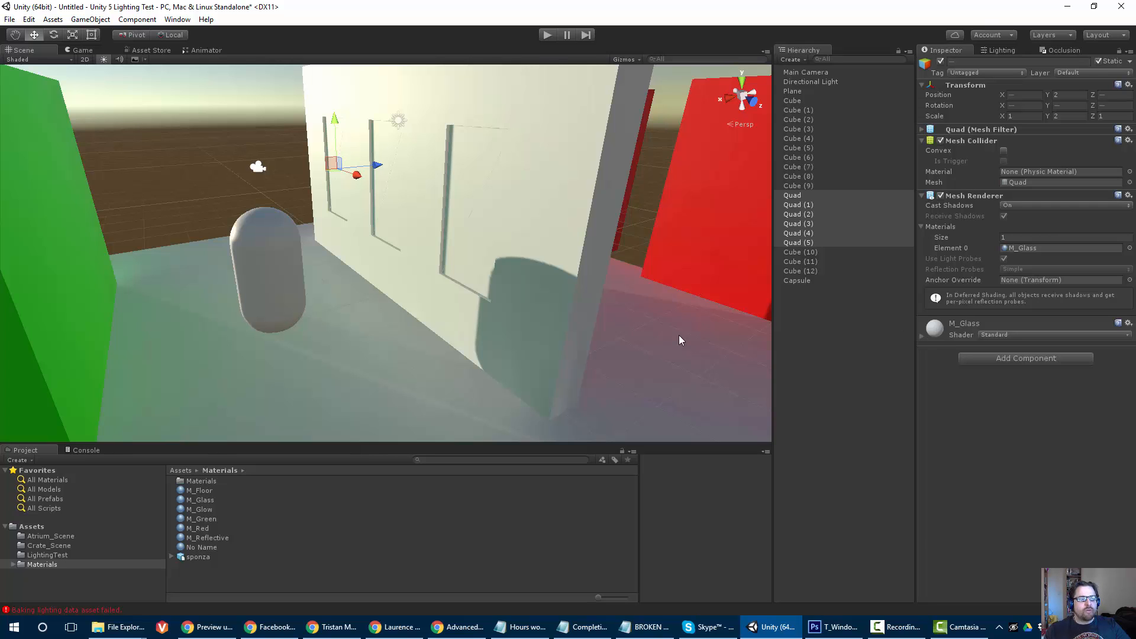
left_click_drag(293, 297, 363, 333, "alt")
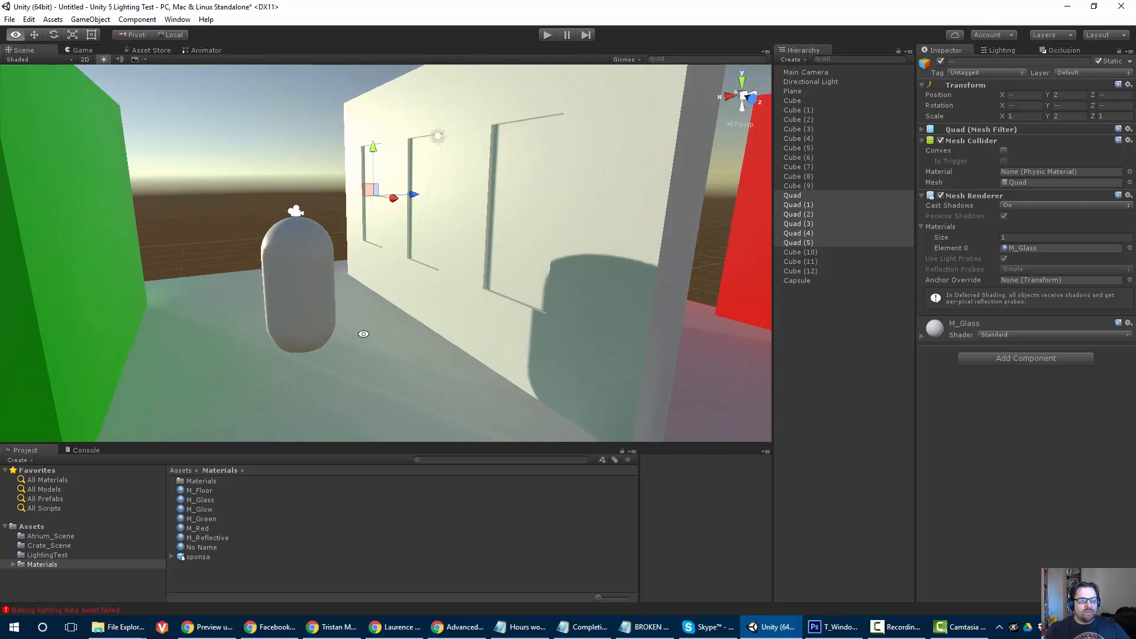
left_click_drag(498, 330, 422, 396, "alt")
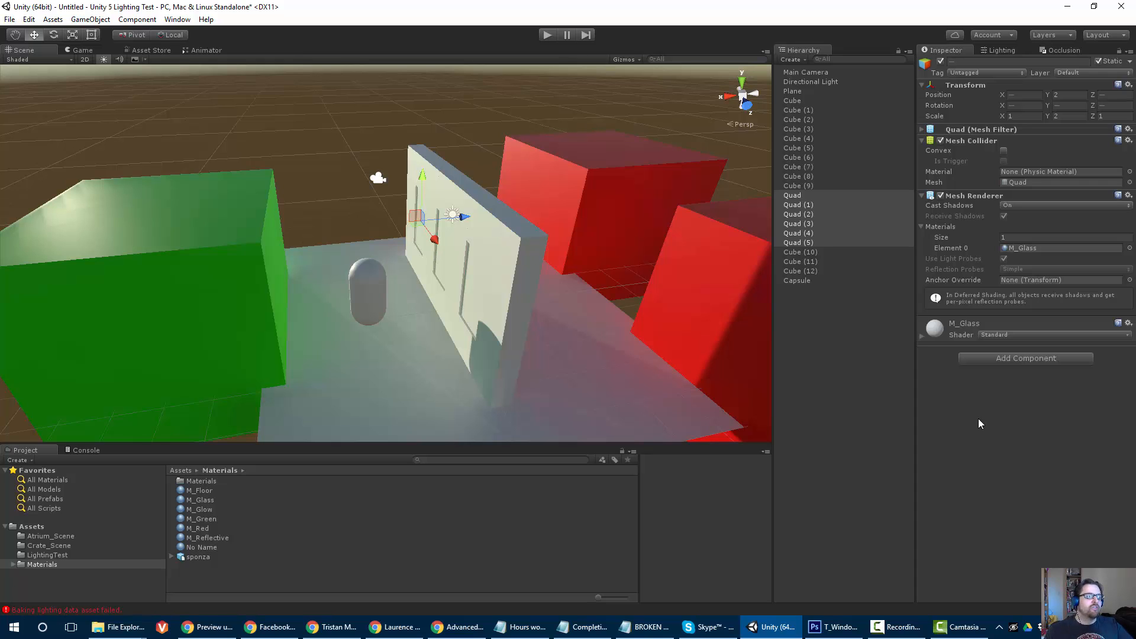
left_click(87, 19)
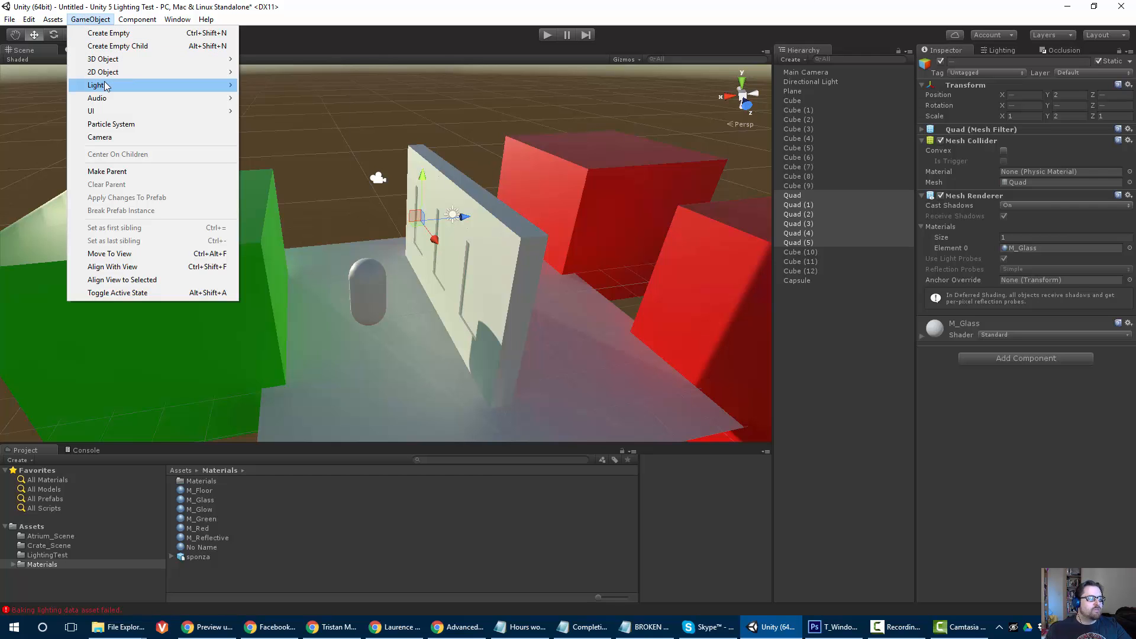
mouse_move(106, 87)
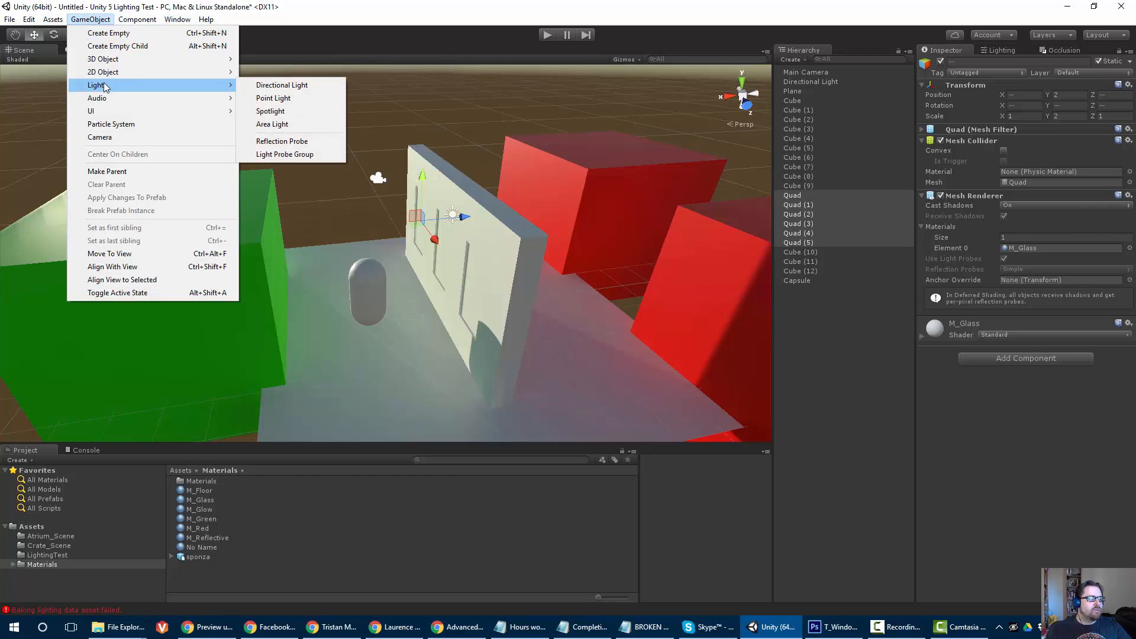
left_click(266, 142)
- Place the reflection probe at the capsule's upper end, at about X 1.88, Y 1.72, Z -0.6
scroll(296, 170, "down", 3)
left_click_drag(296, 170, 352, 280, "alt")
scroll(338, 192, "up", 5)
mouse_move(351, 280)
left_mouse_down("alt")
mouse_move(489, 347)
mouse_move(523, 450)
mouse_move(349, 265)
left_mouse_up("alt")
scroll(405, 307, "down", 5)
scroll(342, 233, "up", 6)
left_click_drag(509, 260, 651, 197, "alt")
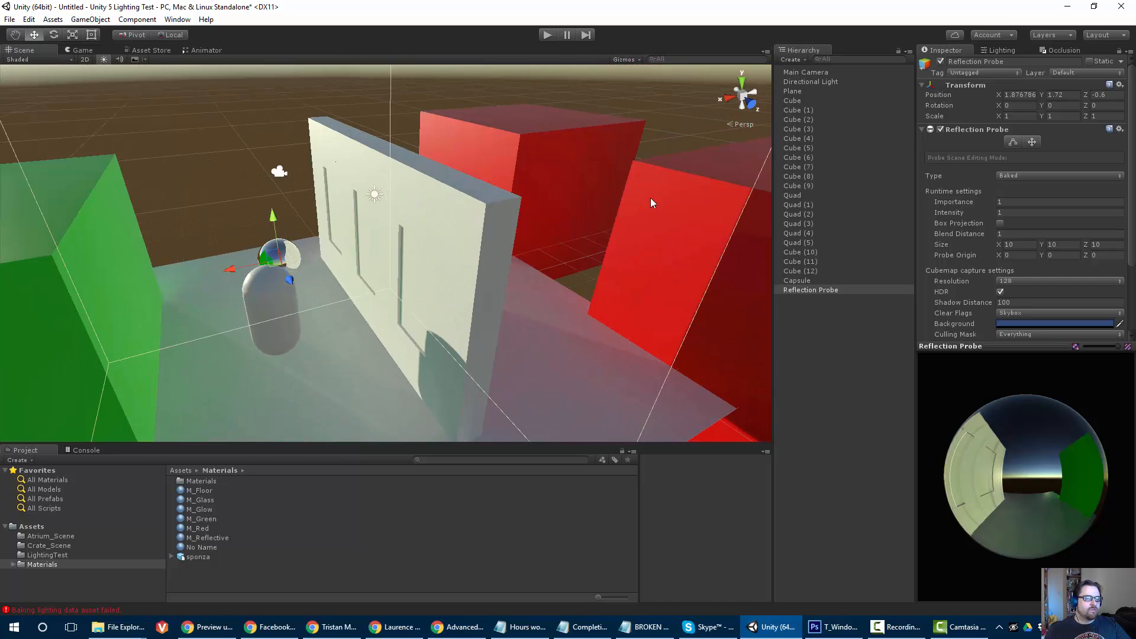
- Turn on editing of the reflection probe's bounds and pull the red-cube side in to the wall, for an X size of about 6.71
left_click(1013, 142)
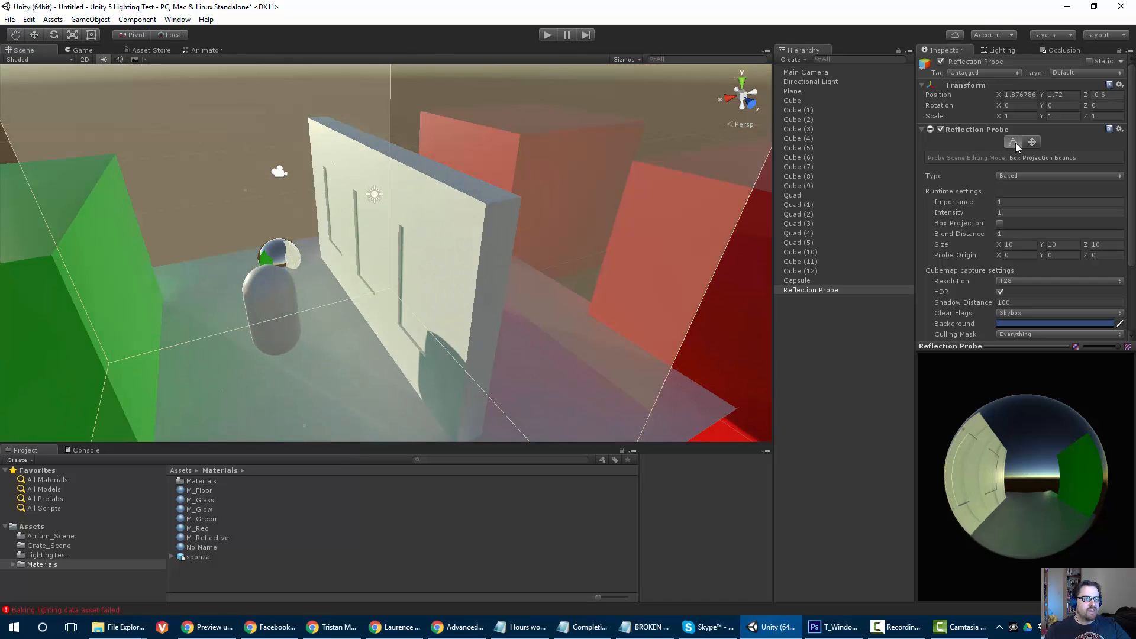
left_click_drag(392, 282, 220, 221, "alt")
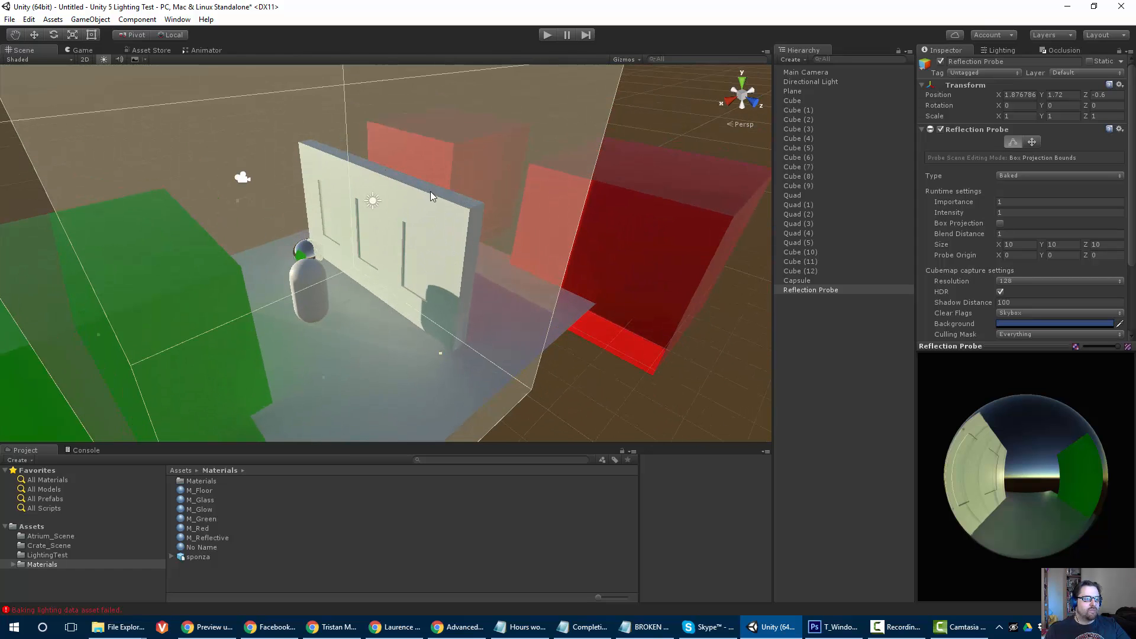
left_click_drag(431, 190, 393, 259, "alt")
scroll(332, 242, "up", 10, "alt")
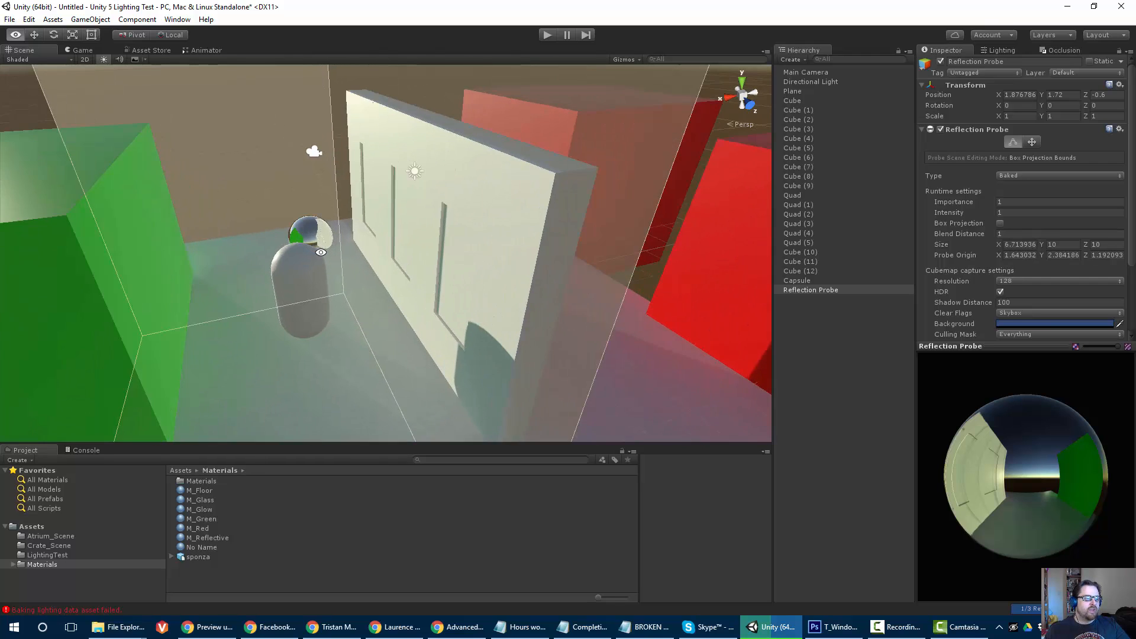
- Pull the probe bounds in from the green cube and up to the floor, for a size of about 4.34 × 6.78 × 10
scroll(351, 194, "down", 4)
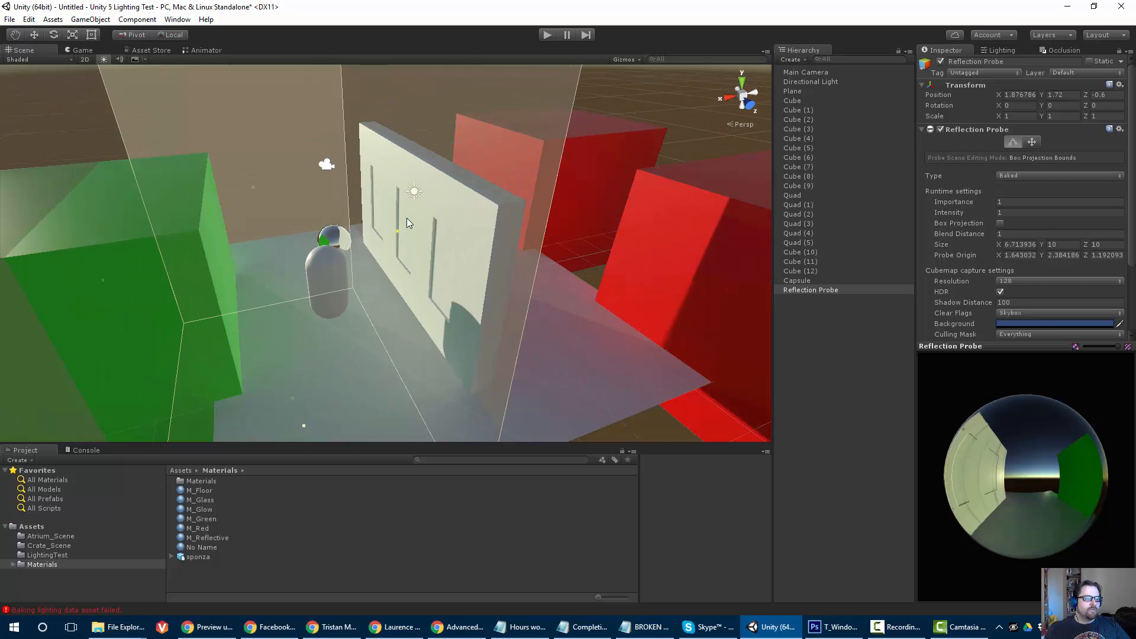
left_click_drag(331, 274, 203, 275, "alt")
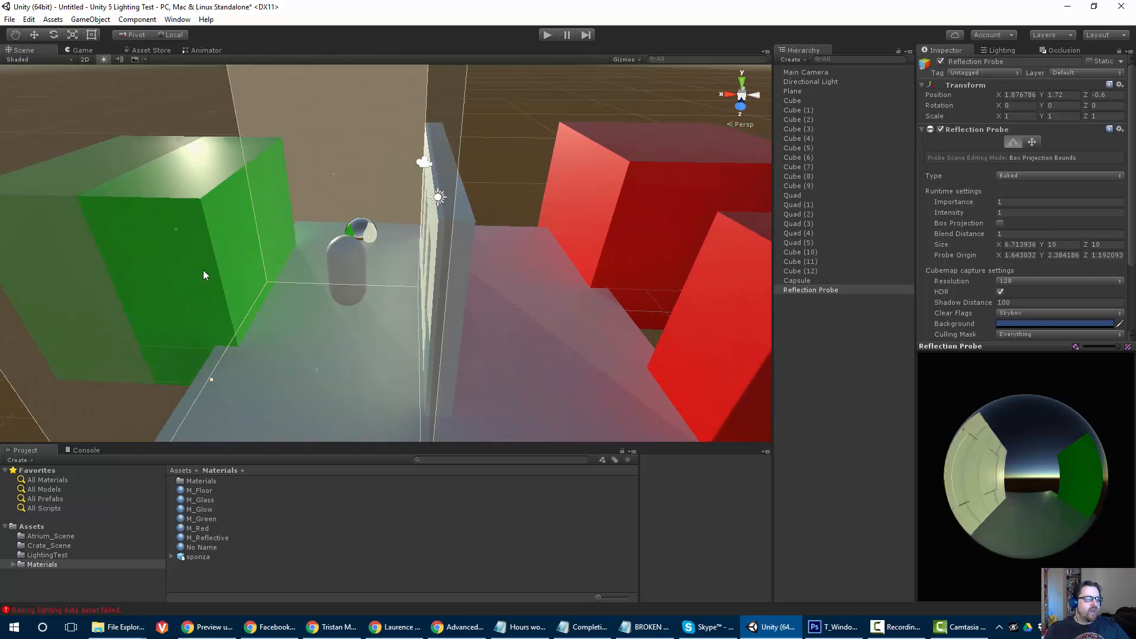
left_click_drag(176, 234, 370, 110)
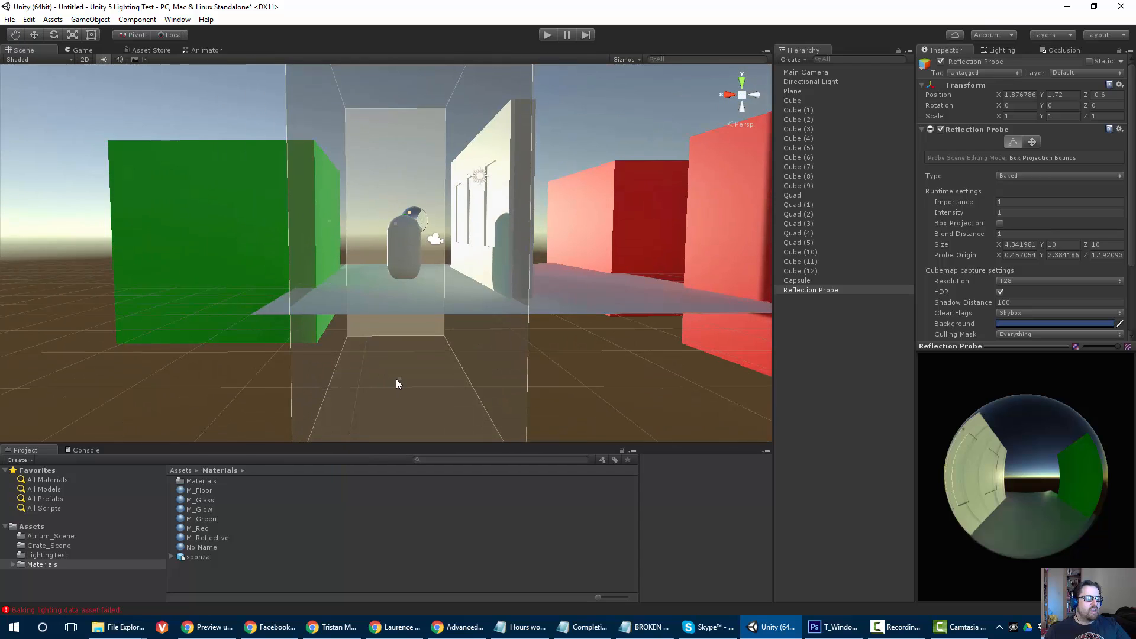
left_click_drag(399, 378, 399, 280)
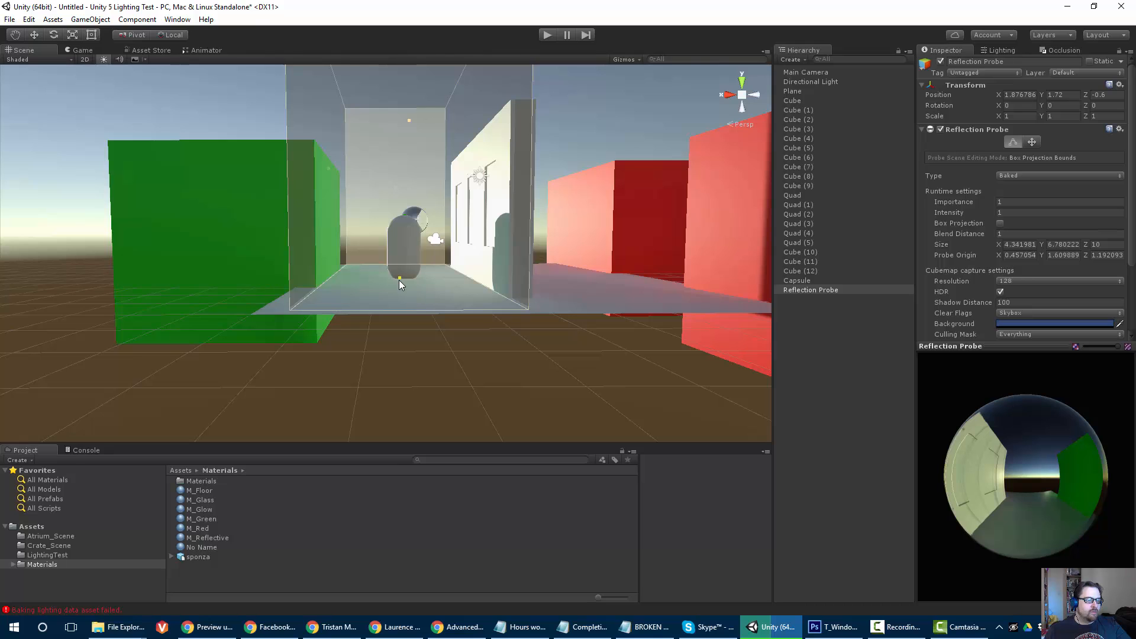
scroll(408, 204, "up", 8, "alt")
key("w")
right_click_drag(408, 204, 461, 246)
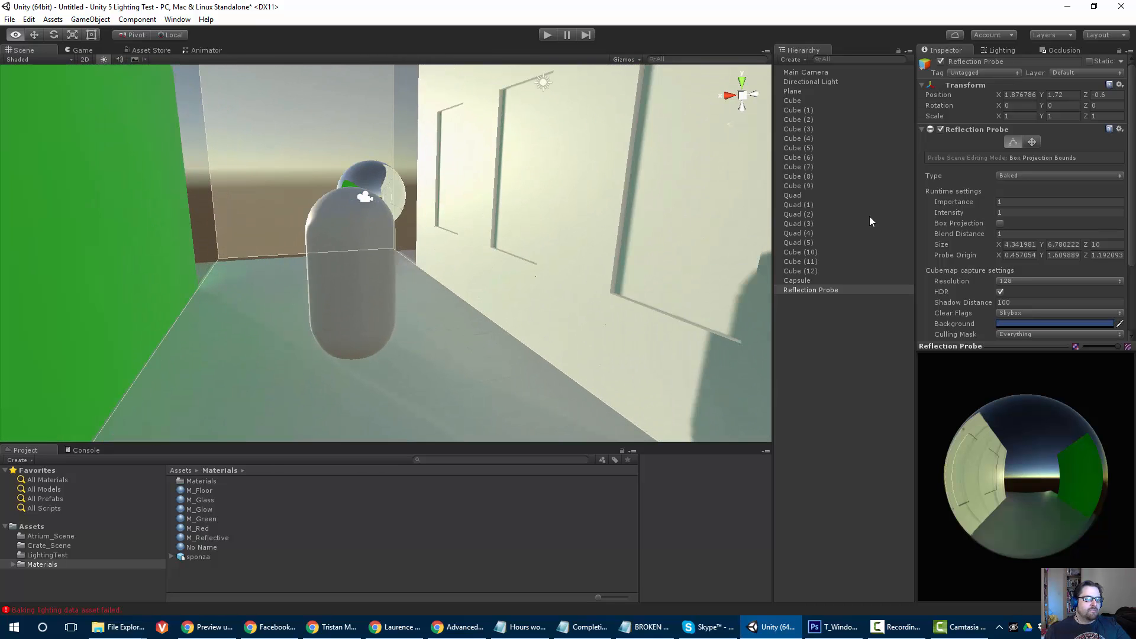
- Turn on box projection for the reflection probe beside the capsule
left_click(1000, 223)
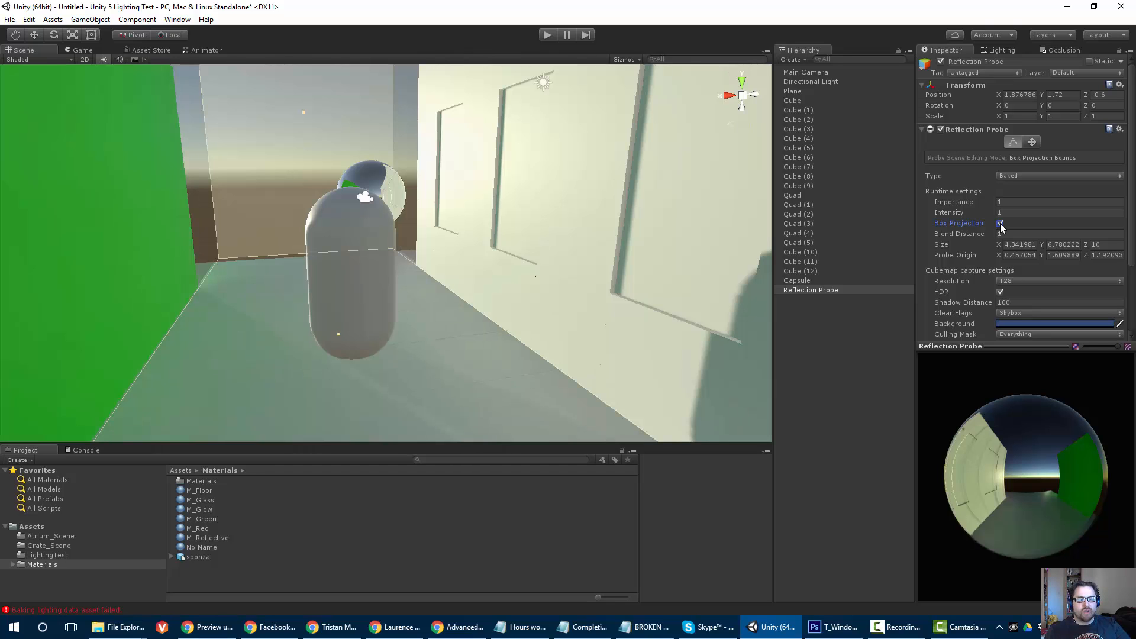
scroll(471, 313, "down", 4)
scroll(471, 314, "down", 4)
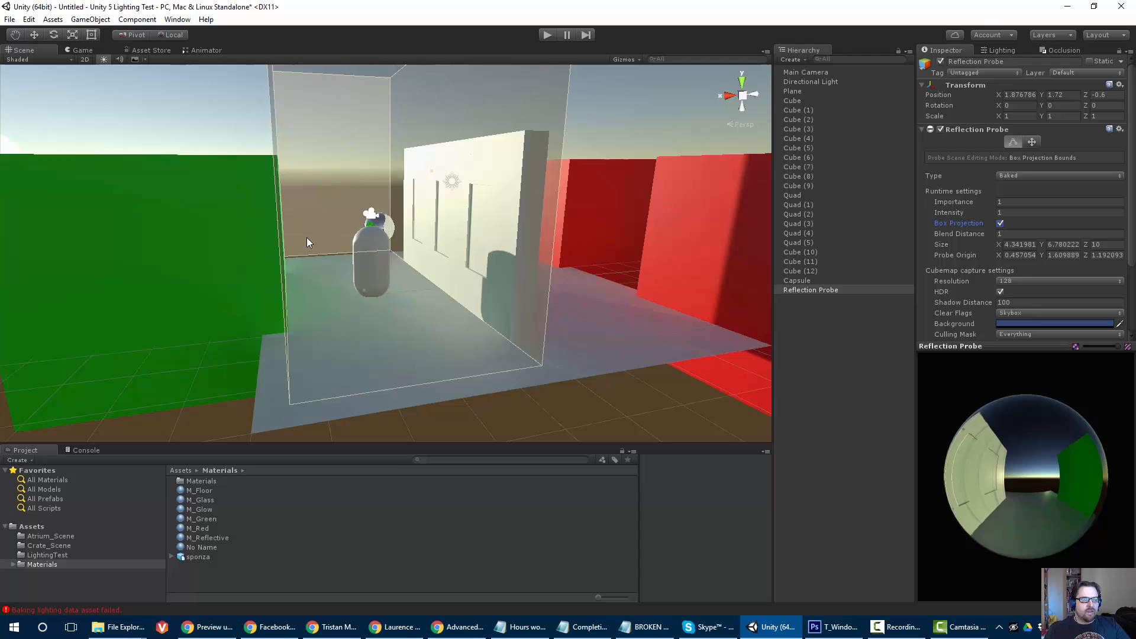
- Duplicate the reflection probe and move the copy through the wall to the red cubes' side, at X -2.78
left_click(148, 118)
key("s")
right_click_drag(223, 176, 243, 188)
left_click(810, 290)
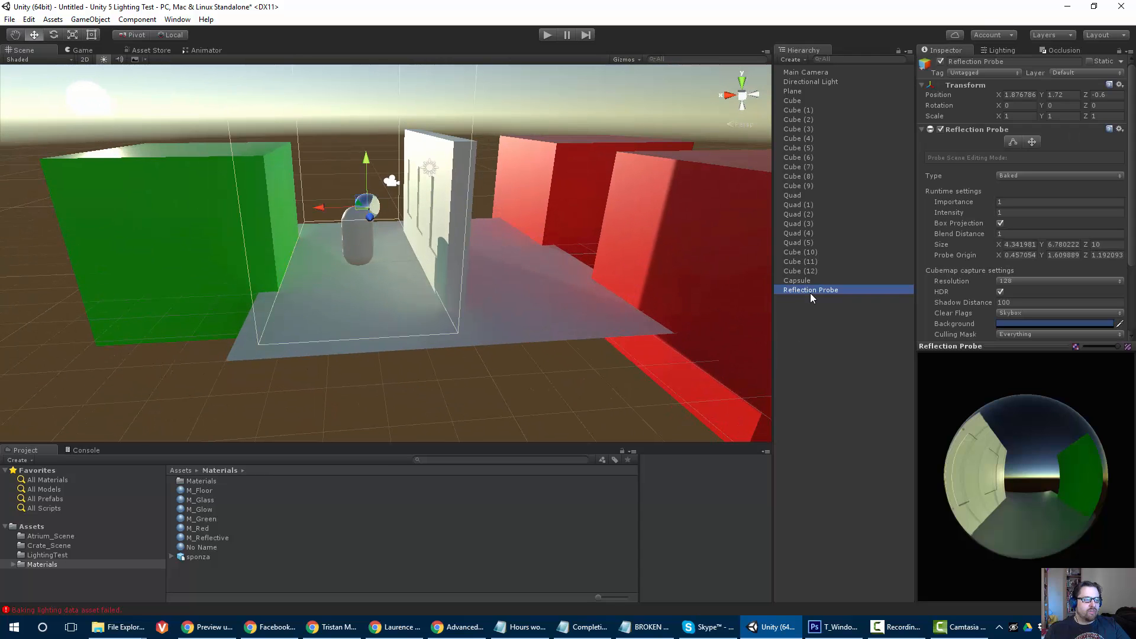
key("ctrl+d")
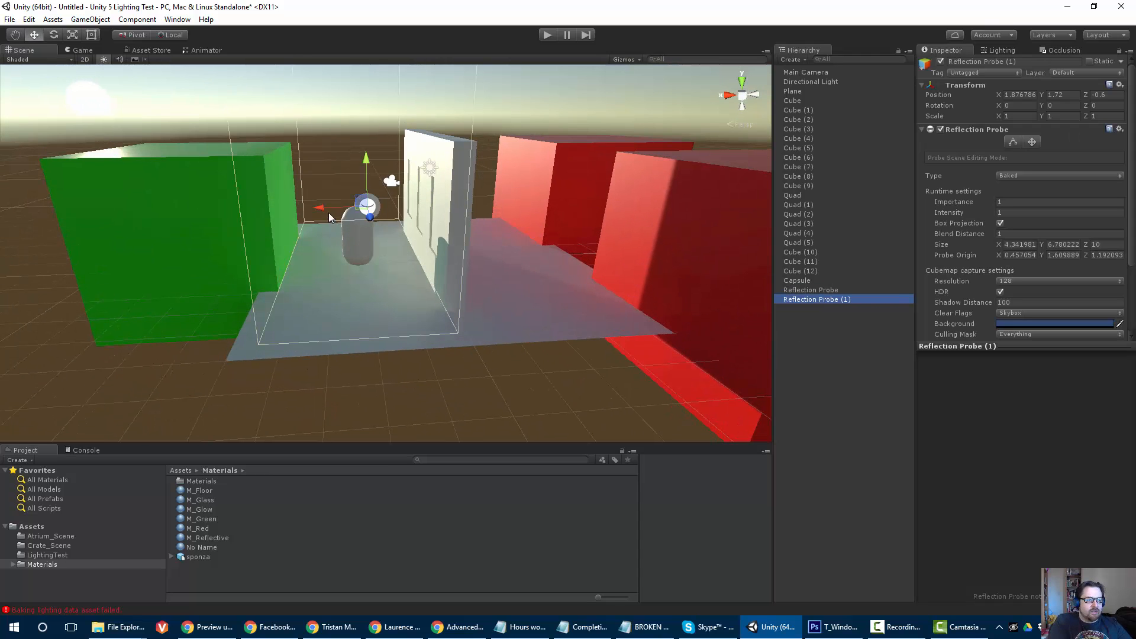
left_click_drag(329, 218, 477, 208)
right_click_drag(476, 208, 381, 243)
left_click_drag(381, 242, 379, 248)
- Edit the duplicate probe's bounds, extending them toward the red cubes and through the windowed wall, for an X size of about 4.68
left_click(1013, 142)
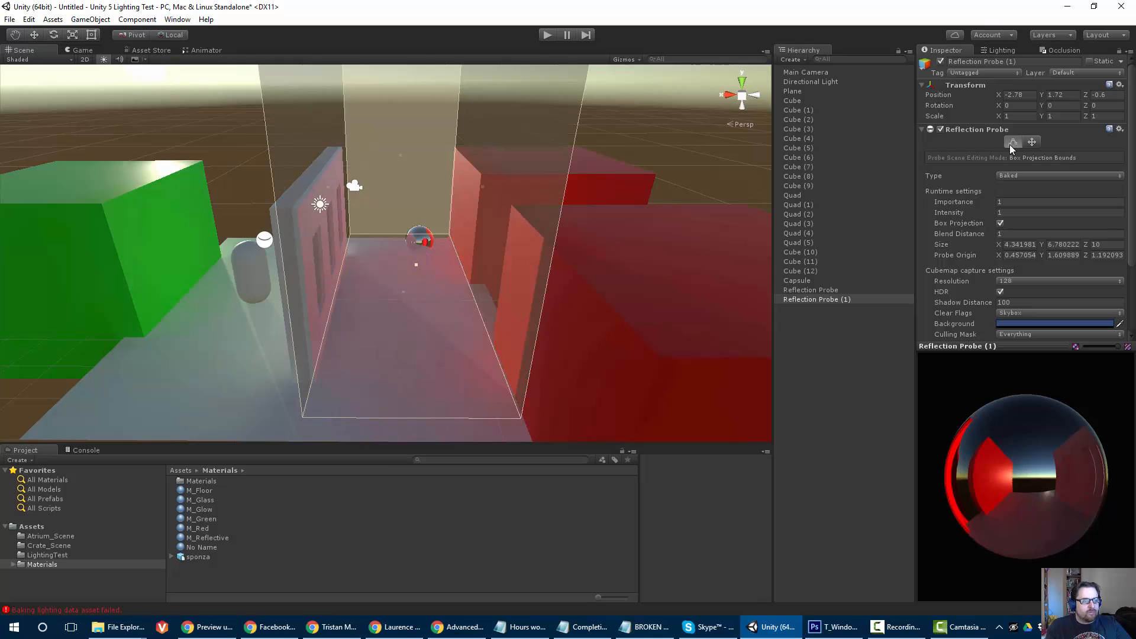
scroll(324, 208, "up", 5)
scroll(353, 214, "up", 3)
middle_click_drag(395, 226, 526, 162)
scroll(526, 163, "down", 3)
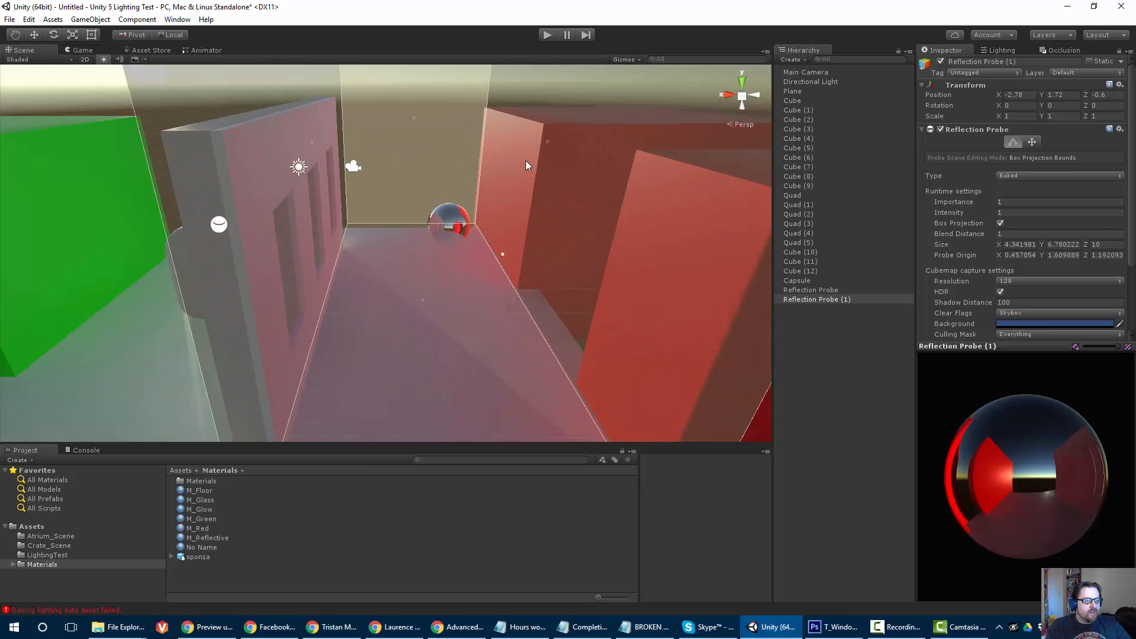
left_click_drag(548, 142, 320, 232)
left_click_drag(371, 125, 358, 127)
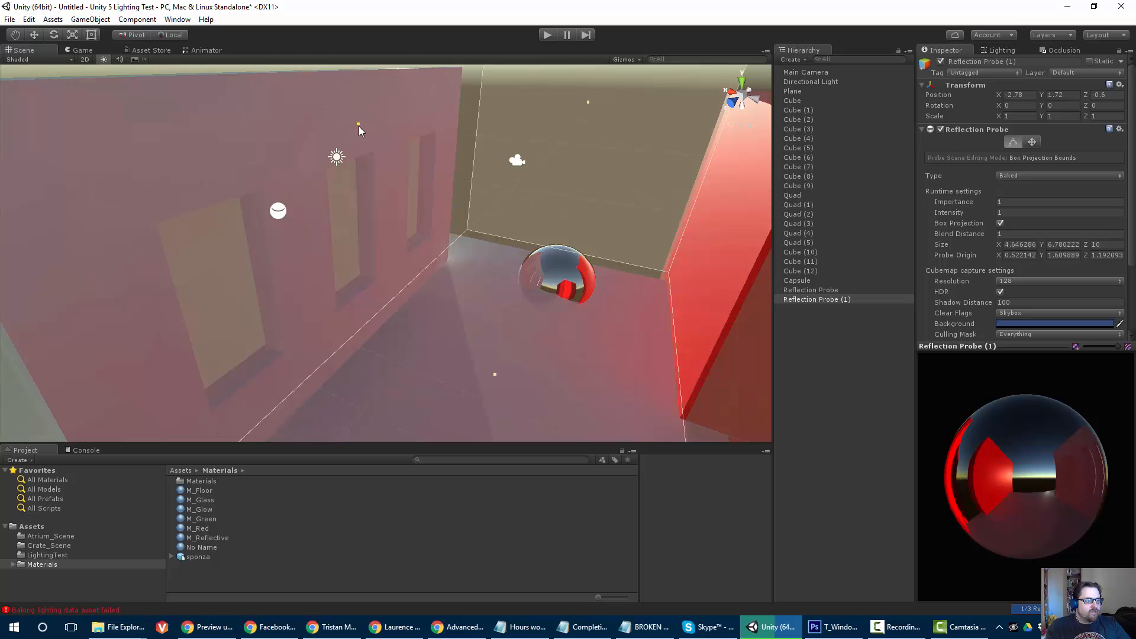
left_click_drag(358, 126, 356, 126)
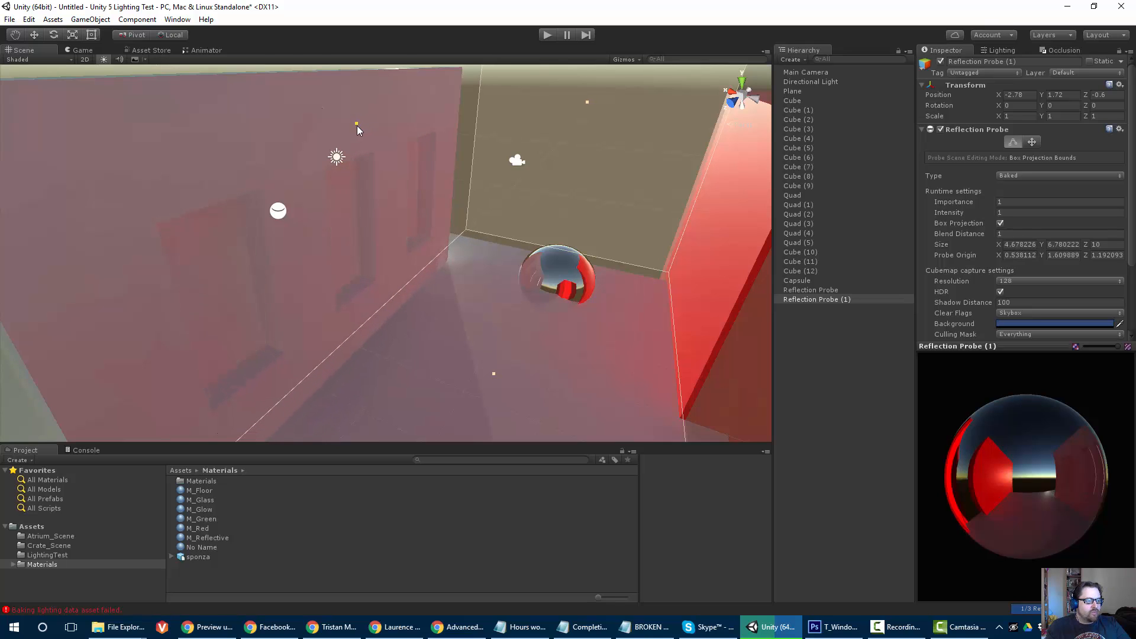
- Raise the M_Glass material's smoothness to 1 and its metallic value to about 0.93
right_click_drag(358, 232, 399, 246)
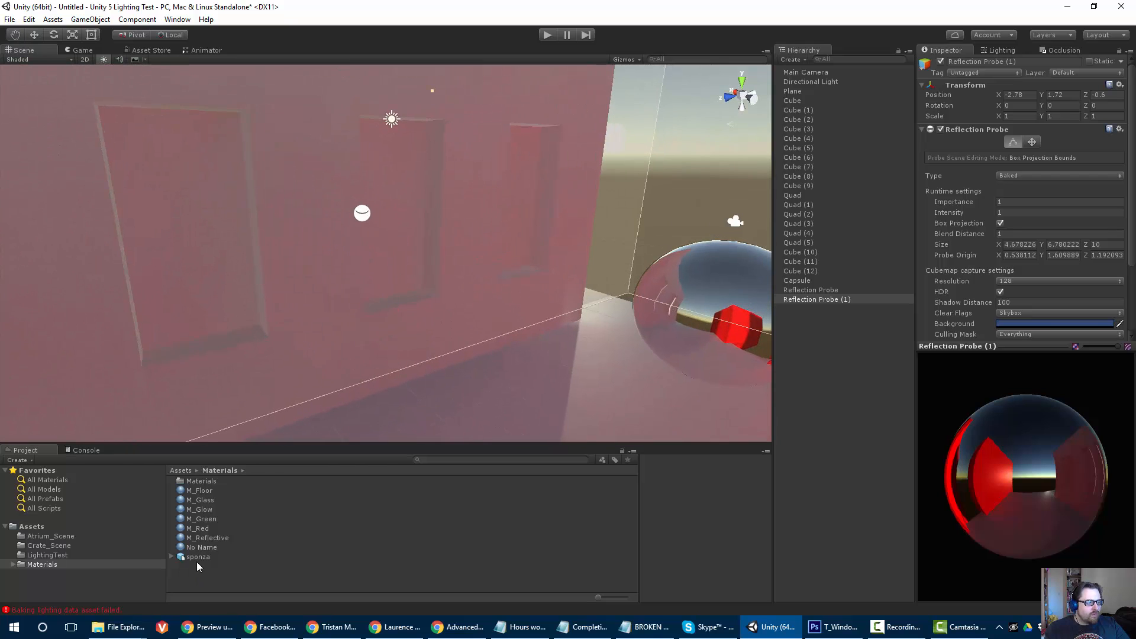
left_click(198, 500)
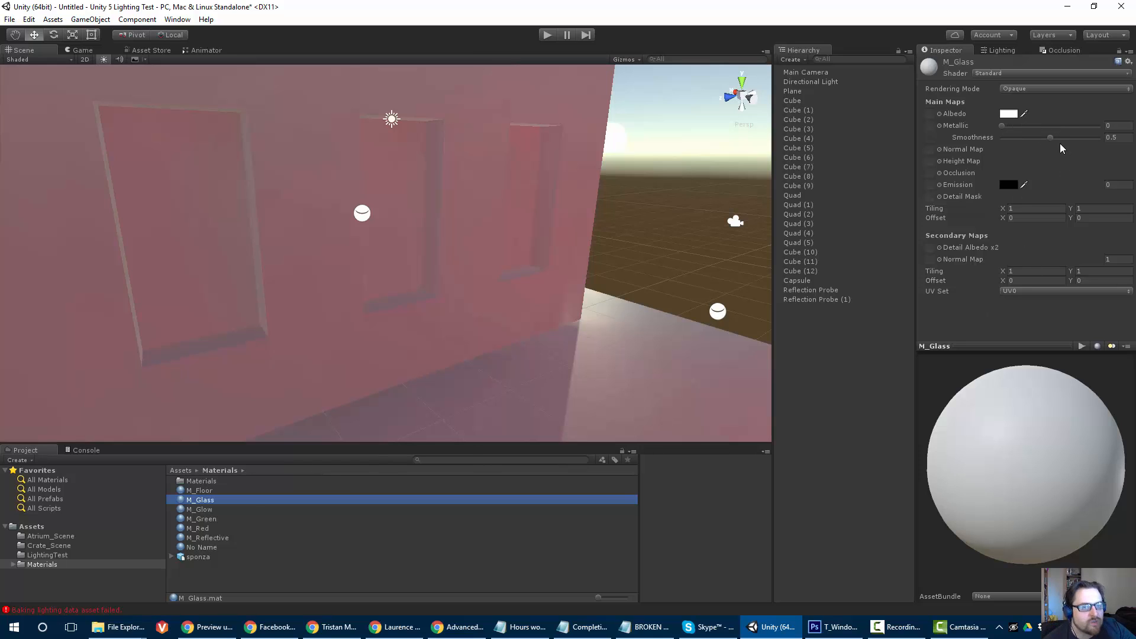
left_click_drag(1083, 142, 1087, 142)
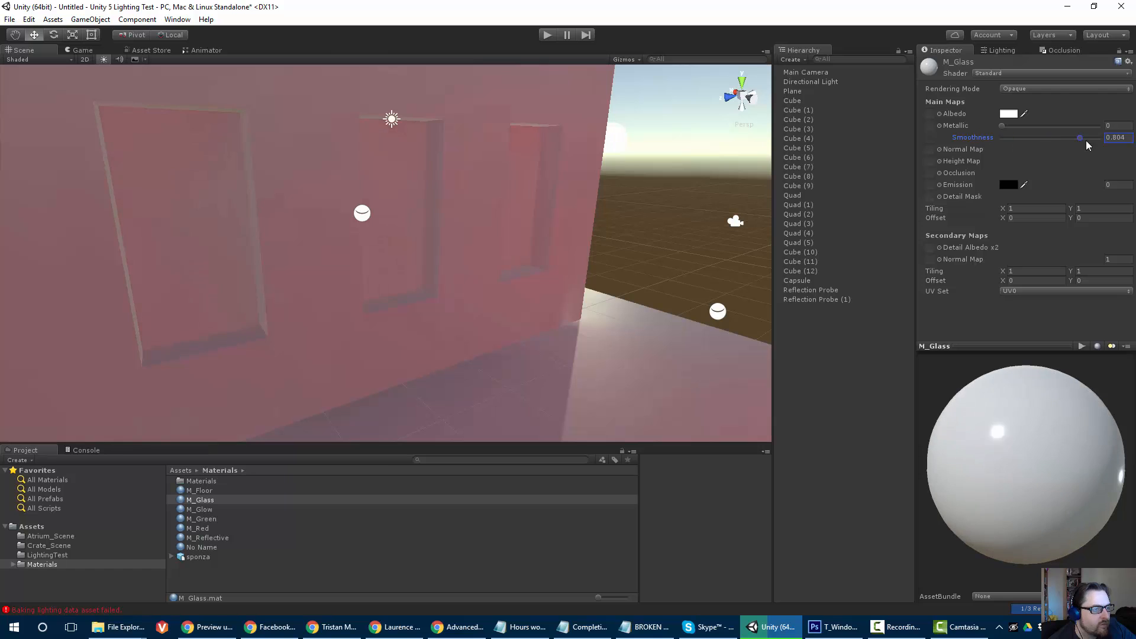
left_click_drag(758, 190, 493, 249, "alt")
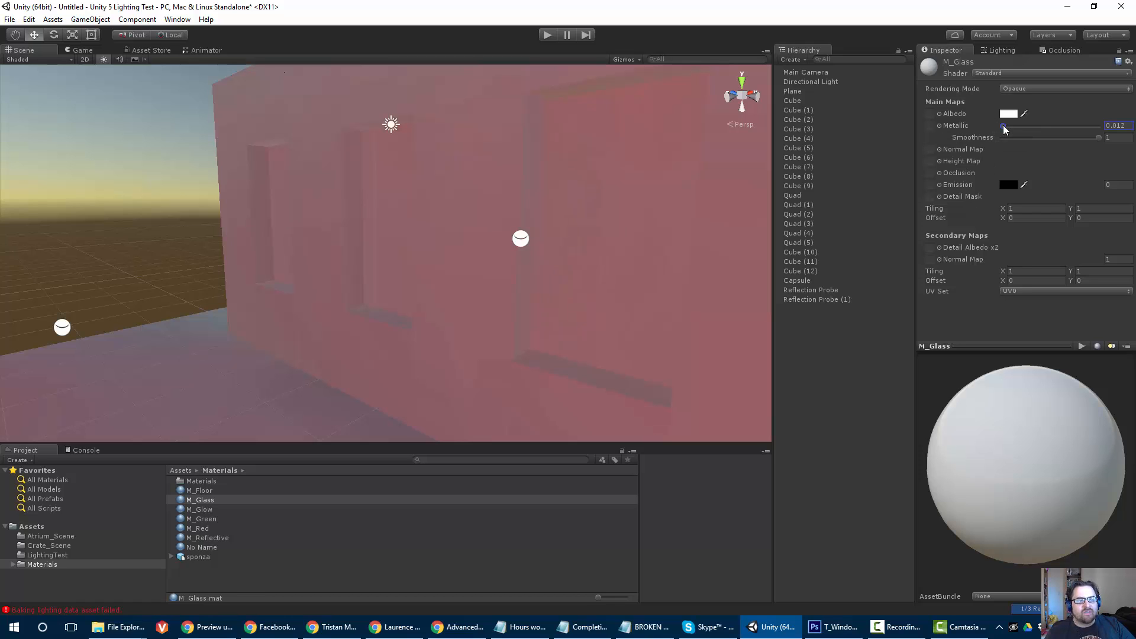
left_click_drag(1041, 135, 1092, 136)
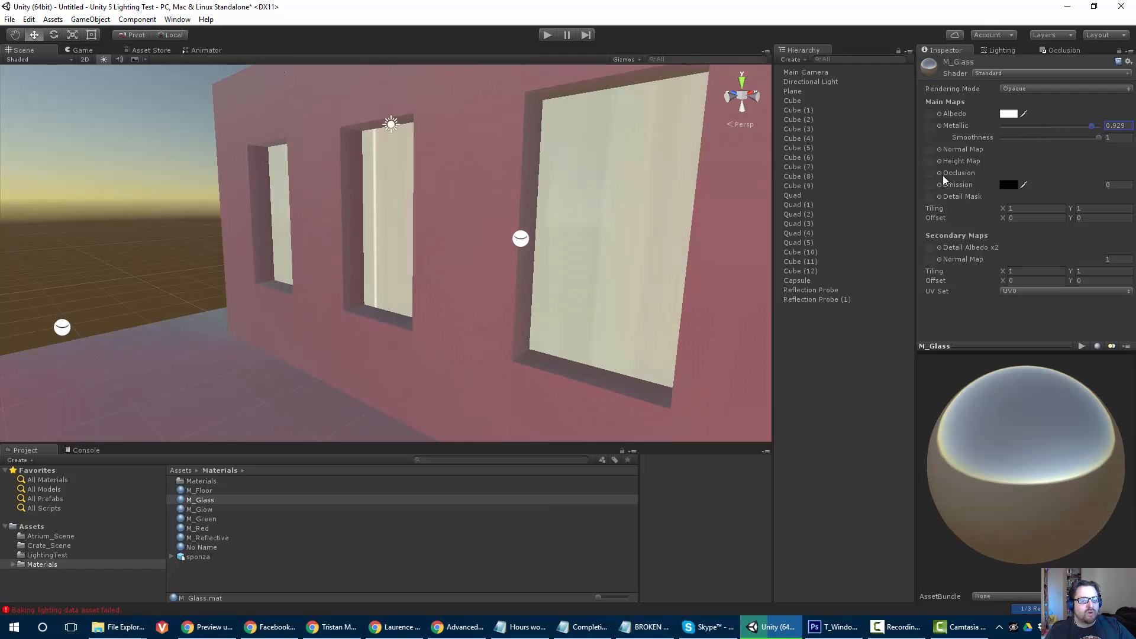
- Lower the M_Glass material's metallic value to about 0.8 while comparing the window reflections
scroll(618, 246, "down", 4)
left_click_drag(618, 247, 331, 190, "alt")
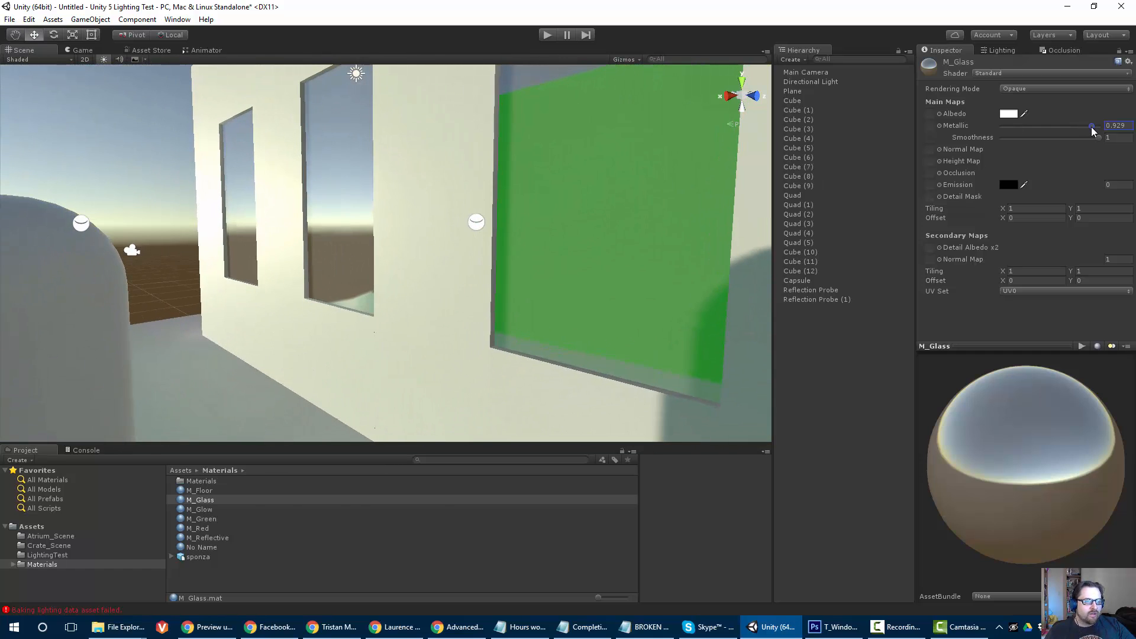
mouse_move(1092, 130)
left_mouse_down()
mouse_move(1056, 131)
mouse_move(1098, 130)
mouse_move(1074, 130)
left_mouse_up()
left_click_drag(481, 186, 453, 216, "alt")
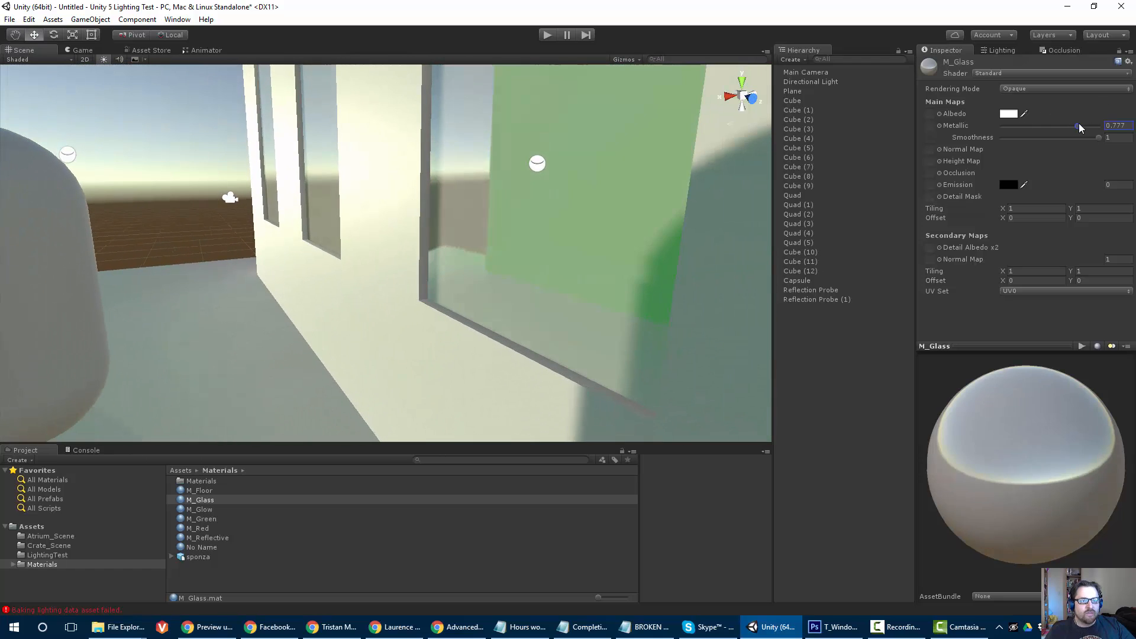
left_click_drag(1078, 128, 1084, 130)
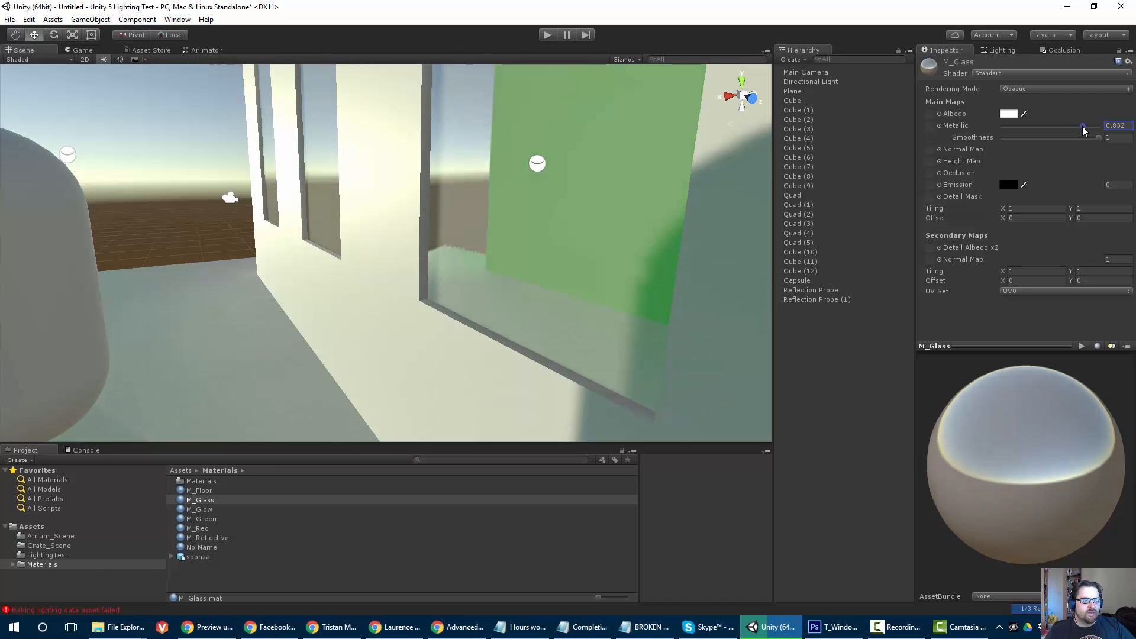
mouse_move(138, 236)
left_mouse_down("alt")
mouse_move(284, 249)
mouse_move(134, 256)
left_mouse_up("alt")
- Examine the window reflections on both sides of the wall, selecting each of the two reflection probes in turn
left_click_drag(260, 271, 625, 250, "alt")
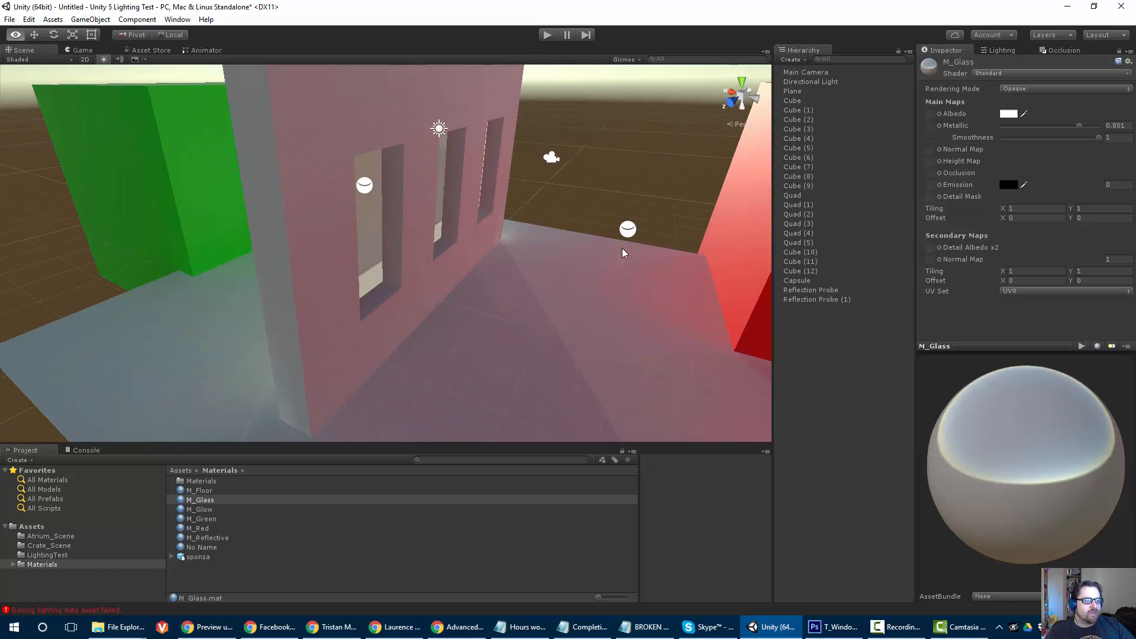
left_click(623, 229)
scroll(510, 238, "up", 2)
middle_click_drag(510, 238, 408, 307)
left_click_drag(408, 306, 421, 289, "alt")
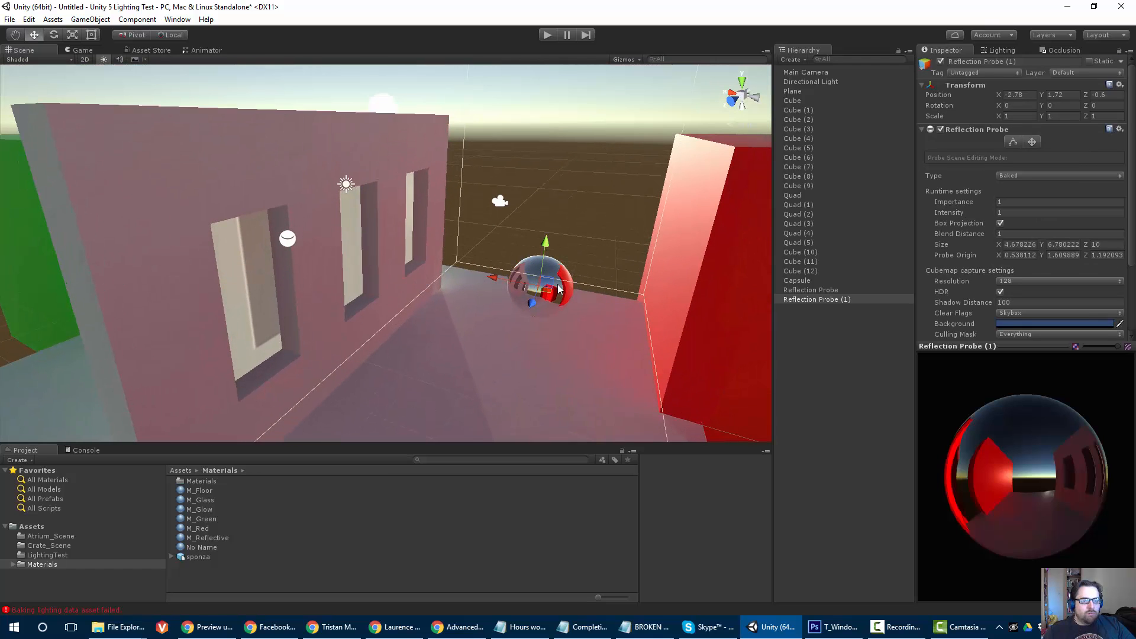
left_click_drag(606, 266, 426, 266, "alt")
left_click(326, 247)
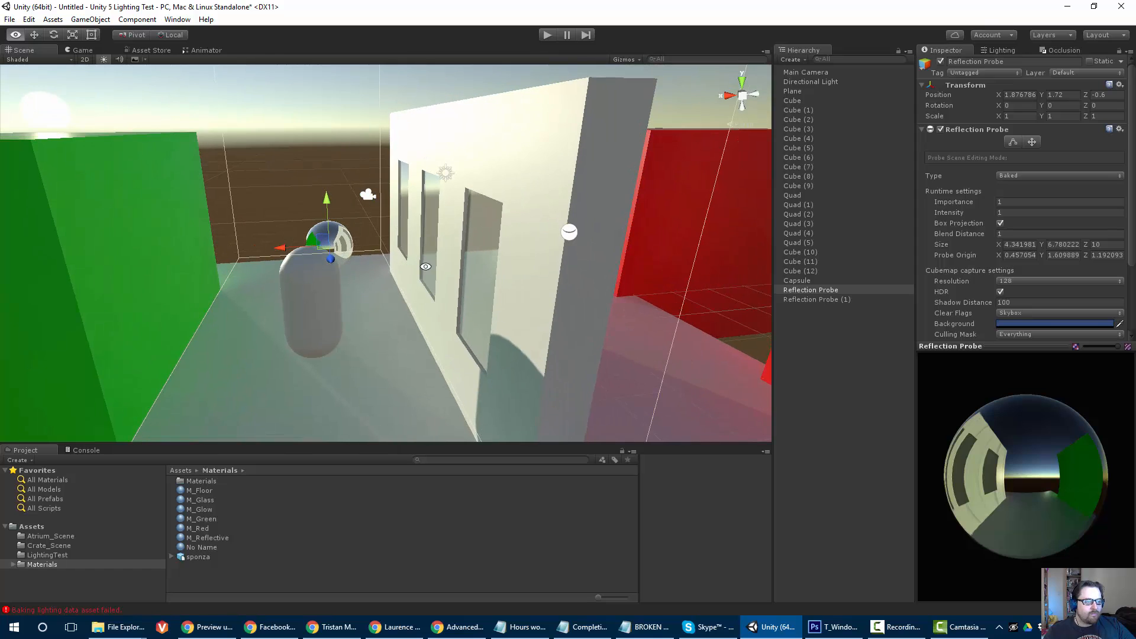
- Inspect the capsule-side probe's box projection bounds against the floor and wall, from above and from below
left_click(1013, 142)
left_click_drag(532, 266, 480, 279, "alt")
left_click_drag(452, 223, 555, 303, "alt")
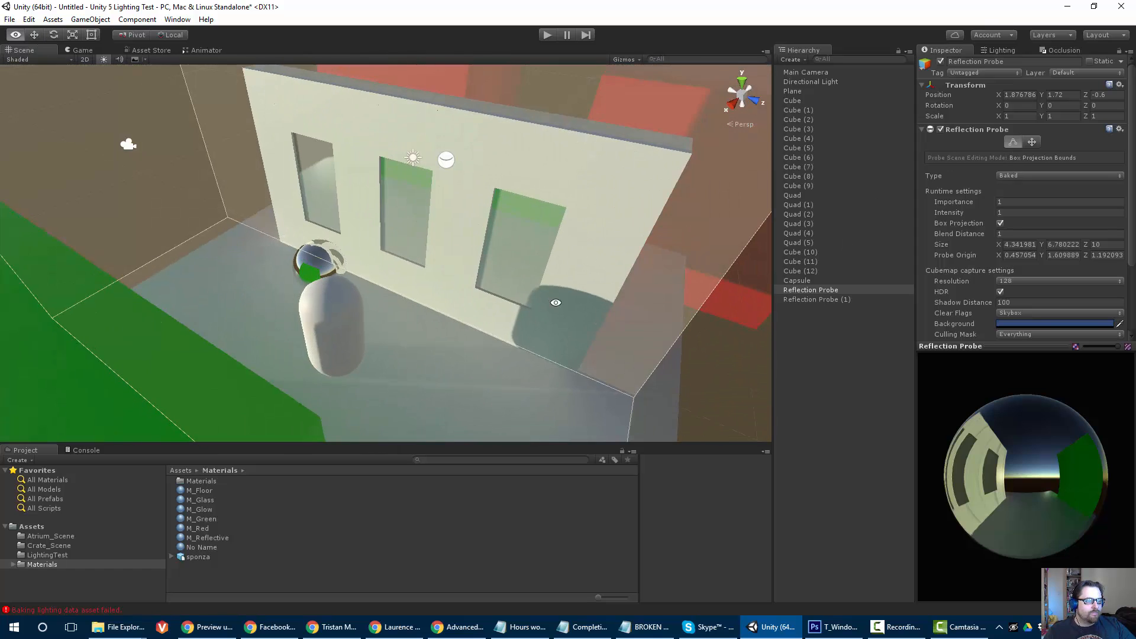
left_click_drag(439, 249, 417, 228, "alt")
left_click(408, 233)
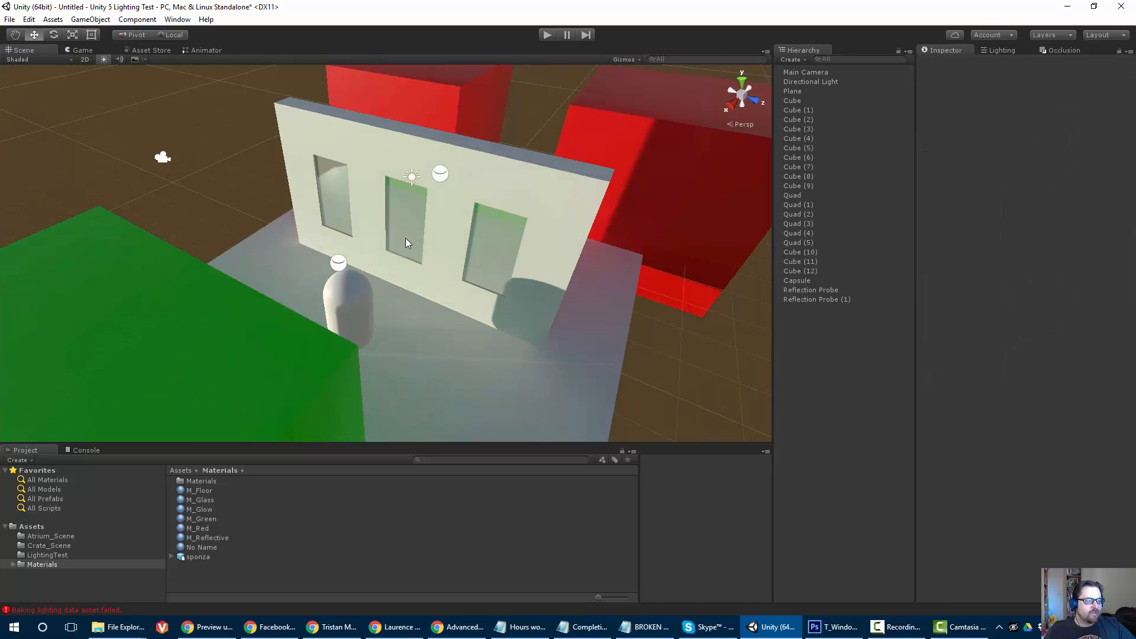
key("ctrl+z")
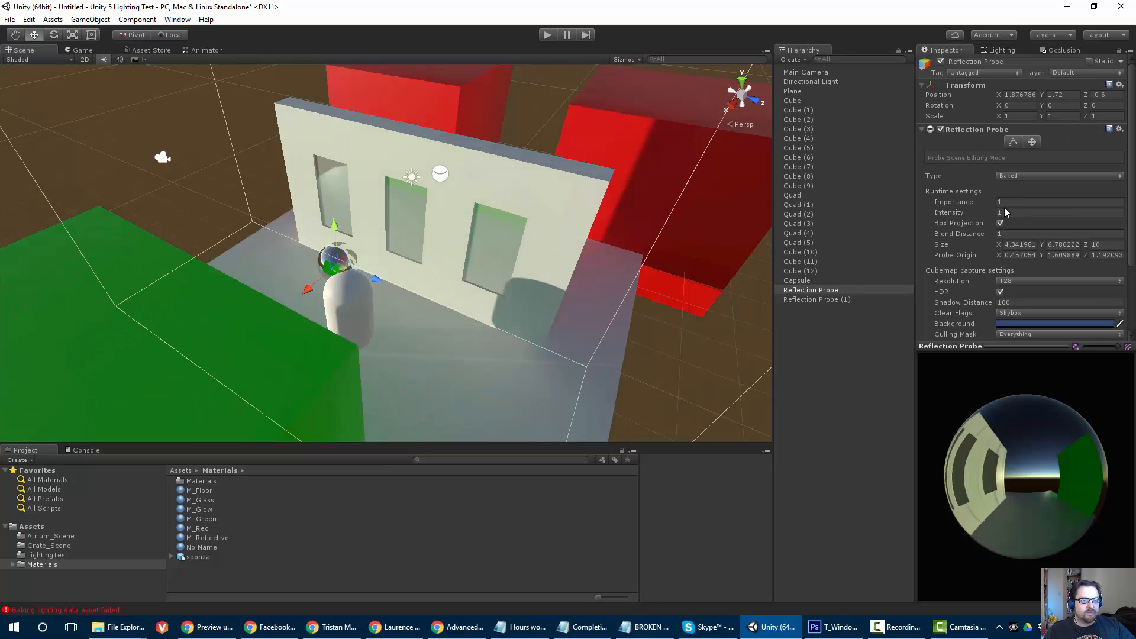
left_click(1016, 142)
mouse_move(522, 215)
left_mouse_down("alt")
mouse_move(381, 159)
mouse_move(402, 164)
mouse_move(416, 119)
mouse_move(413, 151)
left_mouse_up("alt")
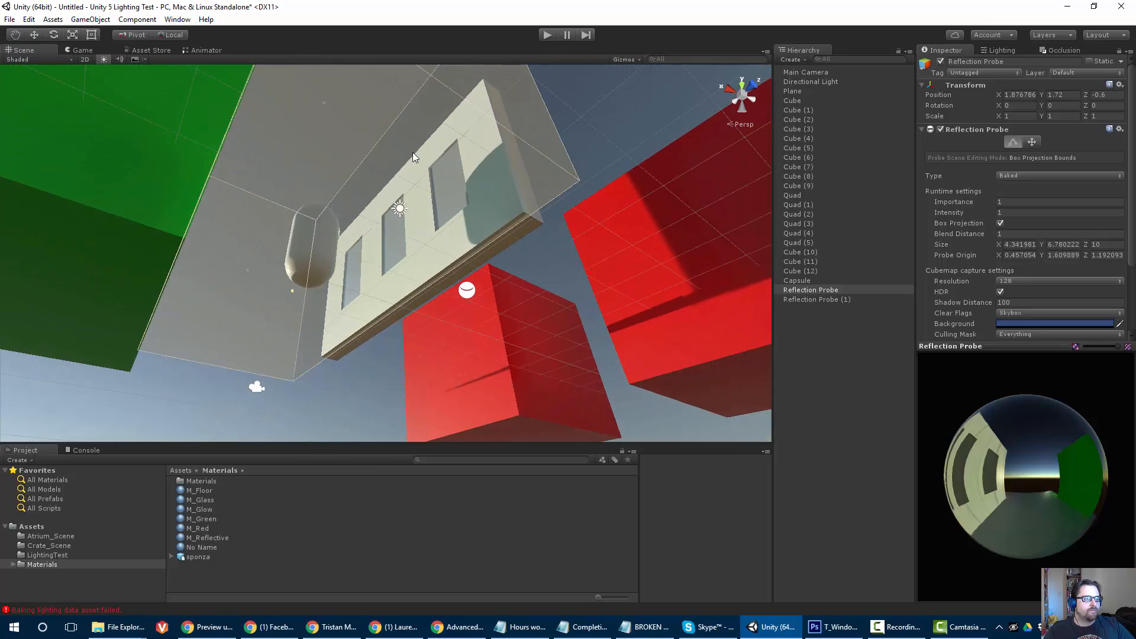
left_click_drag(348, 210, 379, 204, "alt")
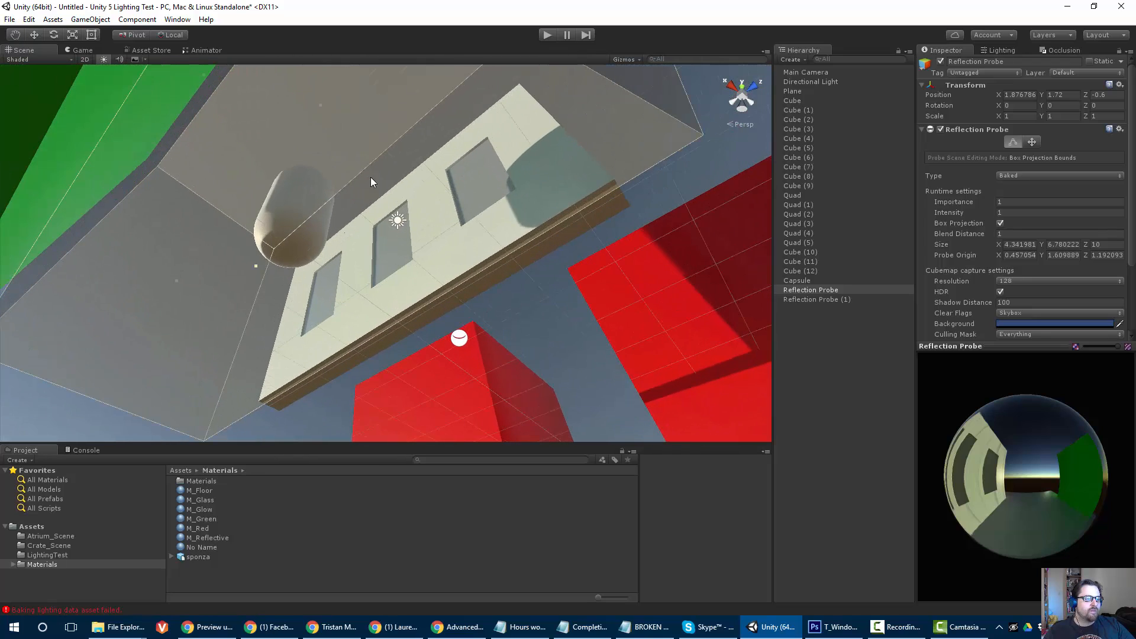
key("w")
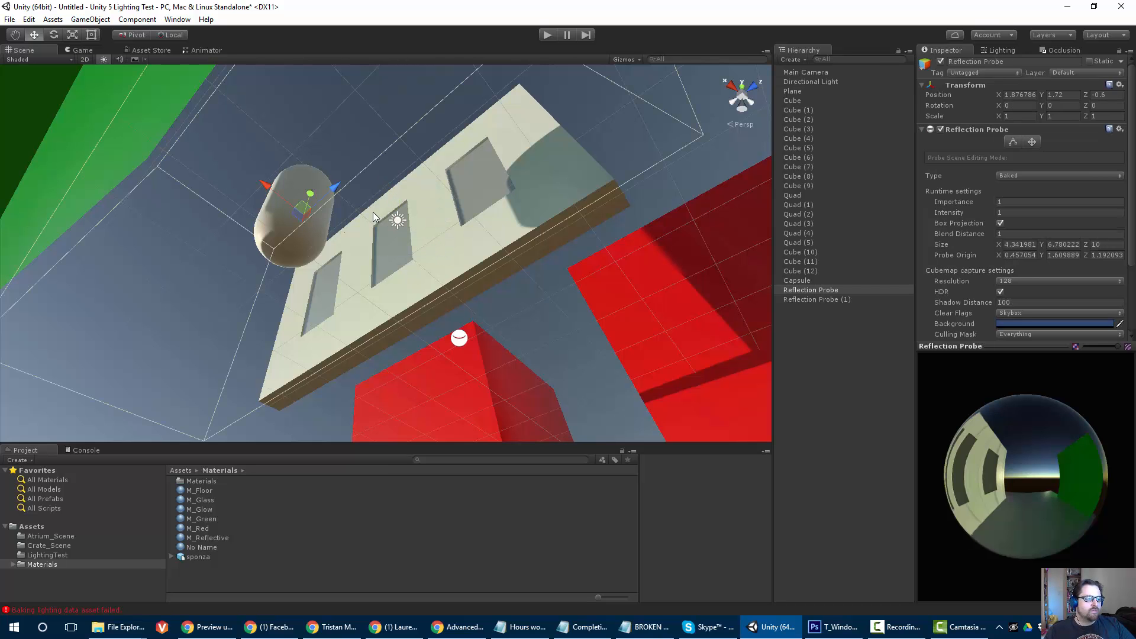
- Try moving the capsule-side reflection probe toward the green cube, to about X 2.76, and return it to its former position
left_click_drag(373, 212, 293, 193, "alt")
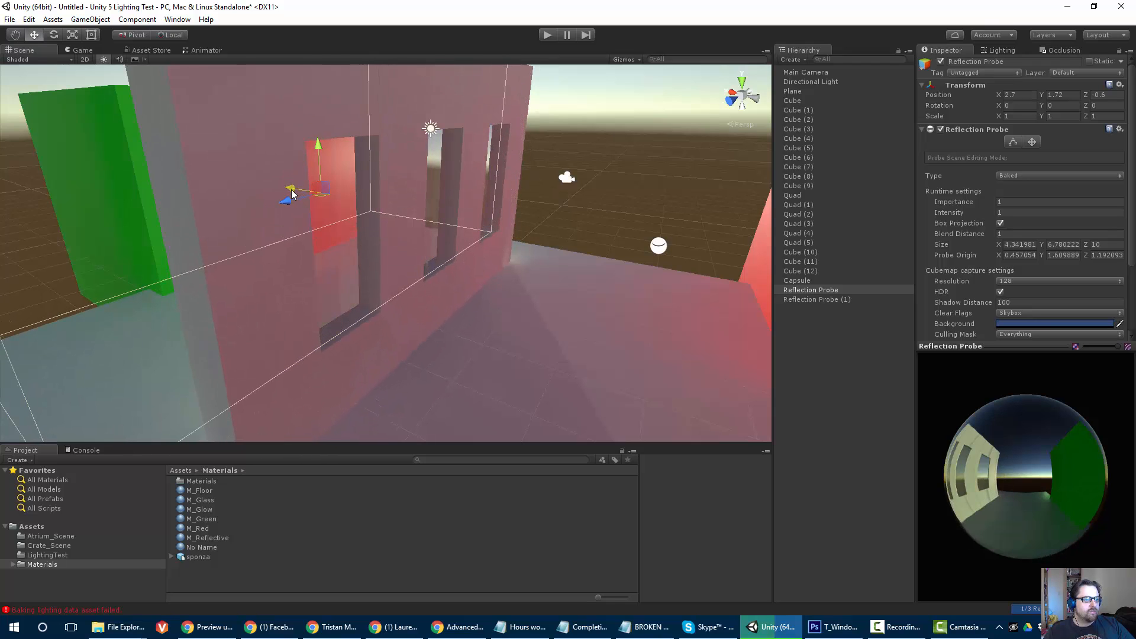
left_click_drag(178, 260, 410, 301, "alt")
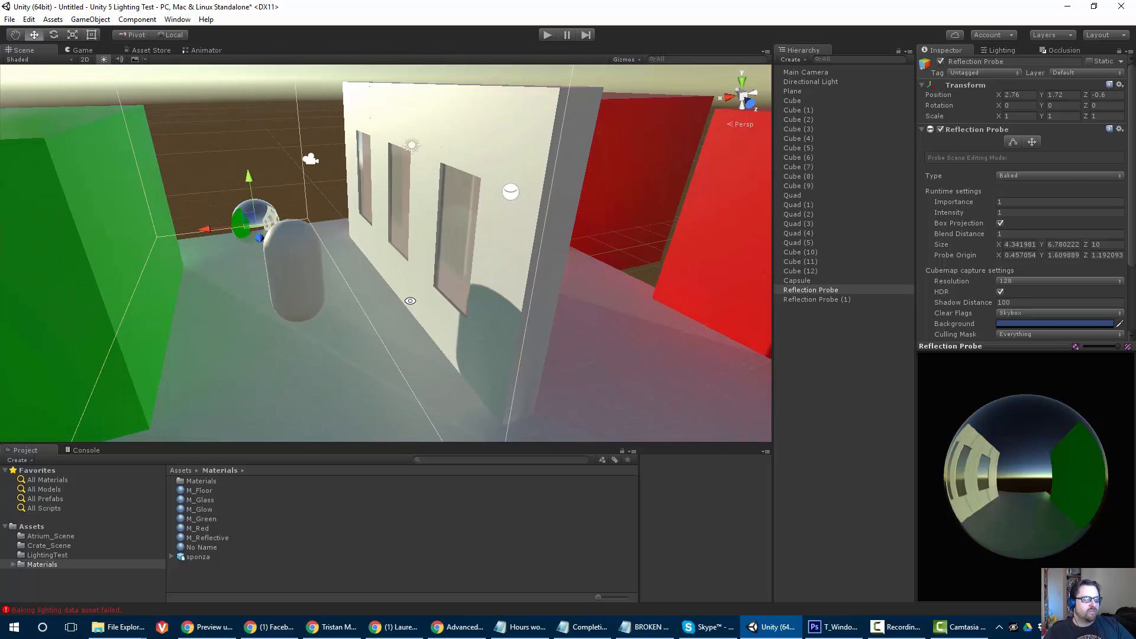
left_click_drag(206, 229, 255, 223)
scroll(441, 224, "down", 5)
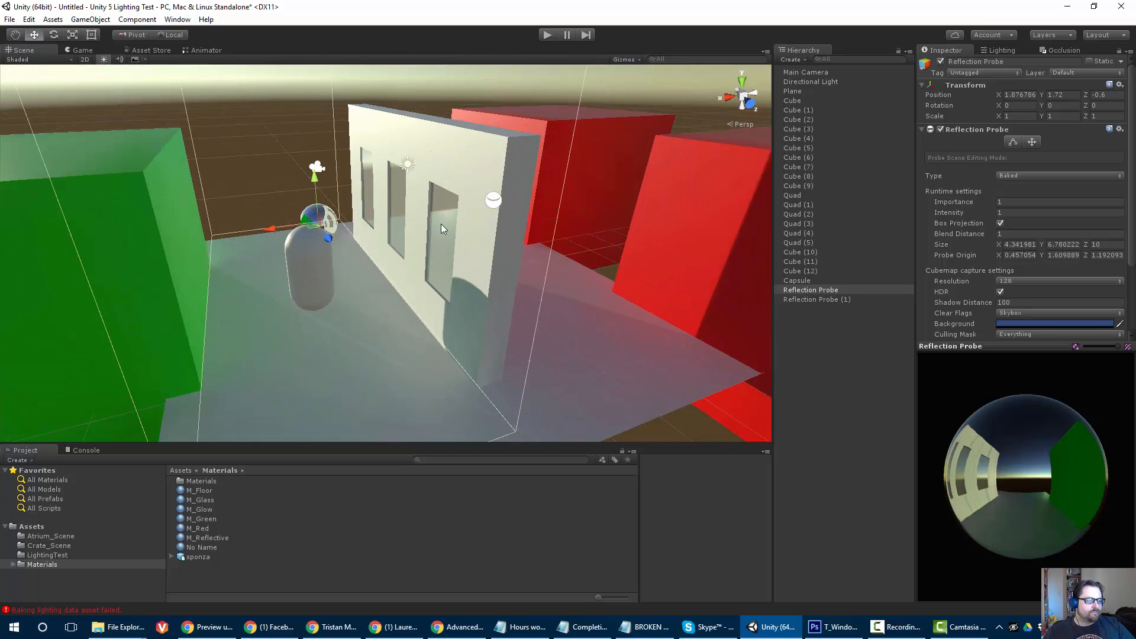
- Set the capsule-side reflection probe's blend distance to 0
left_click_drag(441, 223, 294, 231, "alt")
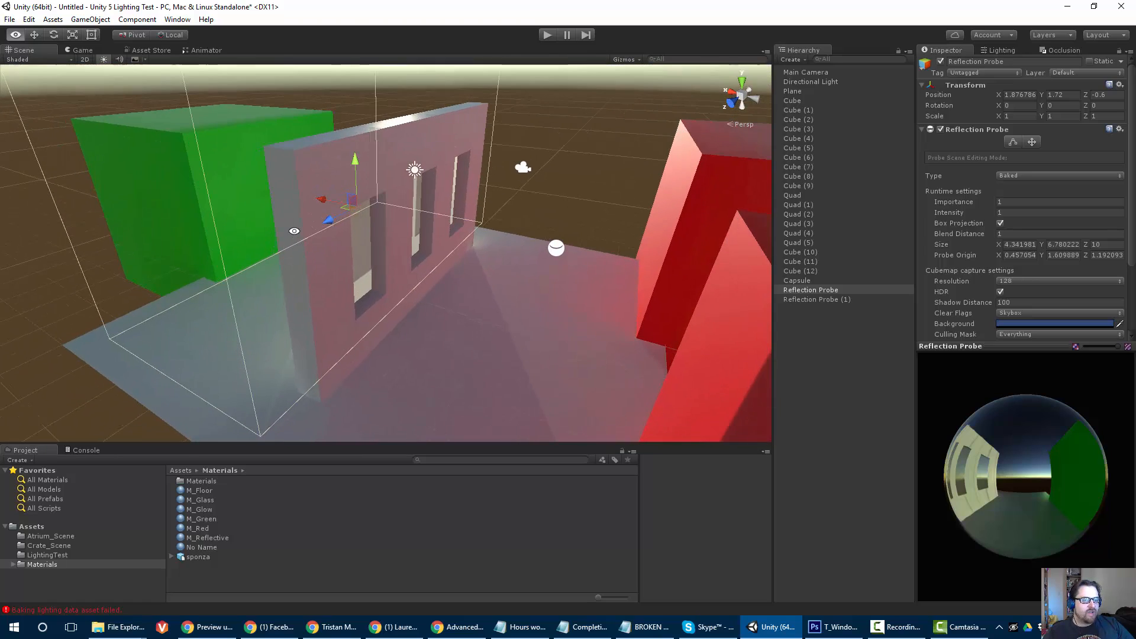
scroll(384, 235, "up", 5)
left_click_drag(393, 233, 583, 233, "alt")
left_click(1018, 232)
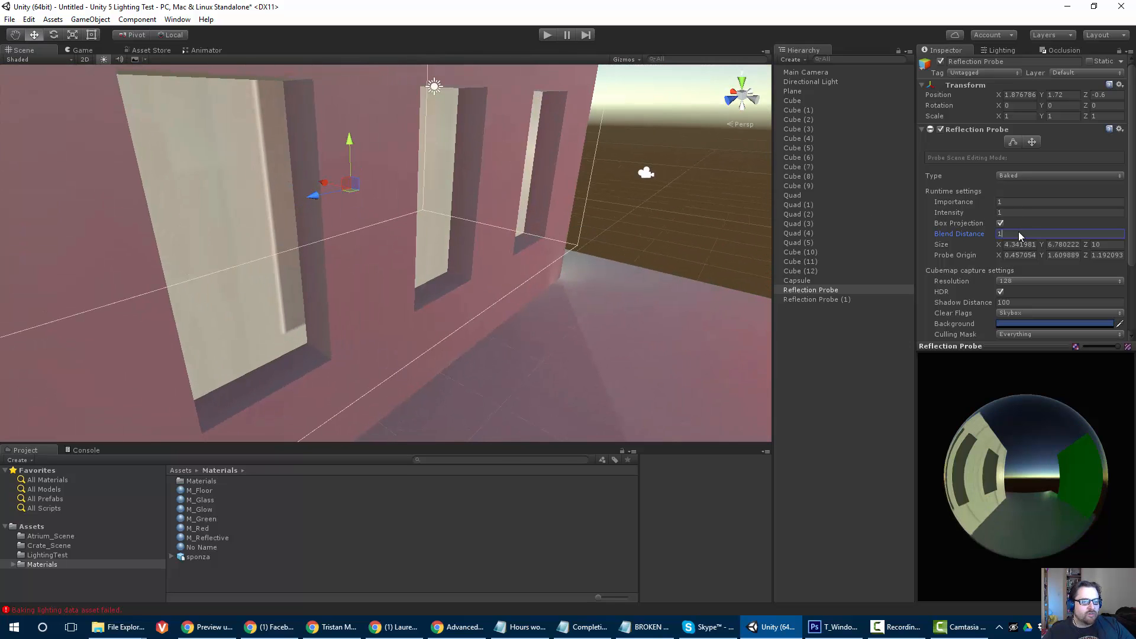
type("0")
scroll(319, 241, "down", 5)
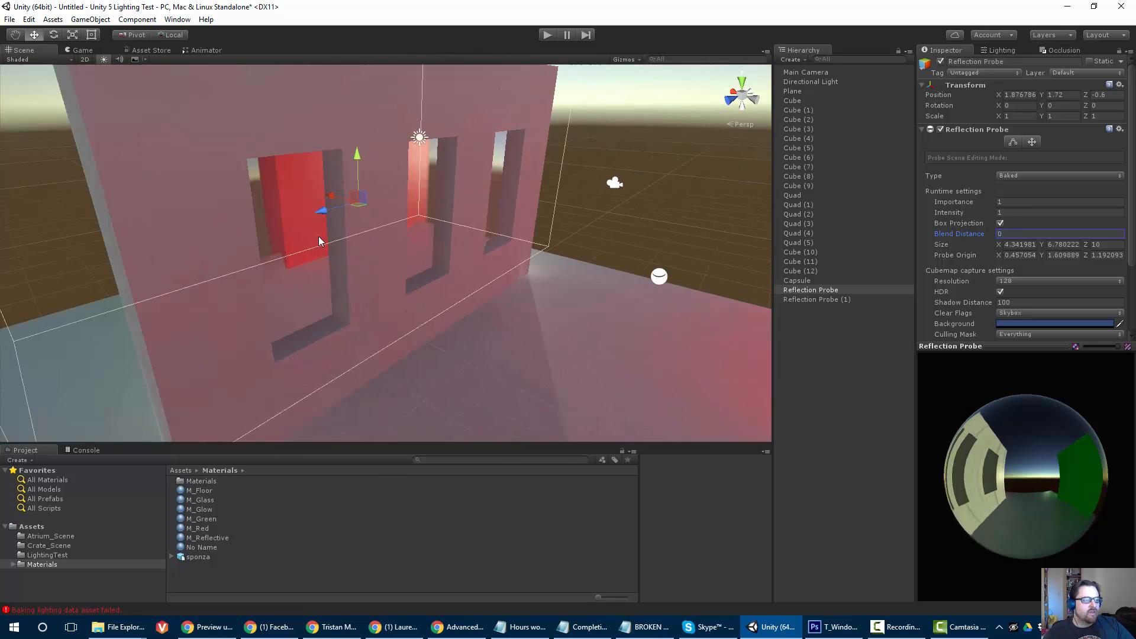
- Set the blend distance of the reflection probe on the red cubes' side to 0 as well
left_click_drag(432, 244, 720, 241, "alt")
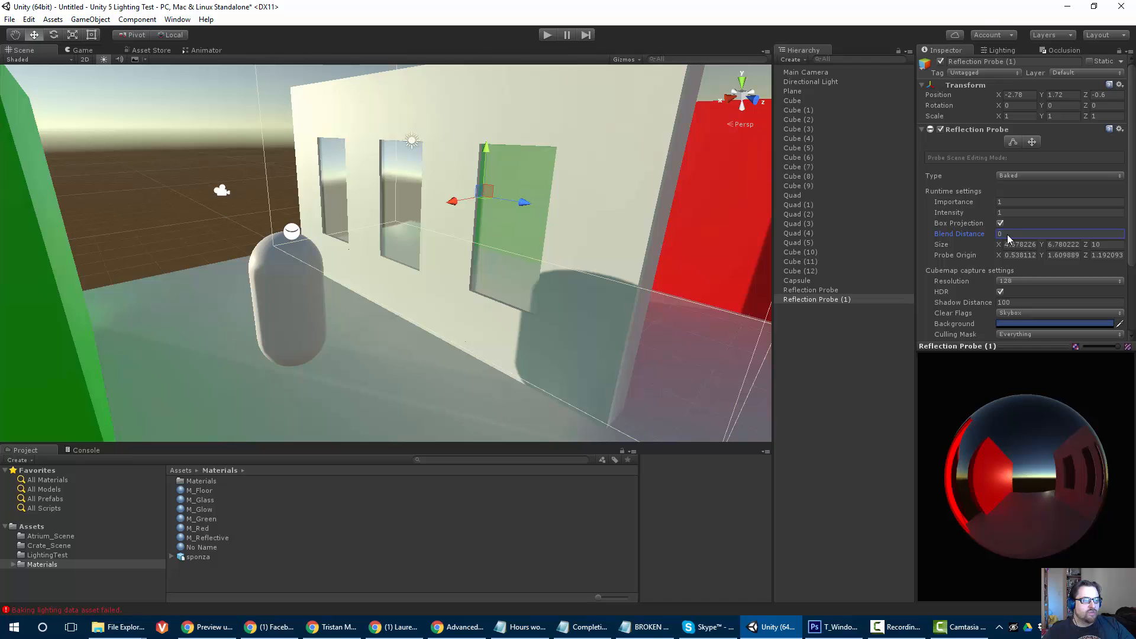
left_click_drag(670, 237, 287, 143, "alt")
left_click_drag(367, 261, 398, 268, "alt")
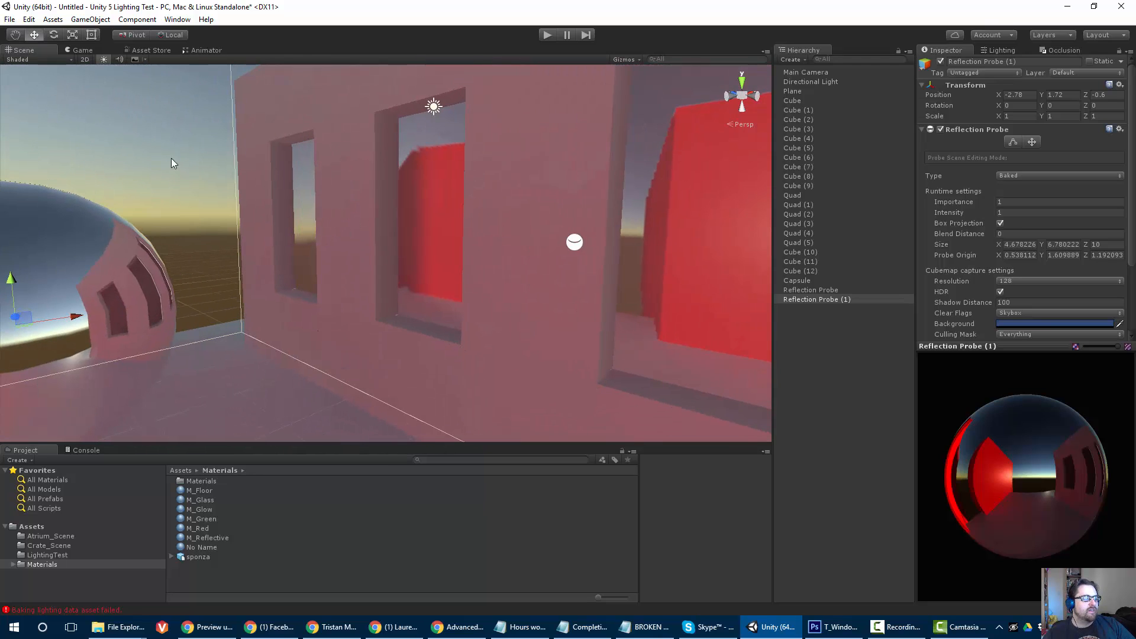
- Raise the sun angle by rotating the Directional Light to about 21.39 on X
left_click_drag(172, 163, 368, 220, "alt")
left_click_drag(451, 232, 234, 252, "alt")
left_click(799, 85)
scroll(343, 172, "down", 3)
left_click_drag(343, 171, 347, 229, "alt")
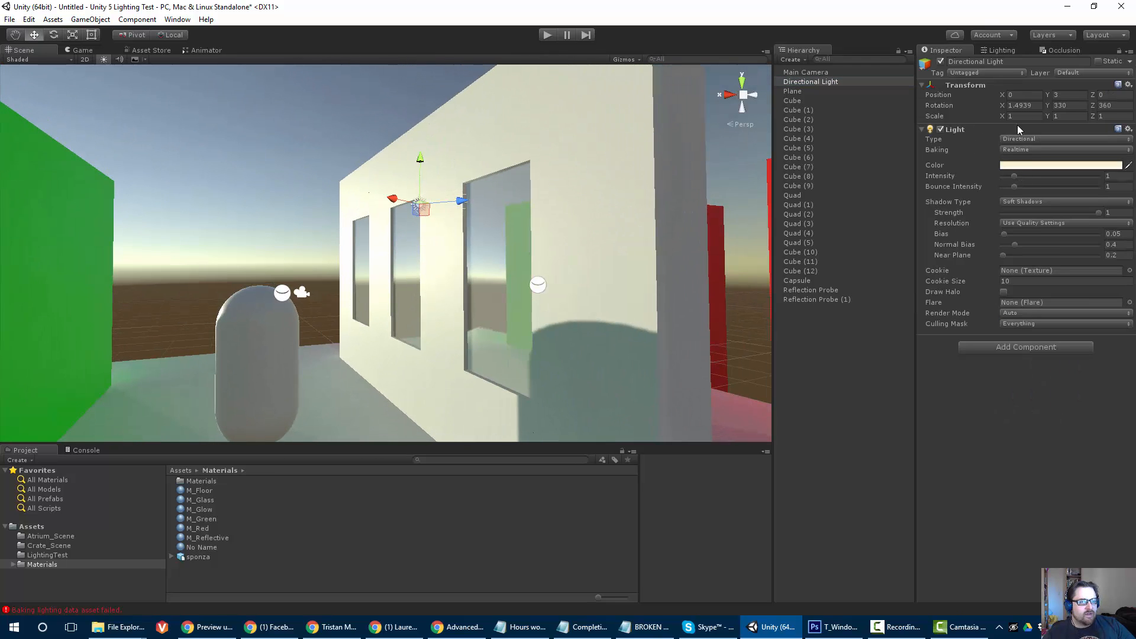
left_click_drag(1014, 107, 411, 290)
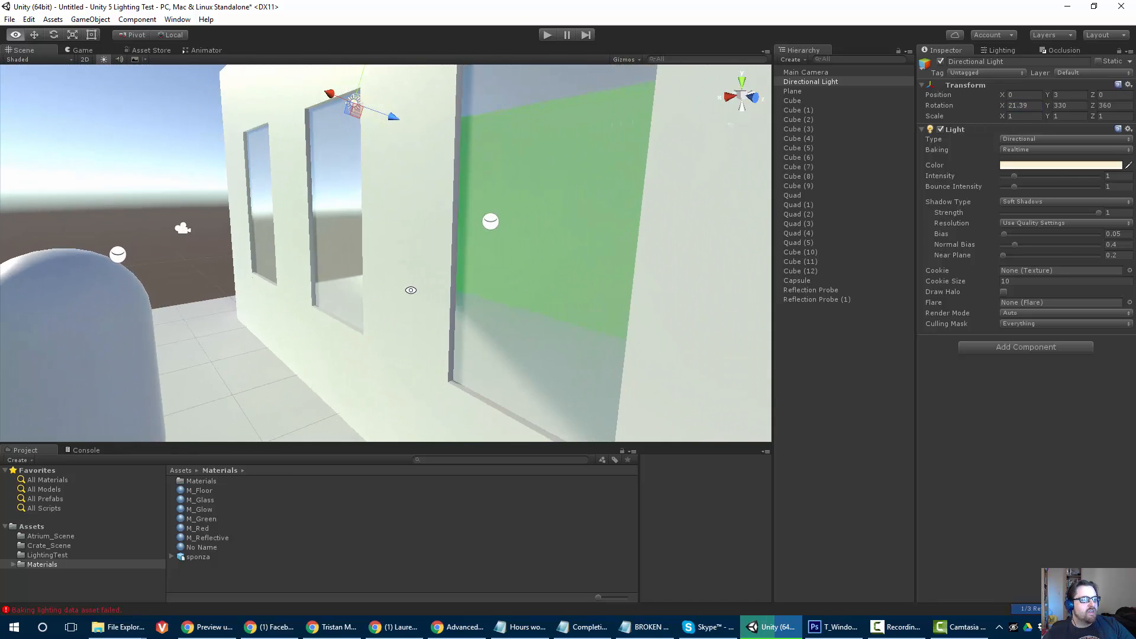
- Set the rendering mode of the M_Glass material on the wall's middle window to Transparent
left_click_drag(317, 196, 505, 221, "alt")
left_click(531, 219)
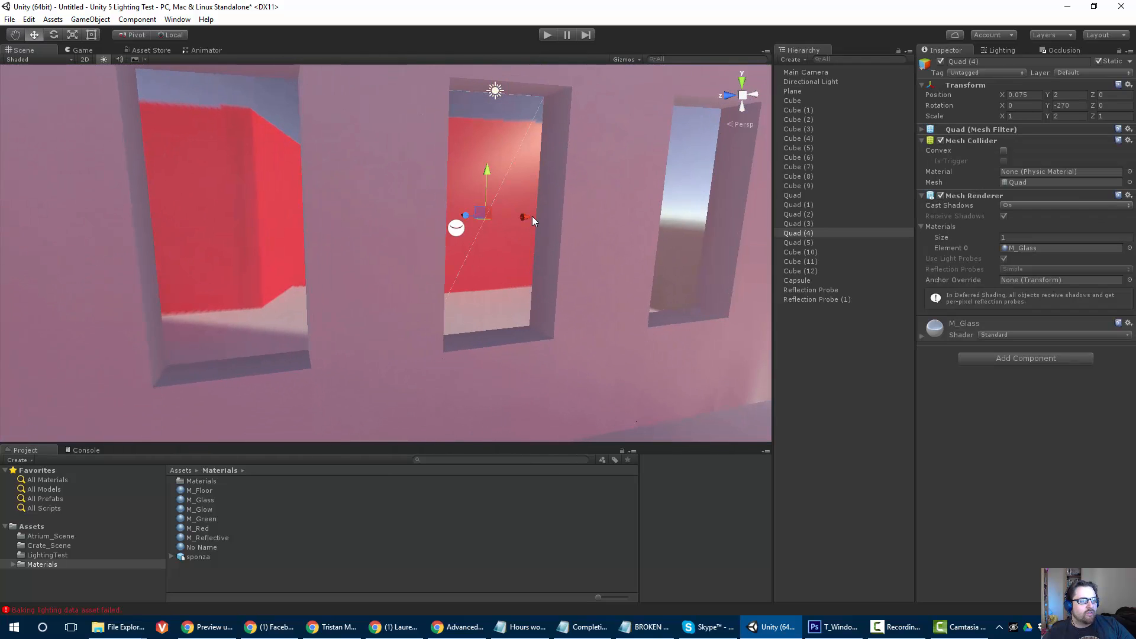
left_click(922, 337)
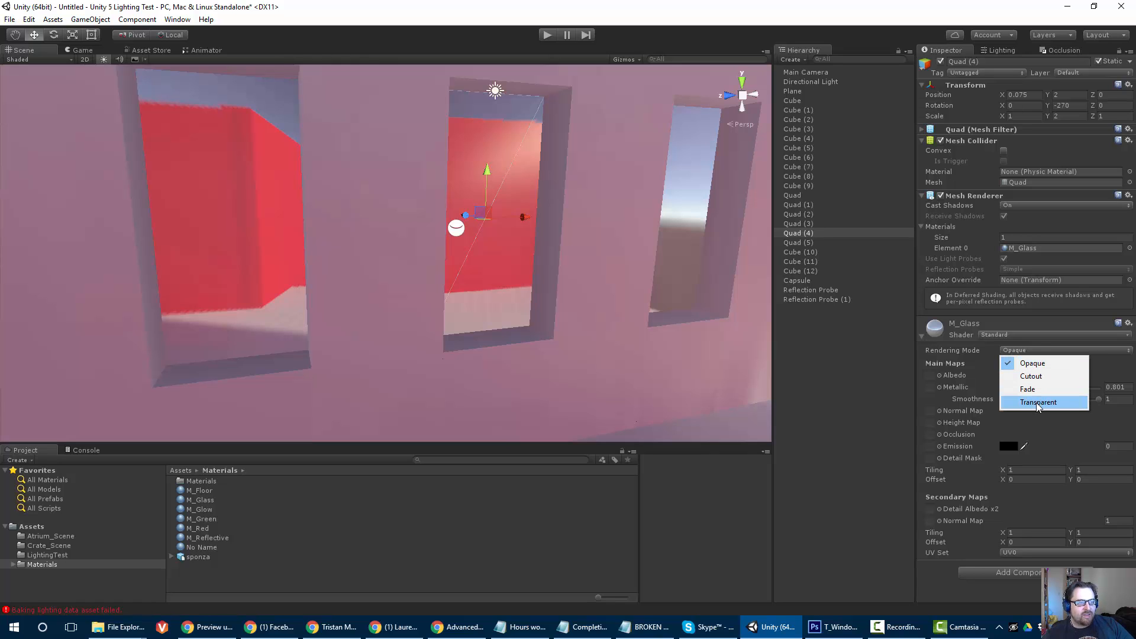
left_click_drag(629, 339, 512, 368, "alt")
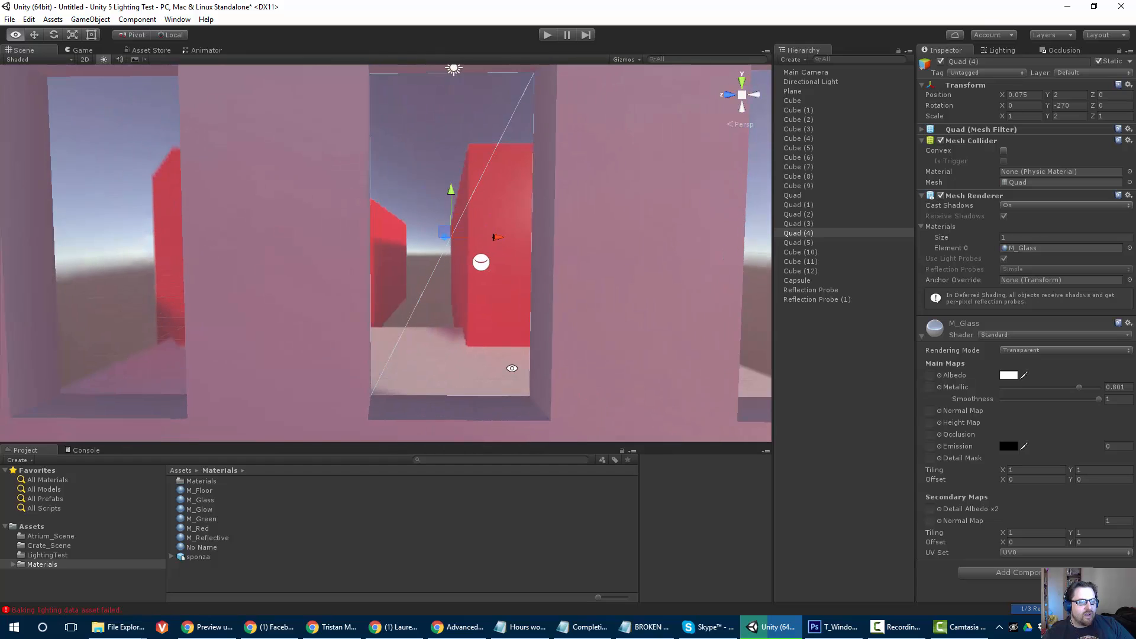
- Lower the alpha of M_Glass's albedo color to 116 and view the windows from the red cubes' side
left_click(1013, 376)
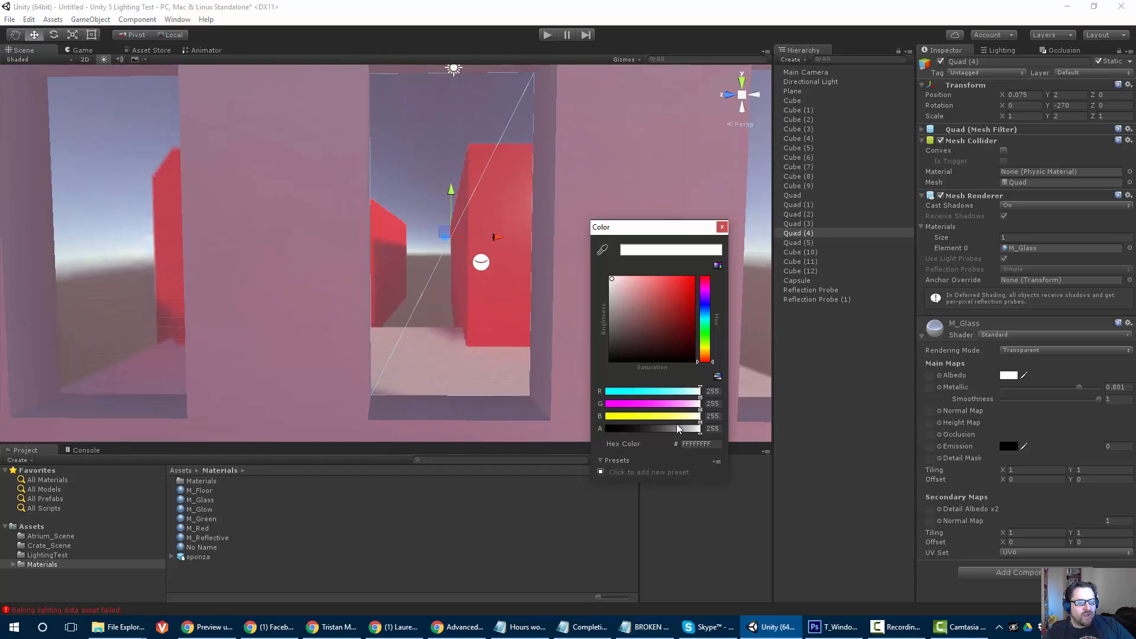
left_click_drag(678, 429, 655, 433)
scroll(333, 306, "down", 5)
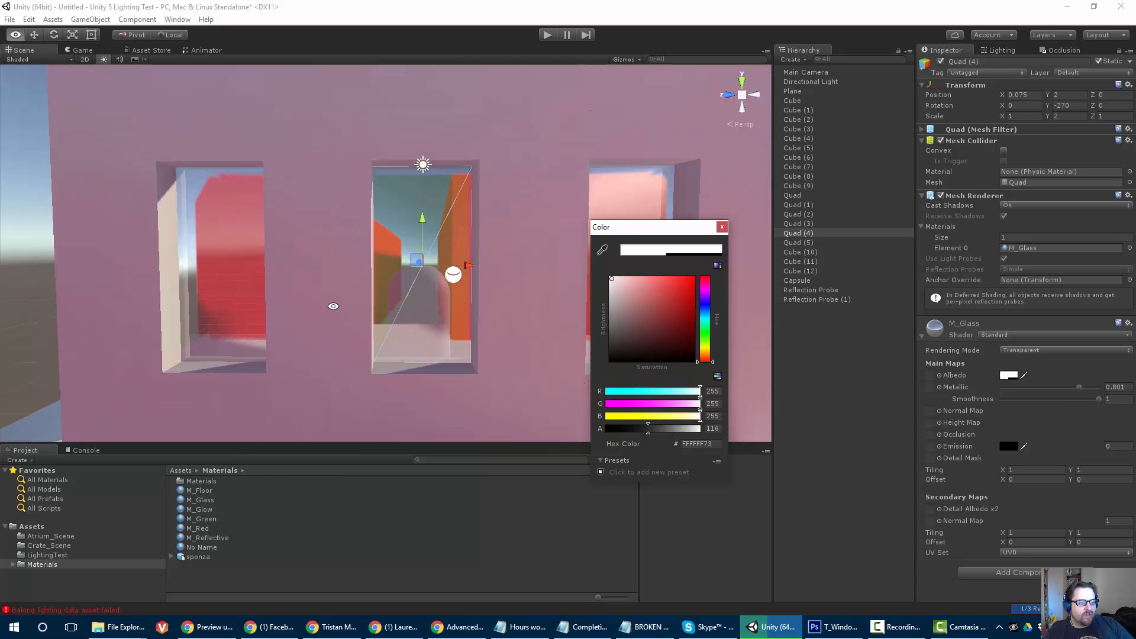
left_click_drag(333, 305, 347, 255, "alt")
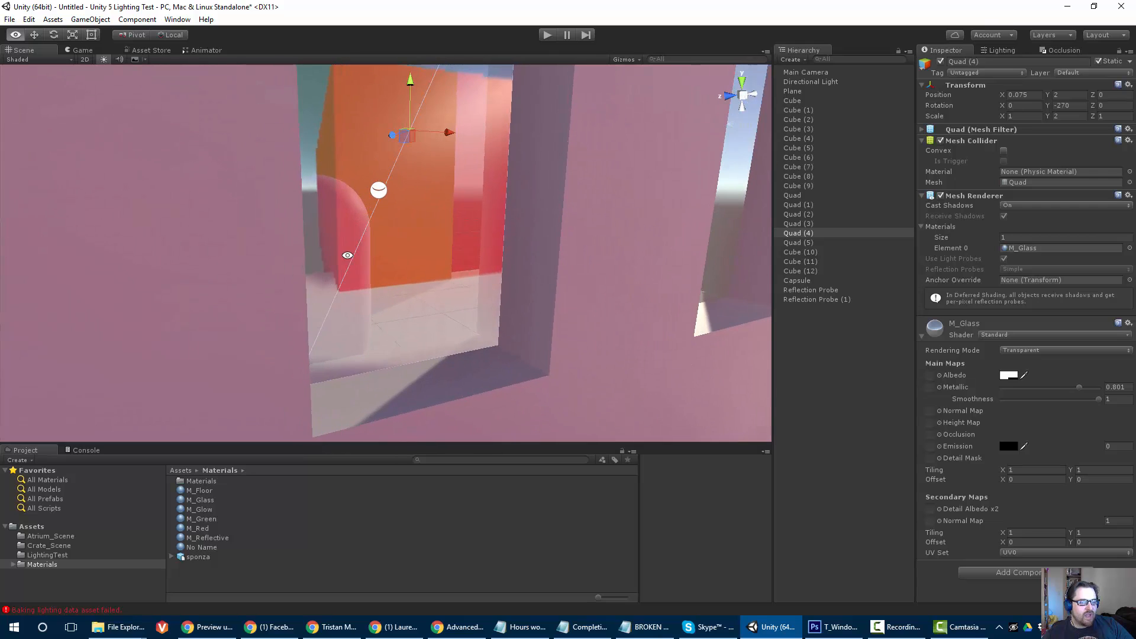
- Try an albedo alpha of 0 on M_Glass, raise it to about 31, and inspect the middle window up close
left_click(1008, 375)
left_click_drag(639, 426, 580, 433)
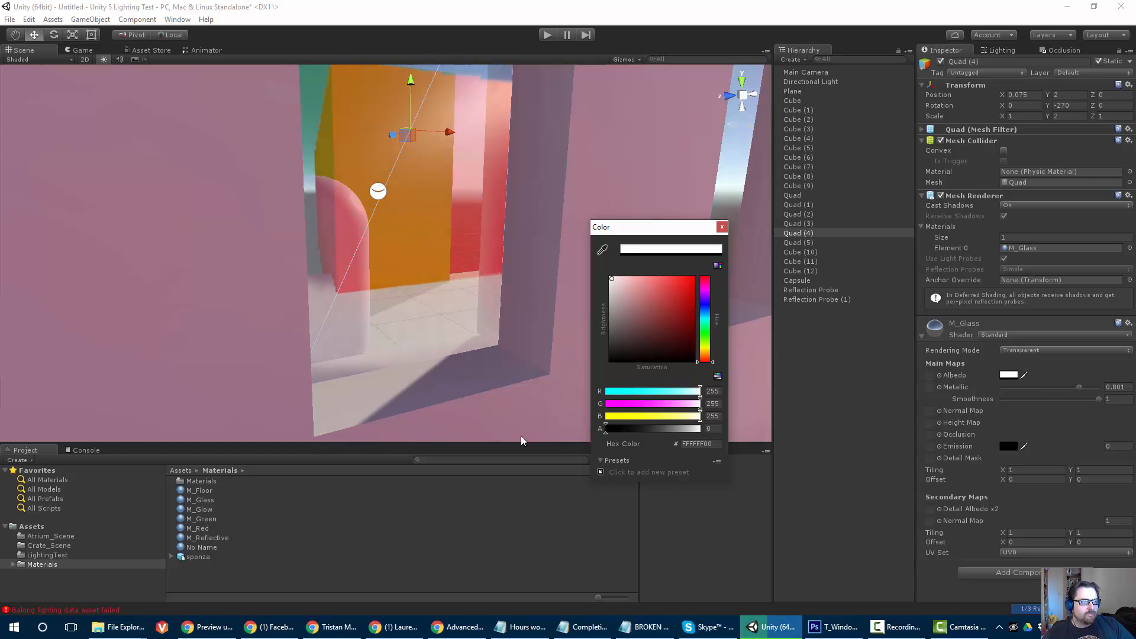
scroll(749, 352, "down", 3)
left_click(375, 255, "alt")
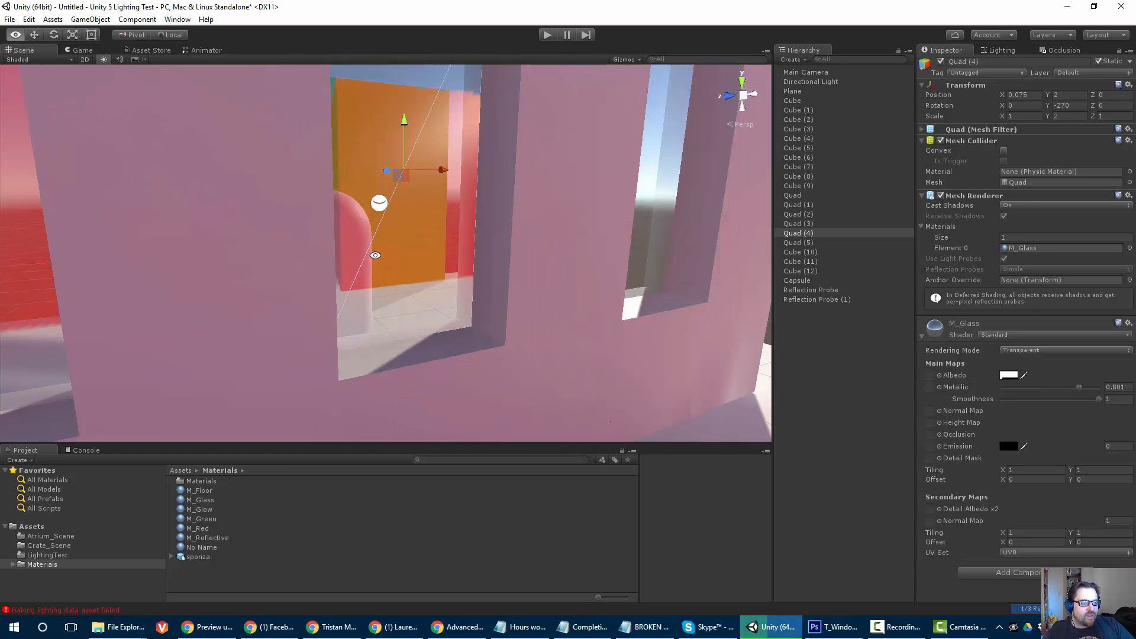
left_click_drag(421, 231, 411, 187, "alt")
scroll(355, 231, "up", 4, "alt")
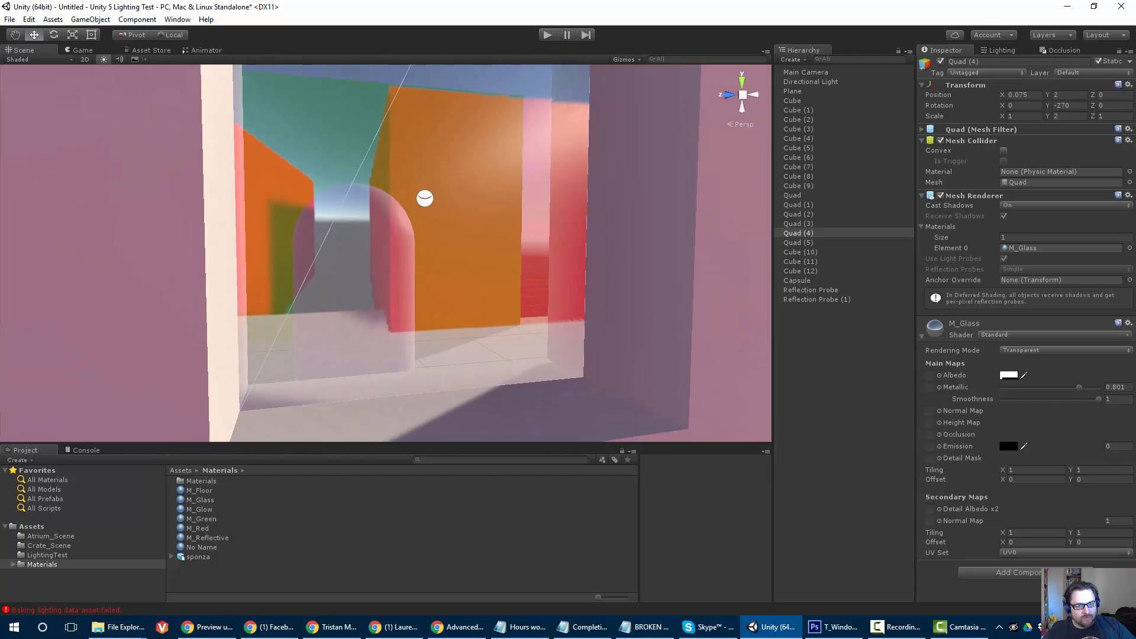
- Reduce M_Glass's metallic value to about 0.636 and check the window's reflections from several angles and distances
left_click_drag(1079, 388, 1070, 392)
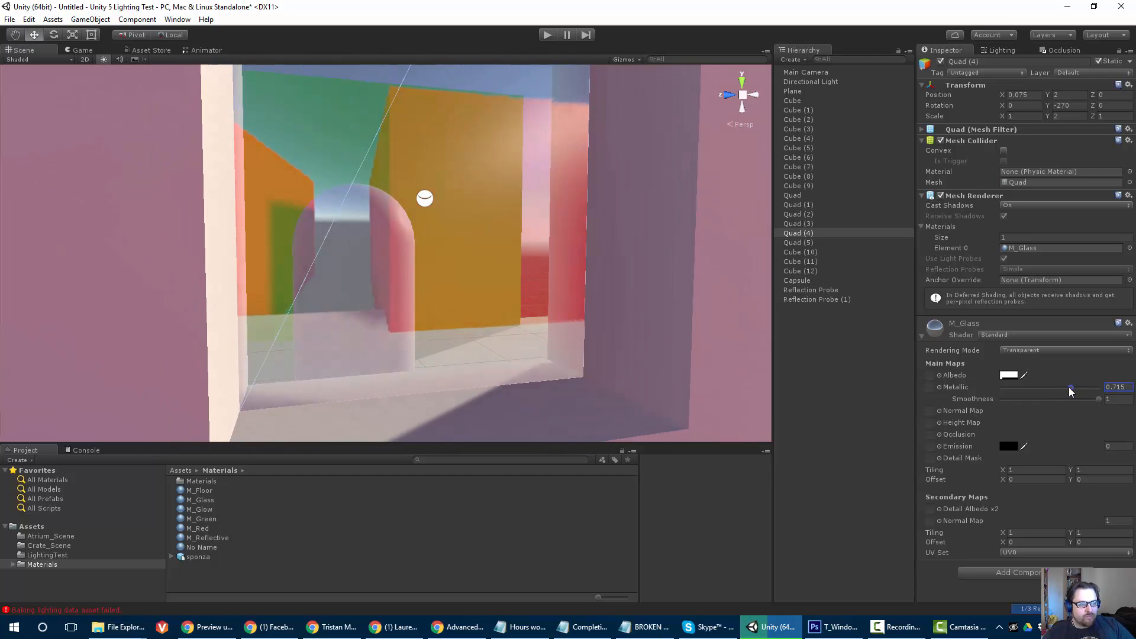
left_click_drag(1064, 387, 1063, 386)
left_click_drag(464, 300, 282, 295, "alt")
scroll(398, 292, "down", 4)
scroll(282, 294, "up", 6)
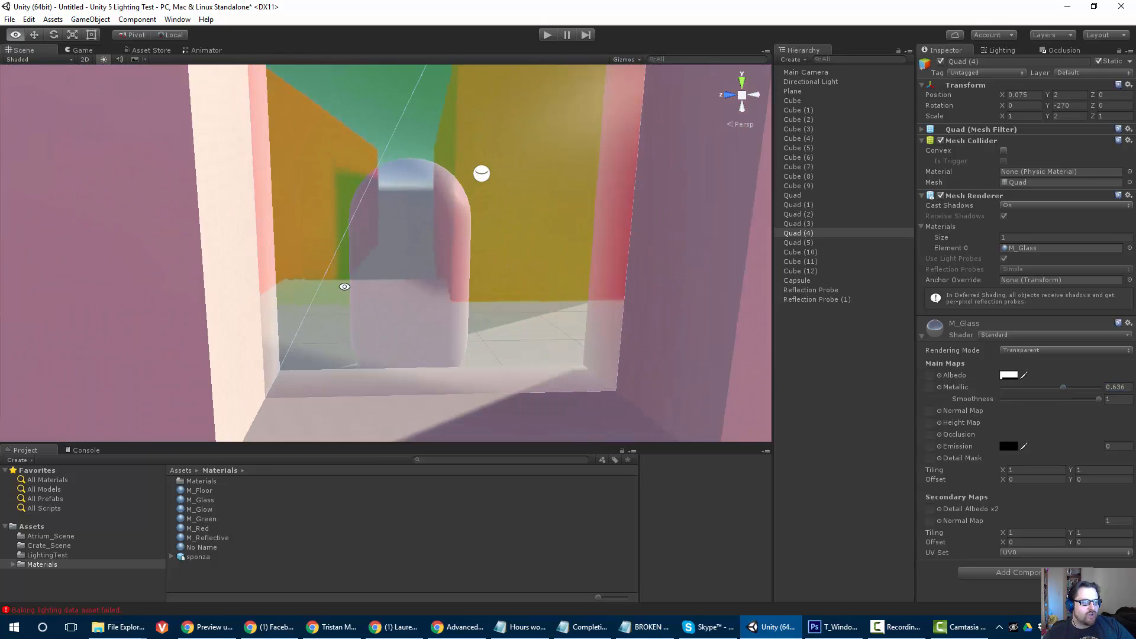
scroll(334, 254, "down", 6)
left_click_drag(343, 293, 606, 332, "alt")
- Vary the alpha of M_Glass's albedo color, settle on 47, and view the windows from the capsule side
left_click(1008, 375)
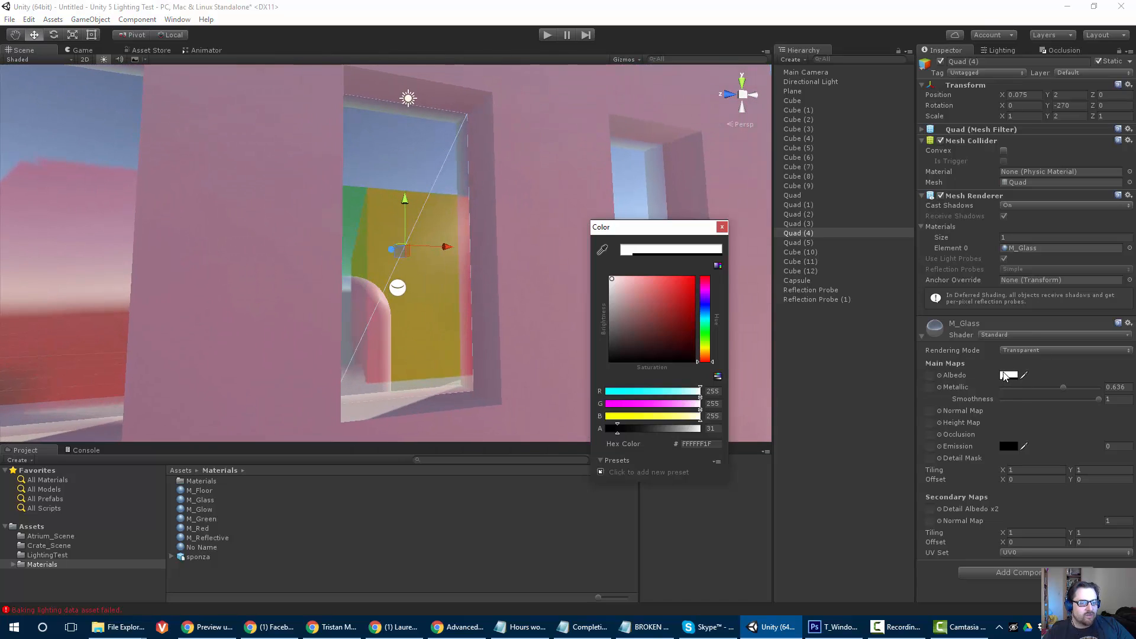
mouse_move(628, 430)
left_mouse_down()
mouse_move(736, 444)
mouse_move(610, 433)
left_mouse_up()
left_click_drag(686, 432, 615, 445)
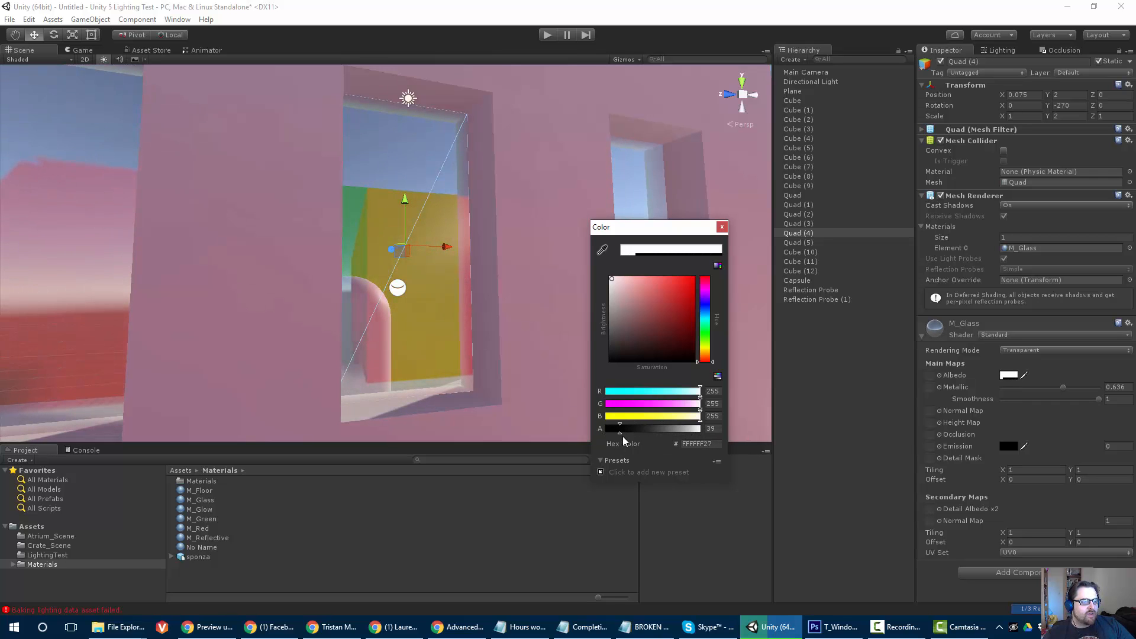
left_click_drag(421, 263, 753, 319, "alt")
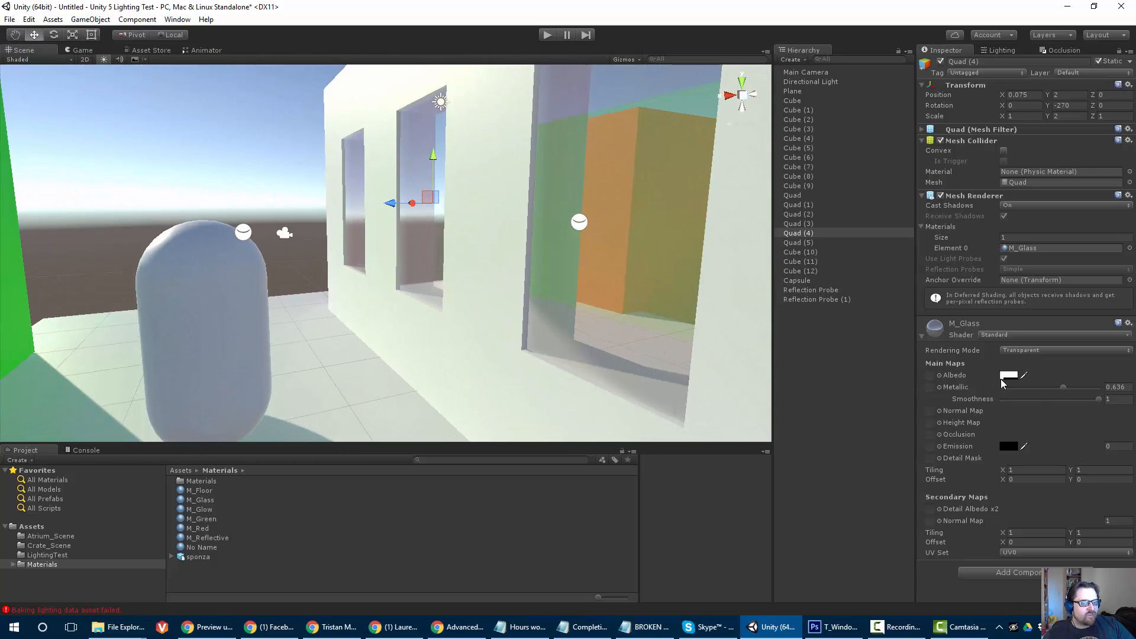
- Try darkening M_Glass's albedo color to mid grey and to black, checking the middle window's reflections each time
left_click(1008, 376)
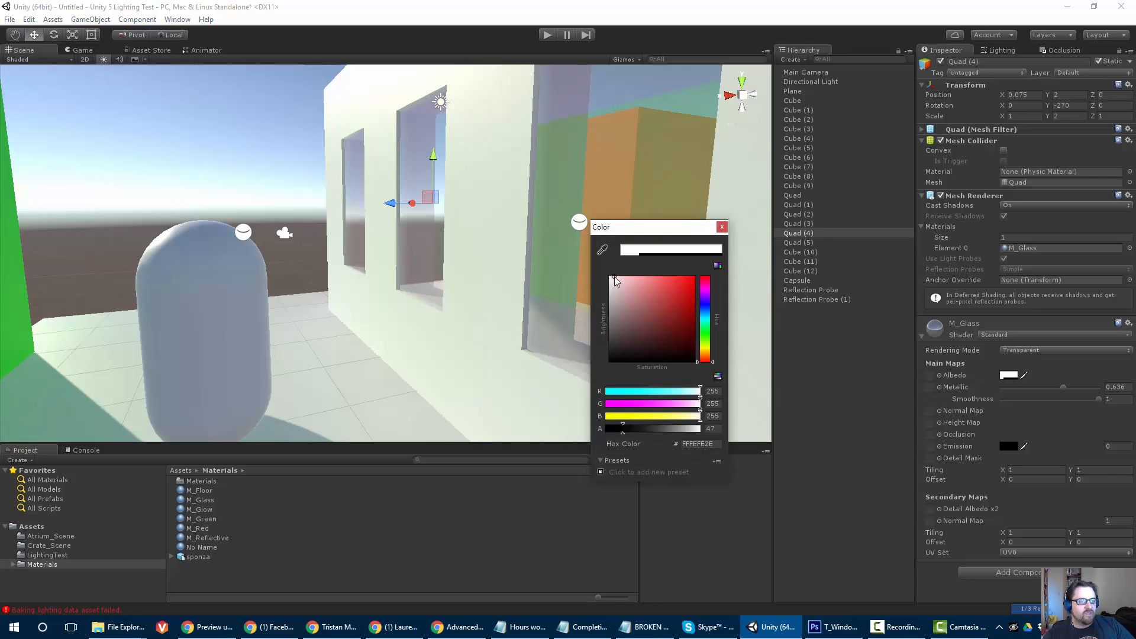
left_click_drag(614, 276, 582, 314)
left_click_drag(364, 262, 348, 237, "alt")
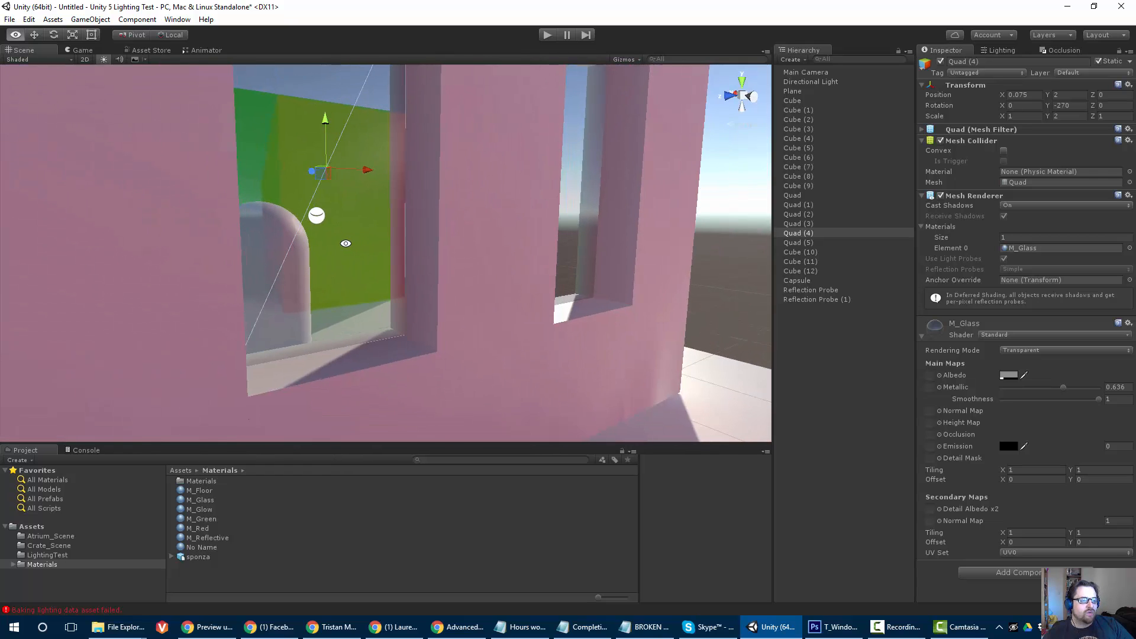
left_click(1008, 375)
mouse_move(611, 317)
left_mouse_down()
mouse_move(606, 344)
mouse_move(612, 300)
mouse_move(612, 362)
mouse_move(609, 315)
left_mouse_up()
left_click_drag(594, 382, 592, 405)
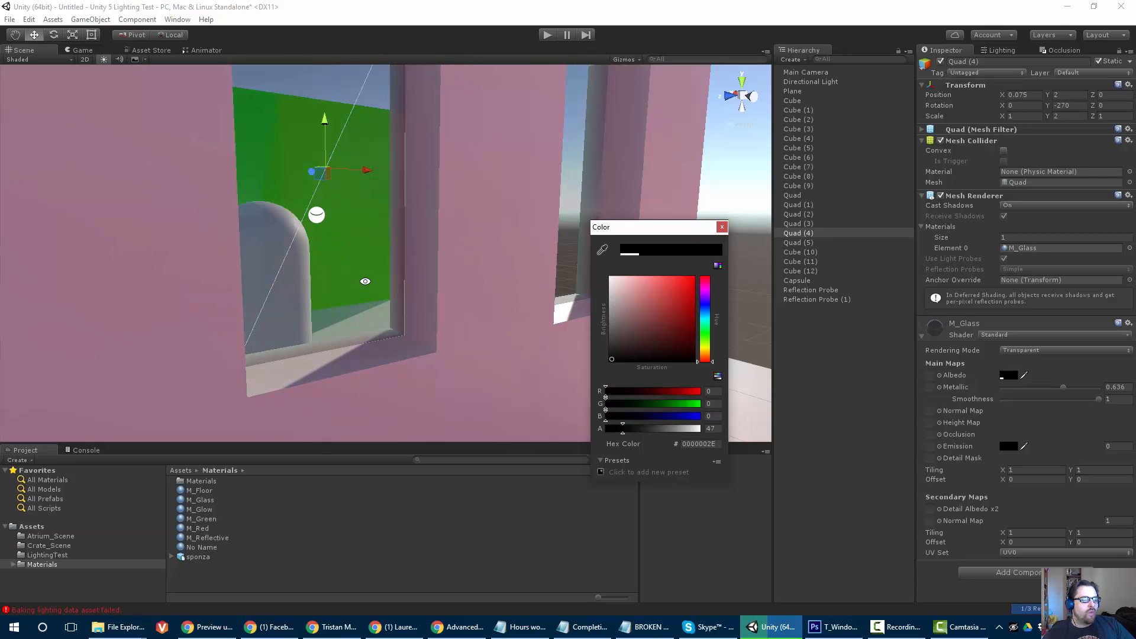
scroll(364, 281, "up", 3)
left_click_drag(365, 281, 742, 355, "alt")
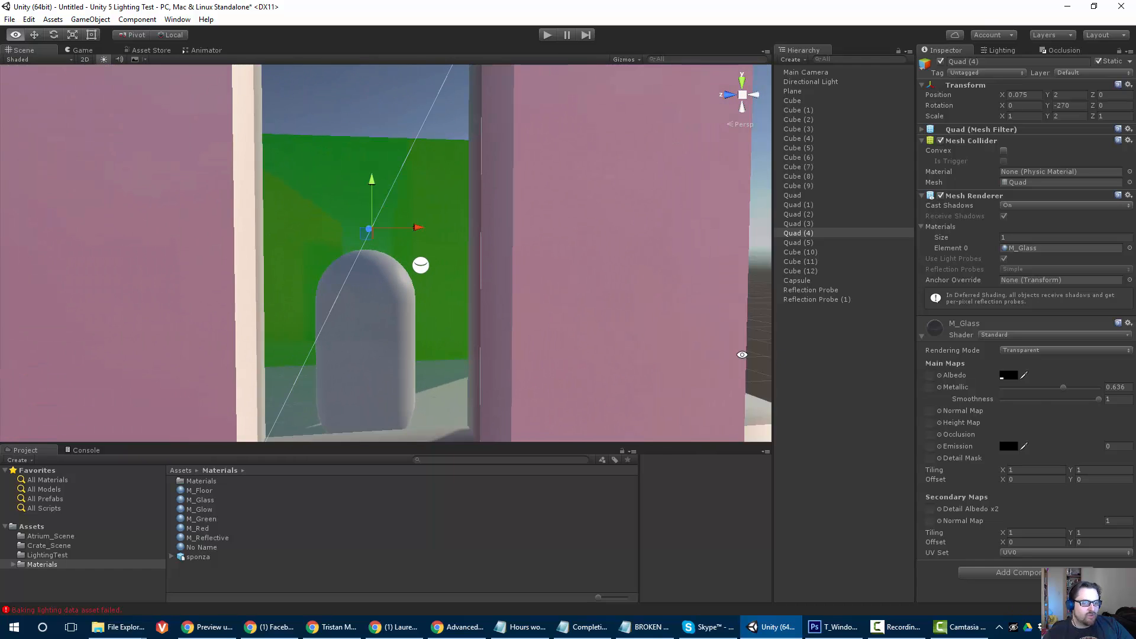
- Set M_Glass's albedo color to a light grey of RGB 203 and inspect the windows from both sides of the wall
left_click(1008, 375)
left_click_drag(663, 326, 576, 293)
scroll(388, 282, "down", 5)
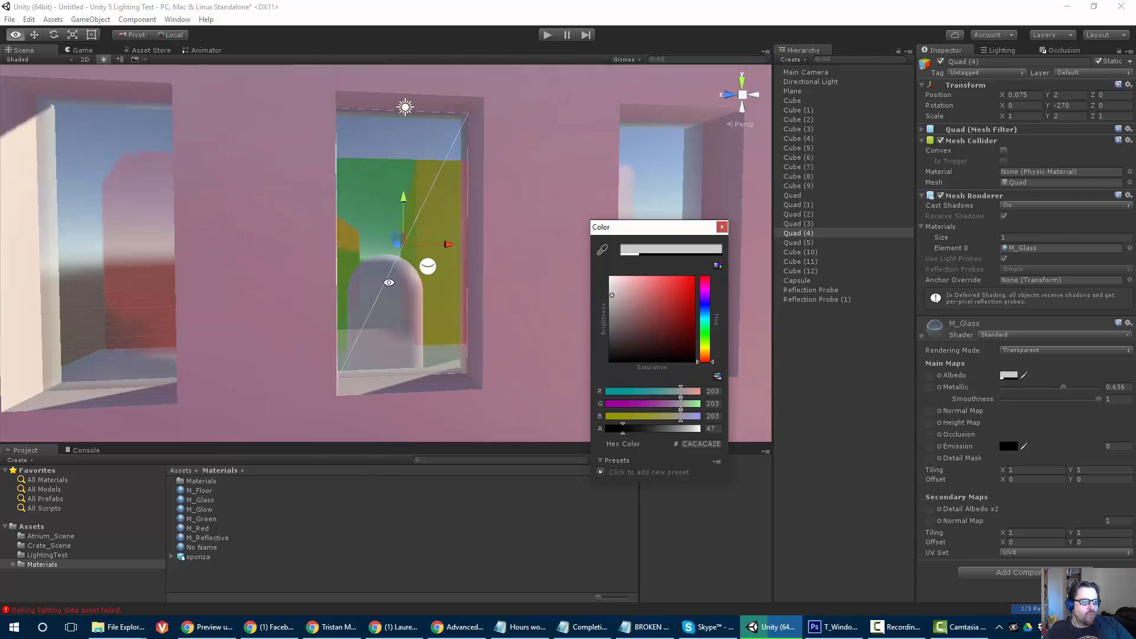
left_click_drag(373, 302, 492, 272, "alt")
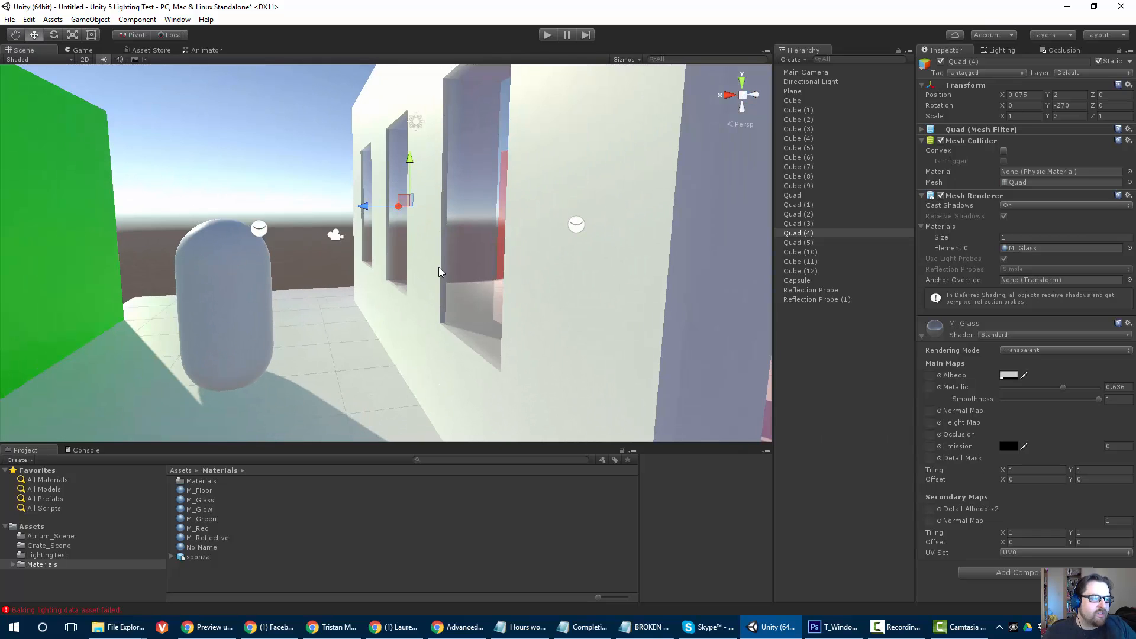
left_click_drag(438, 268, 343, 198, "alt")
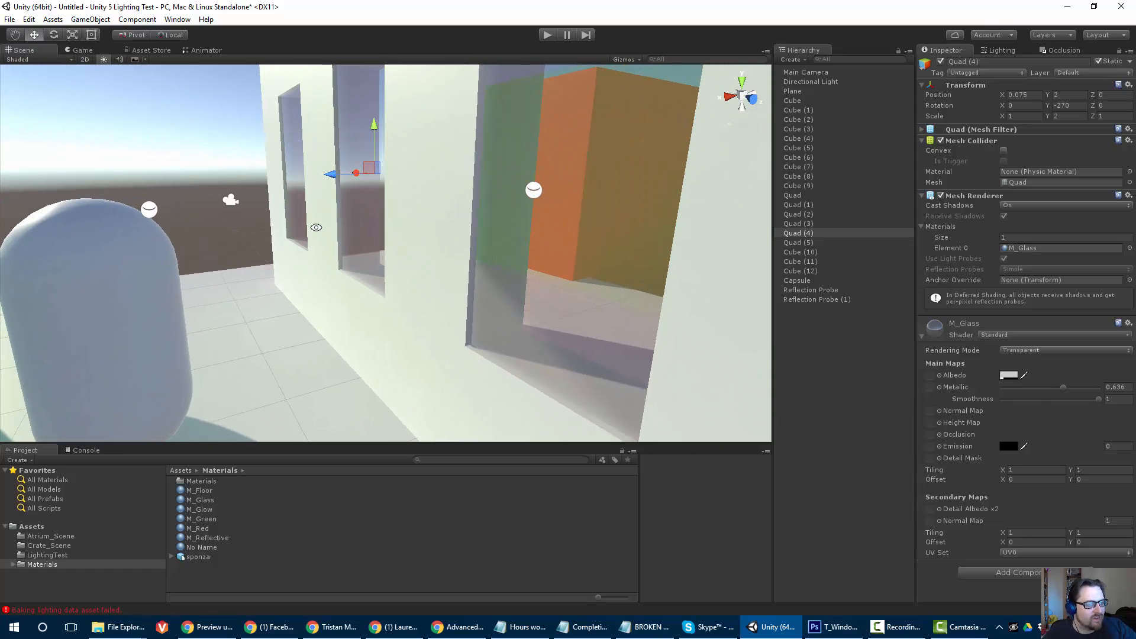
left_click_drag(317, 227, 406, 286, "alt")
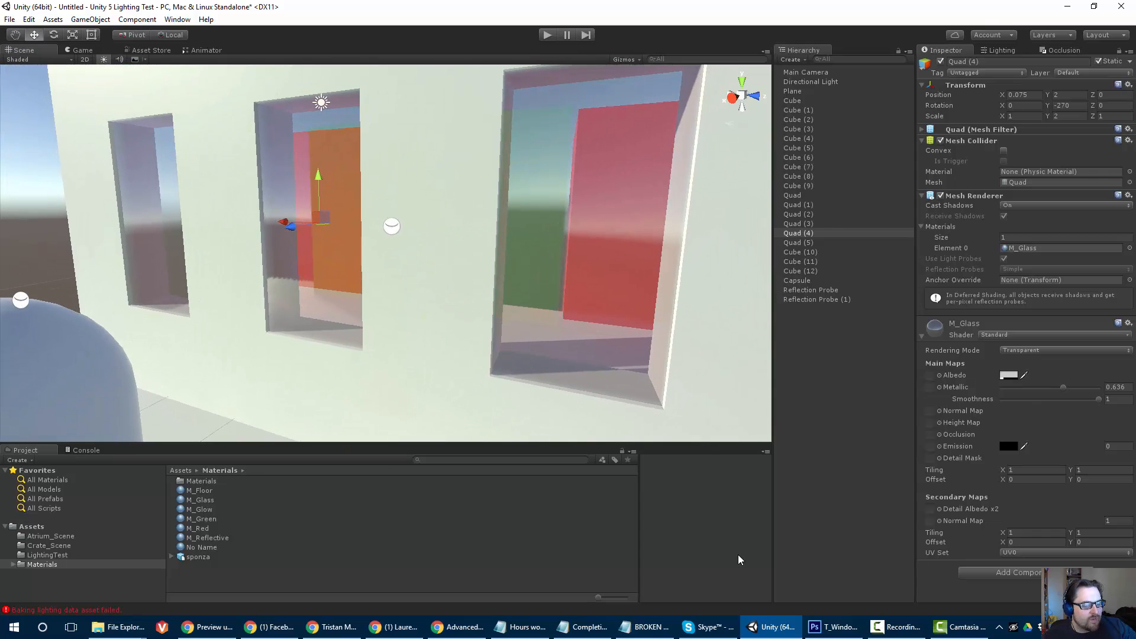
- Look over the T_WindowWarp_01 texture in Photoshop, and return to Unity to check the project's Assets and Materials folders
left_click(833, 627)
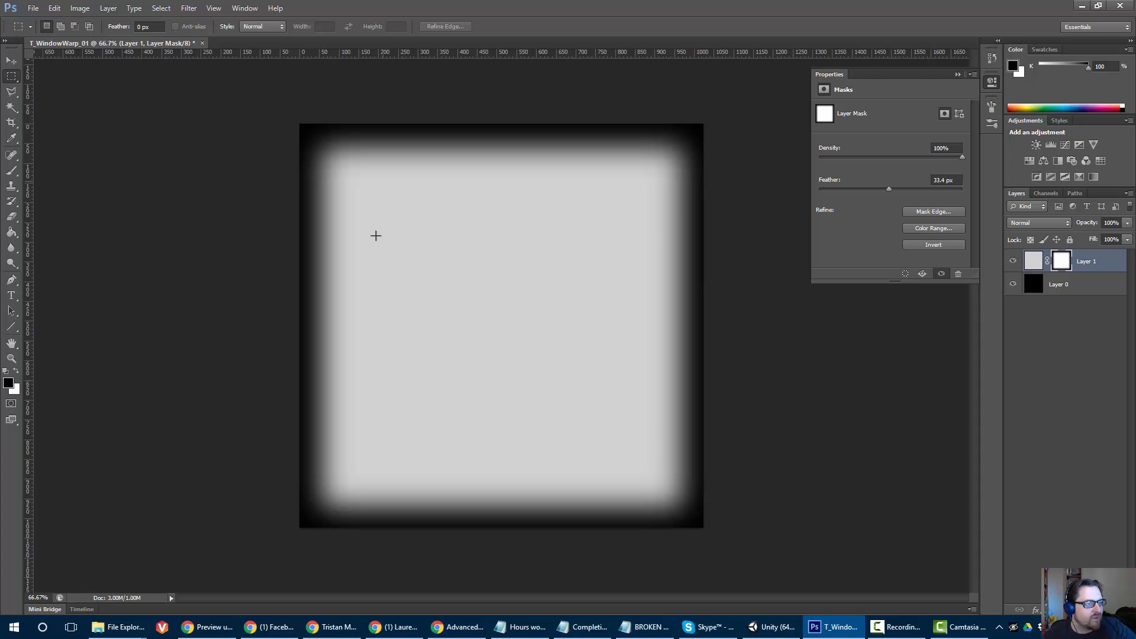
left_click(958, 75)
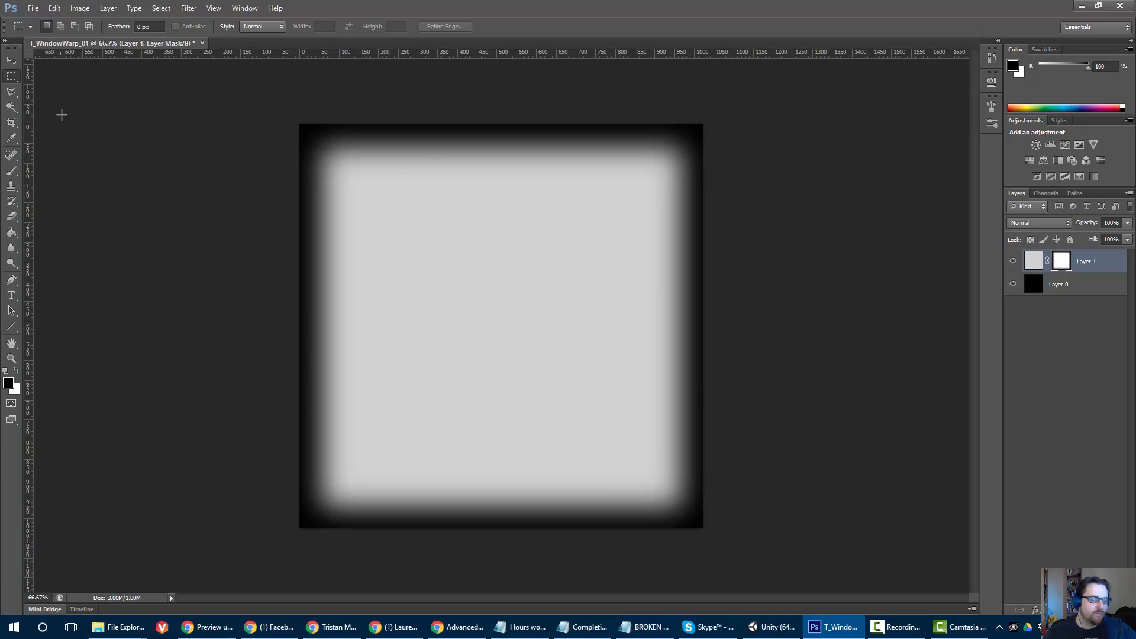
left_click(770, 627)
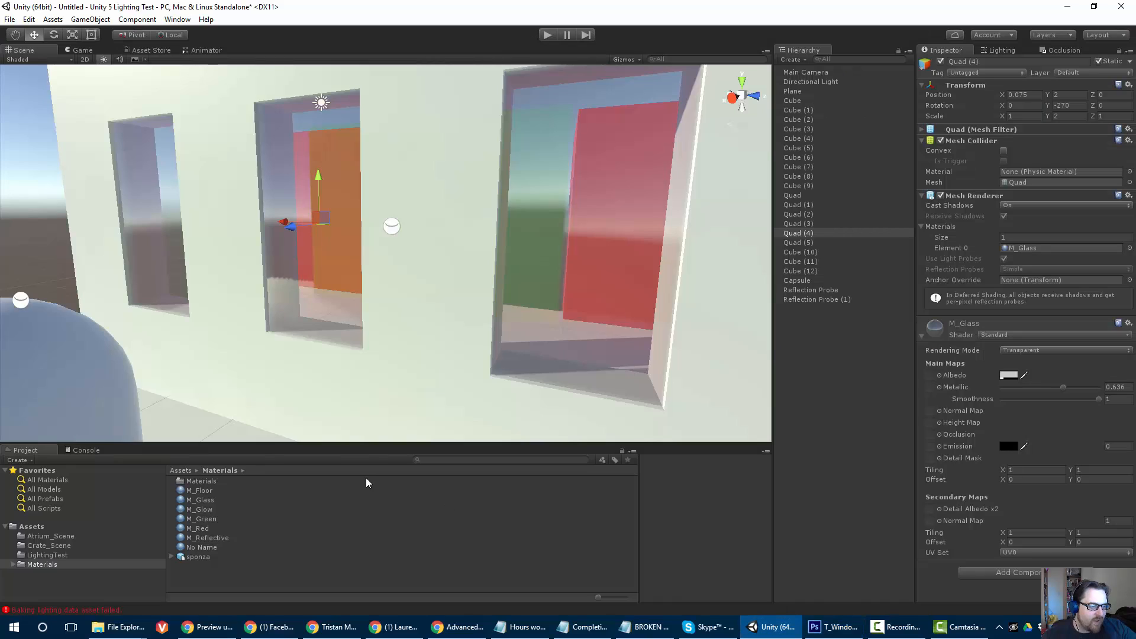
left_click(33, 527)
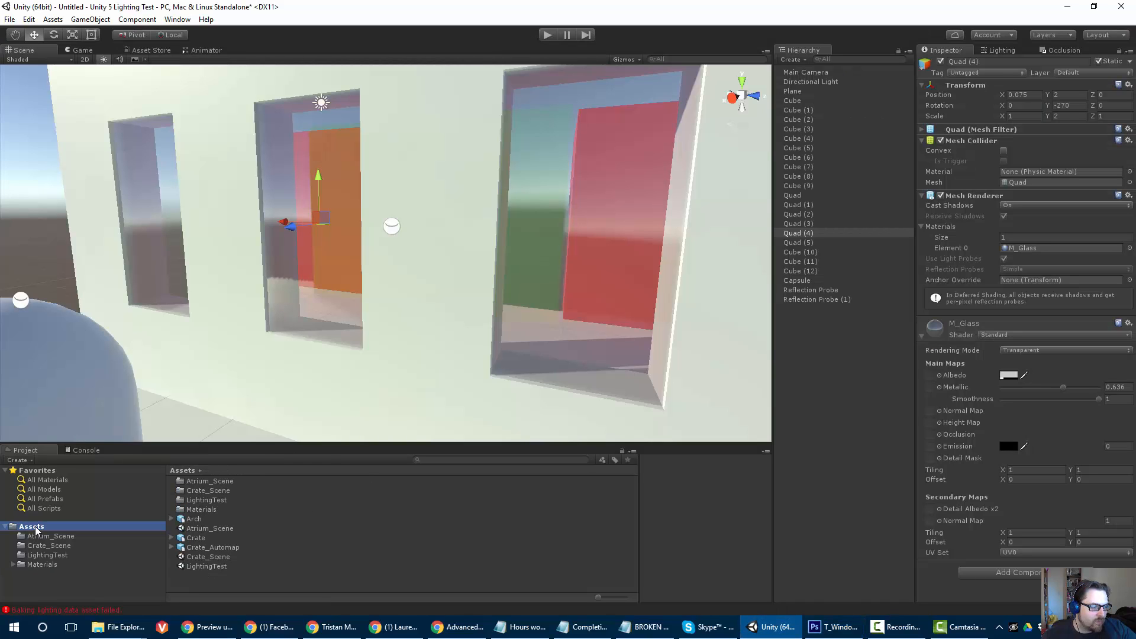
left_click(42, 565)
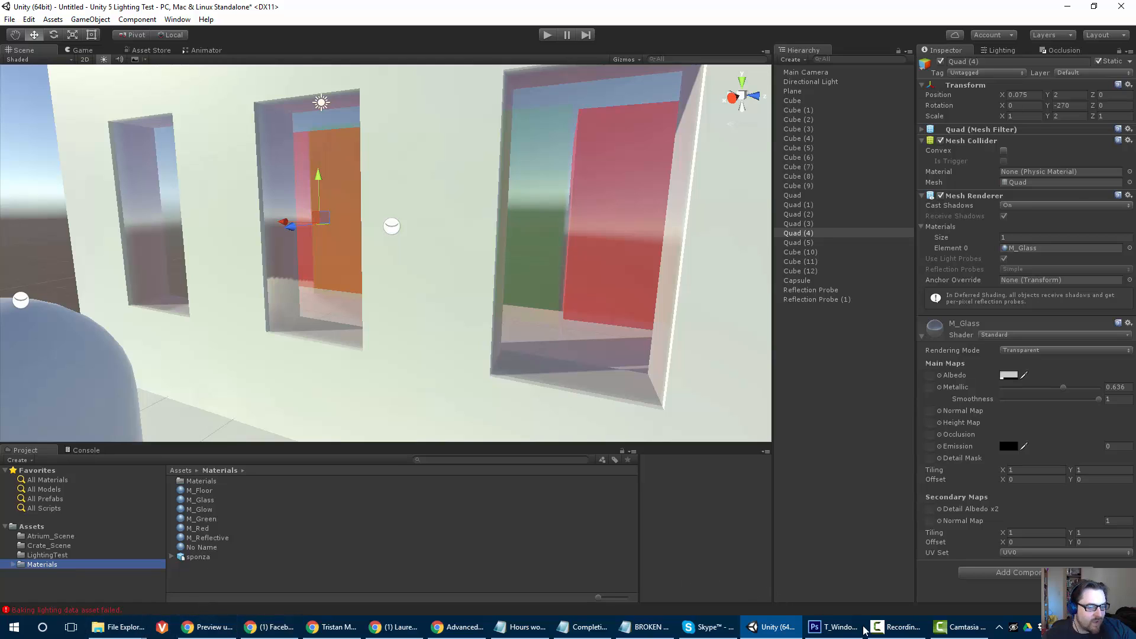
- Switch to Photoshop and save the texture to the Desktop as T_WindowWarp_01.png, replacing the existing file and keeping the default PNG options
left_click(840, 626)
left_click(33, 8)
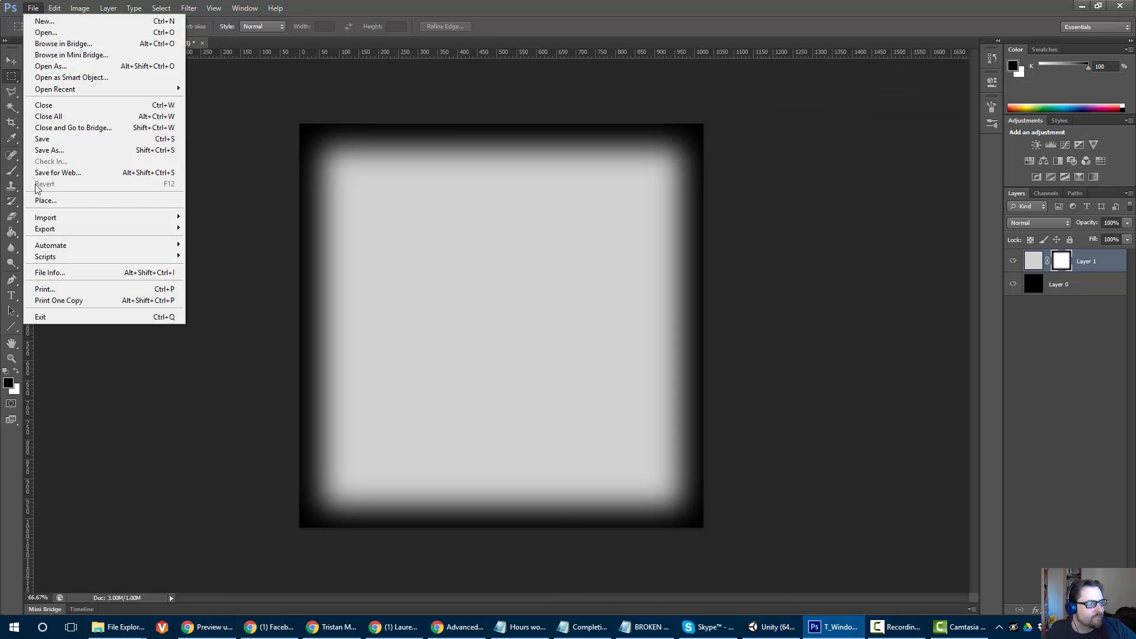
left_click(50, 150)
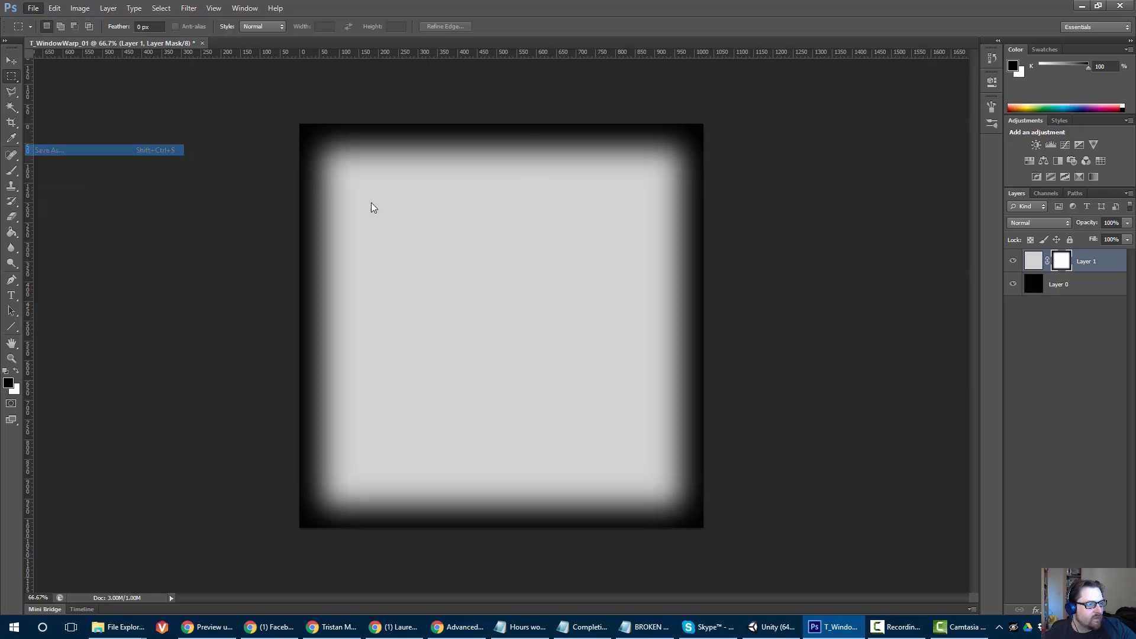
left_click(248, 344)
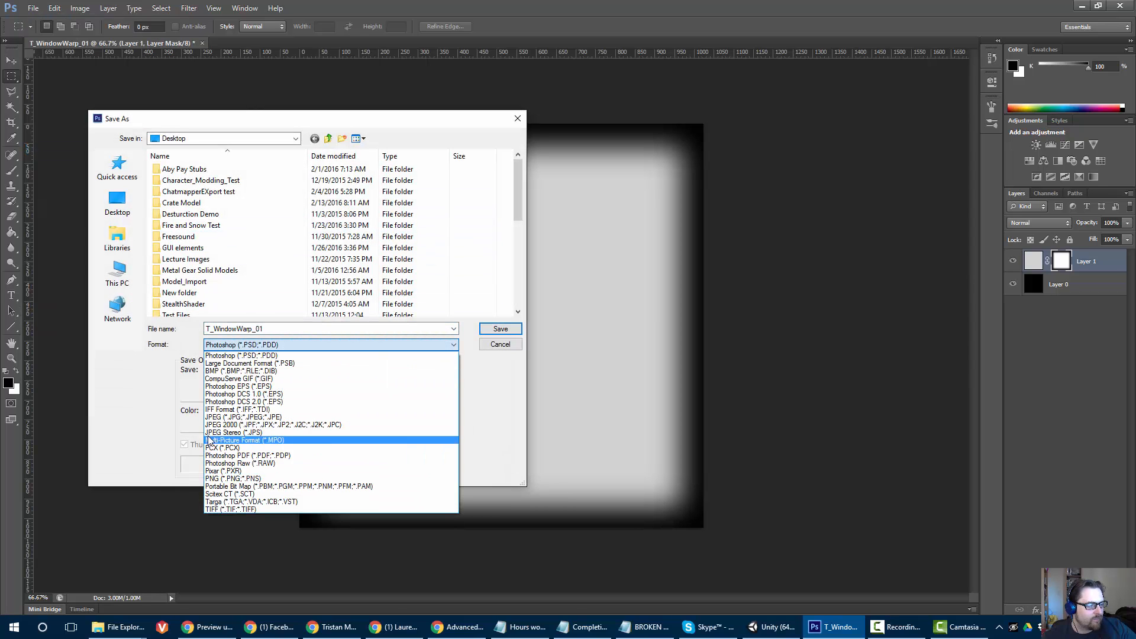
left_click(231, 478)
left_click(486, 330)
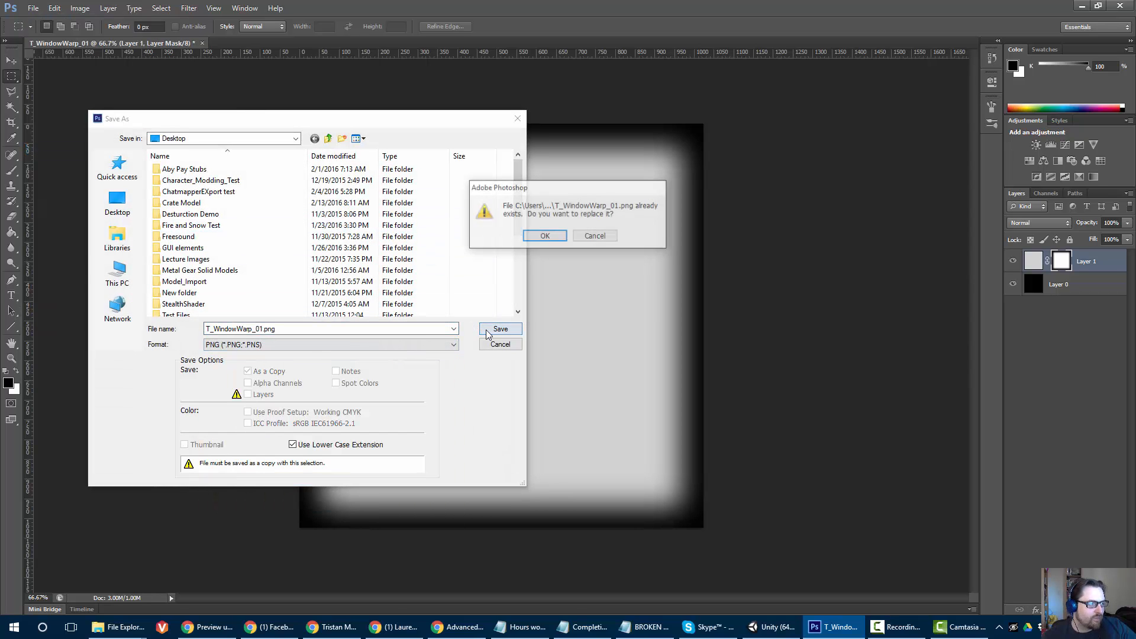
left_click(555, 236)
left_click(589, 197)
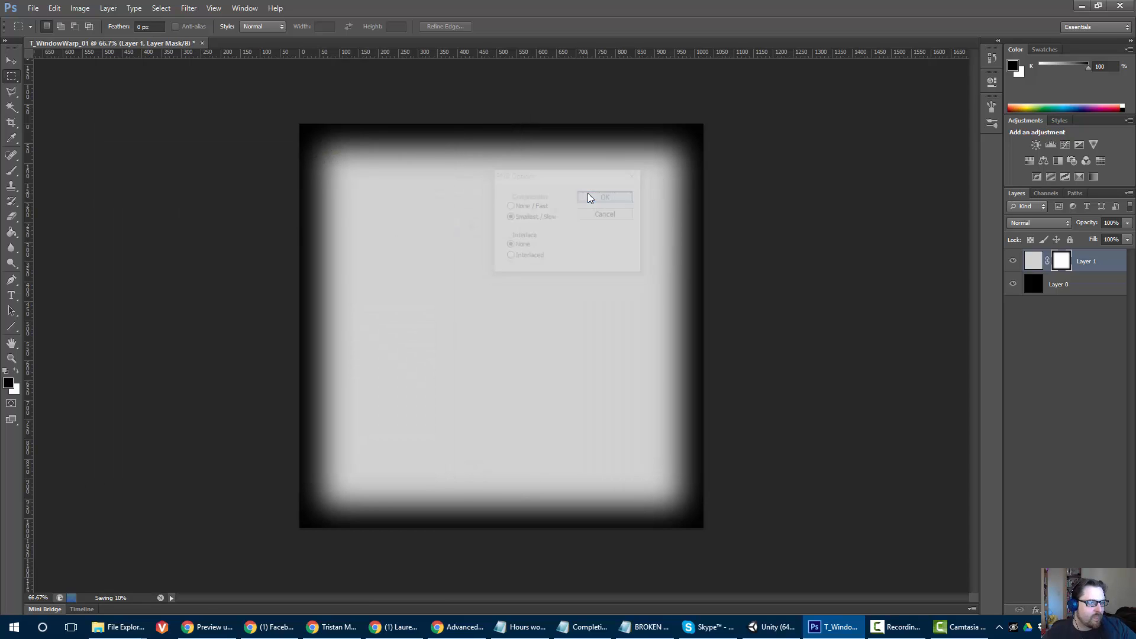
- Switch to Unity and import the T_WindowWarp_01 image from the Desktop folder into the project's Materials folder
left_click(760, 627)
mouse_move(119, 627)
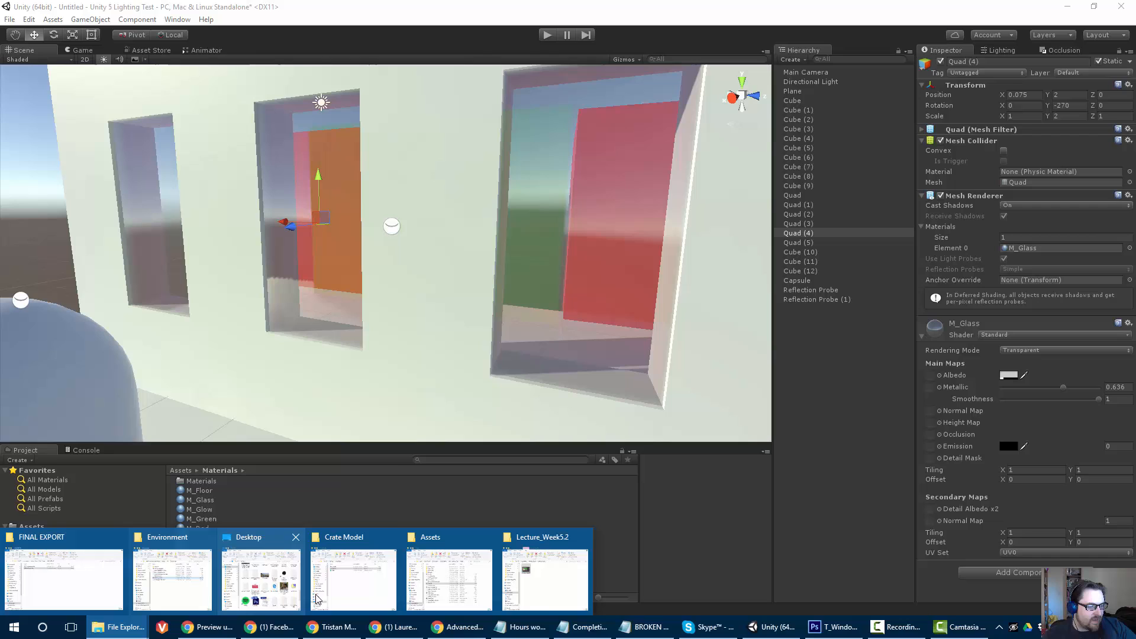
left_click(225, 589)
left_click(725, 440)
scroll(782, 417, "down", 3)
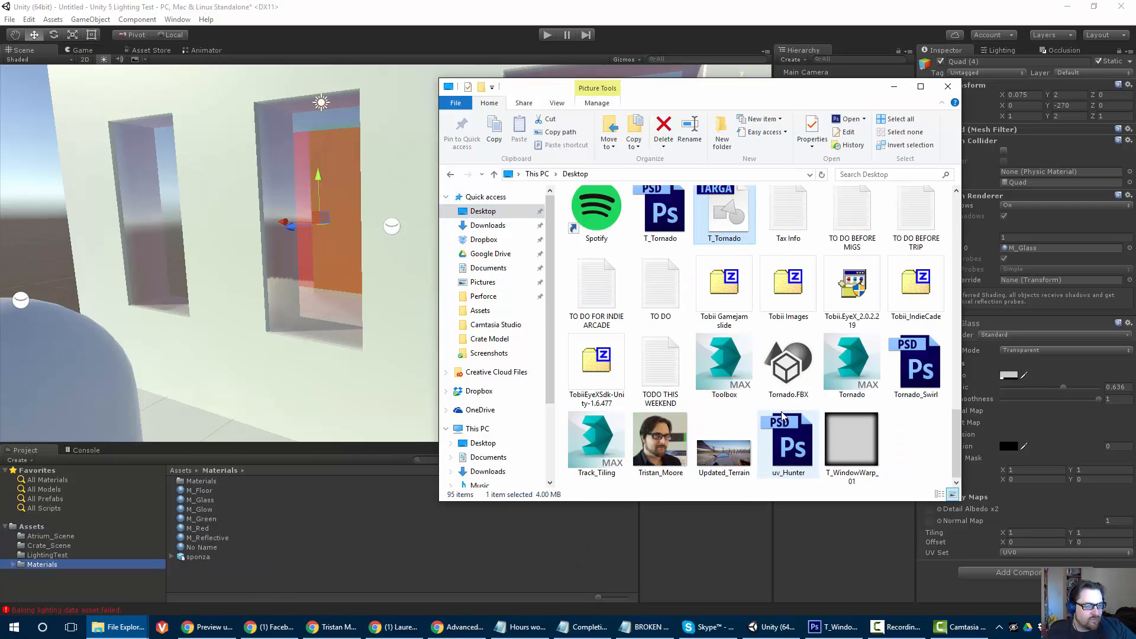
left_click(858, 447)
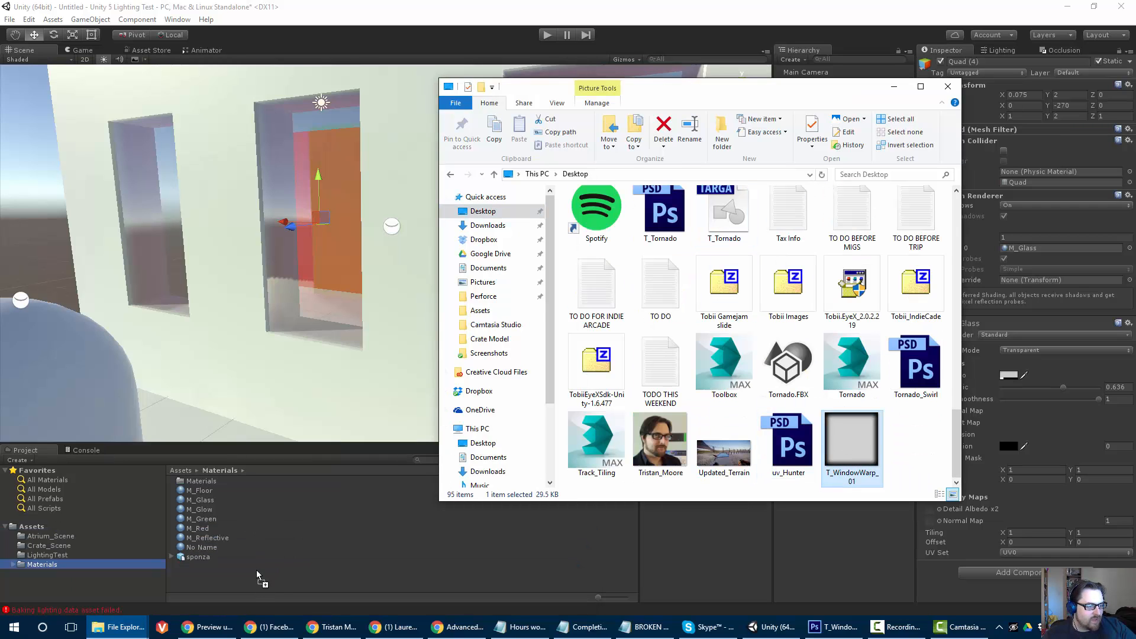
left_click_drag(187, 573, 197, 569)
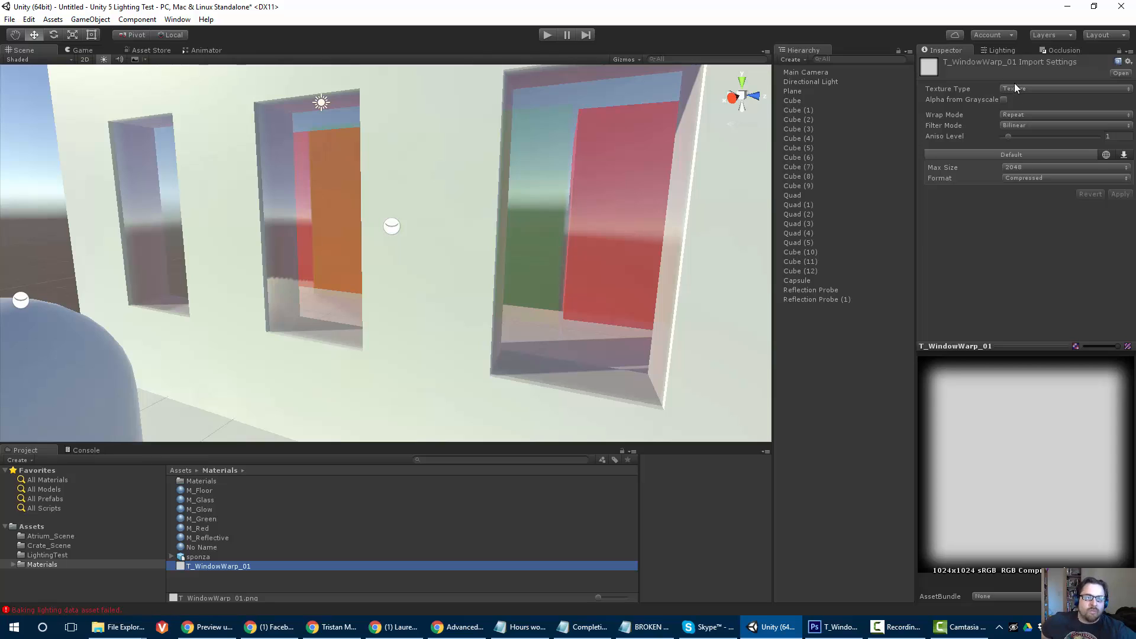
- Set T_WindowWarp_01's texture type to Normal map, with a bumpiness of 0.01 and Smooth filtering
left_click(1021, 88)
left_click(1017, 117)
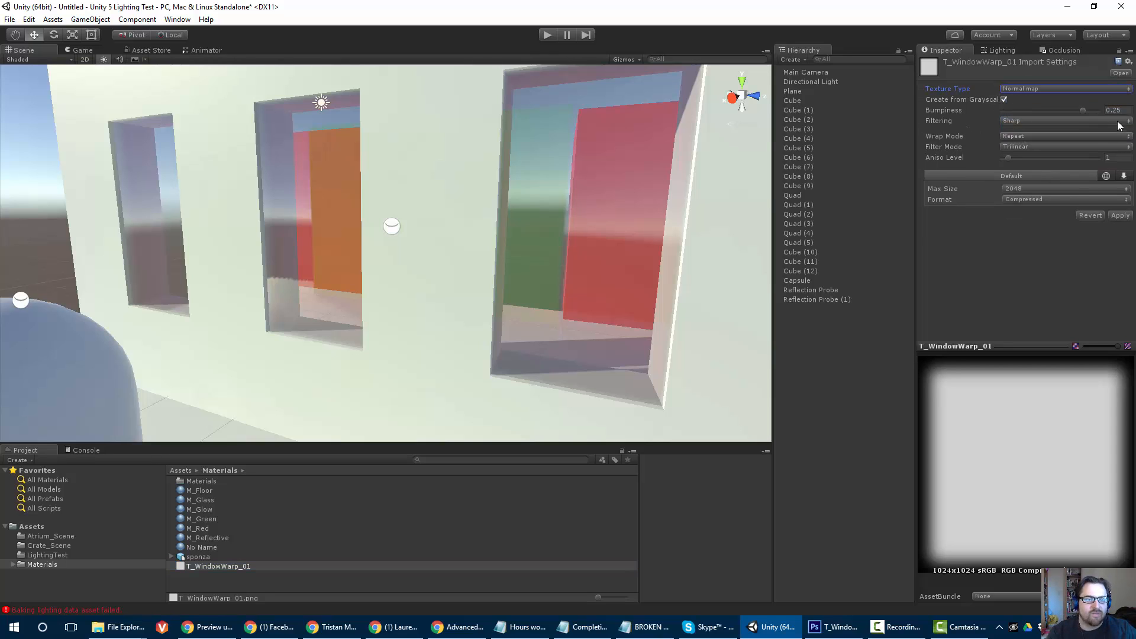
left_click(1106, 110)
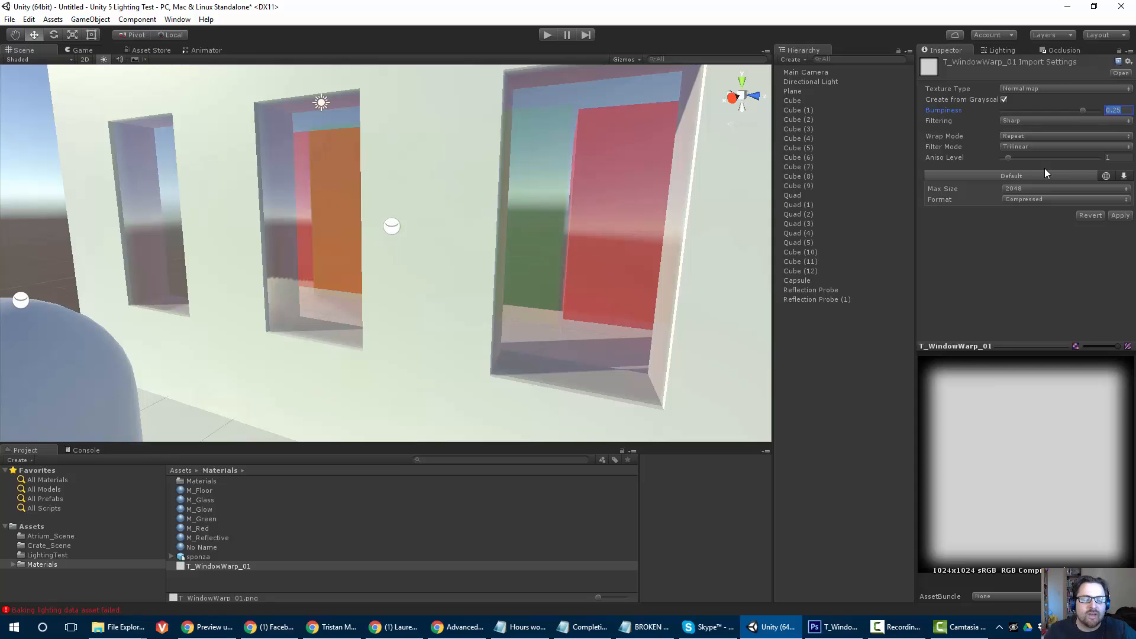
type("0.1")
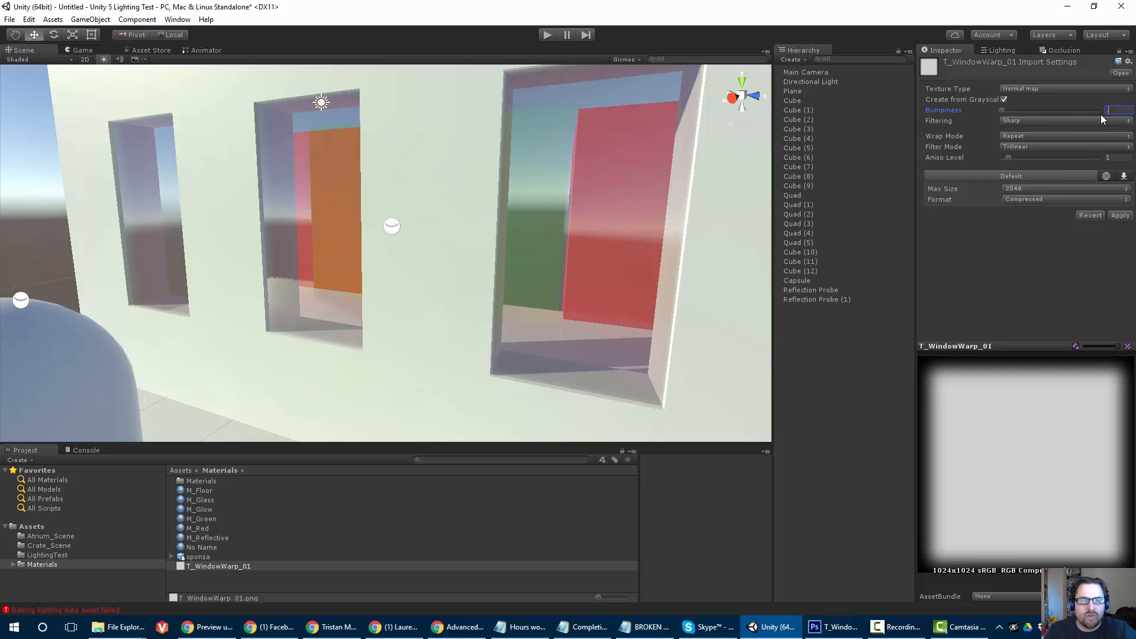
type("01")
left_click(1011, 122)
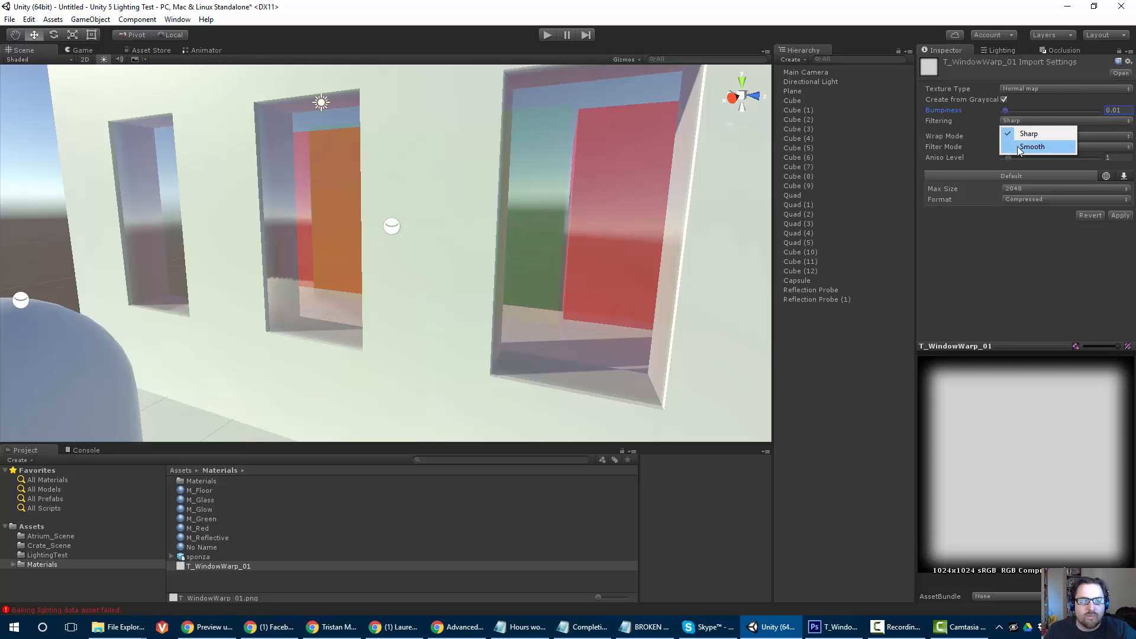
left_click(1019, 146)
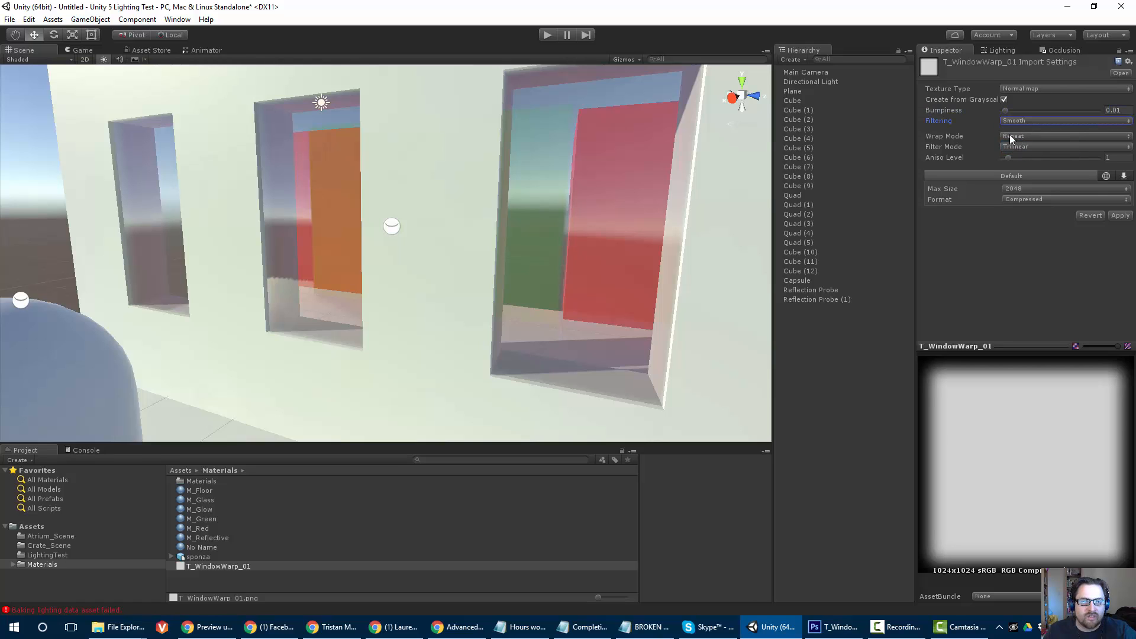
- Try the Point (no filter) filter mode, set it back to Trilinear, and apply the texture's import settings
left_click(1010, 147)
left_click(1014, 171)
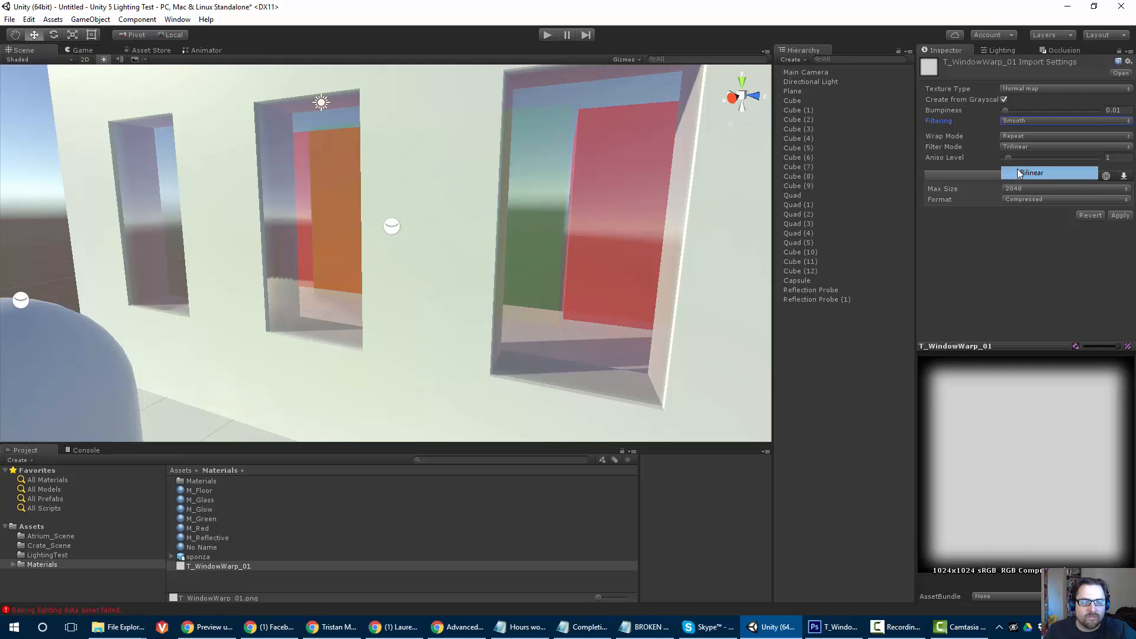
left_click(1016, 148)
left_click(1017, 160)
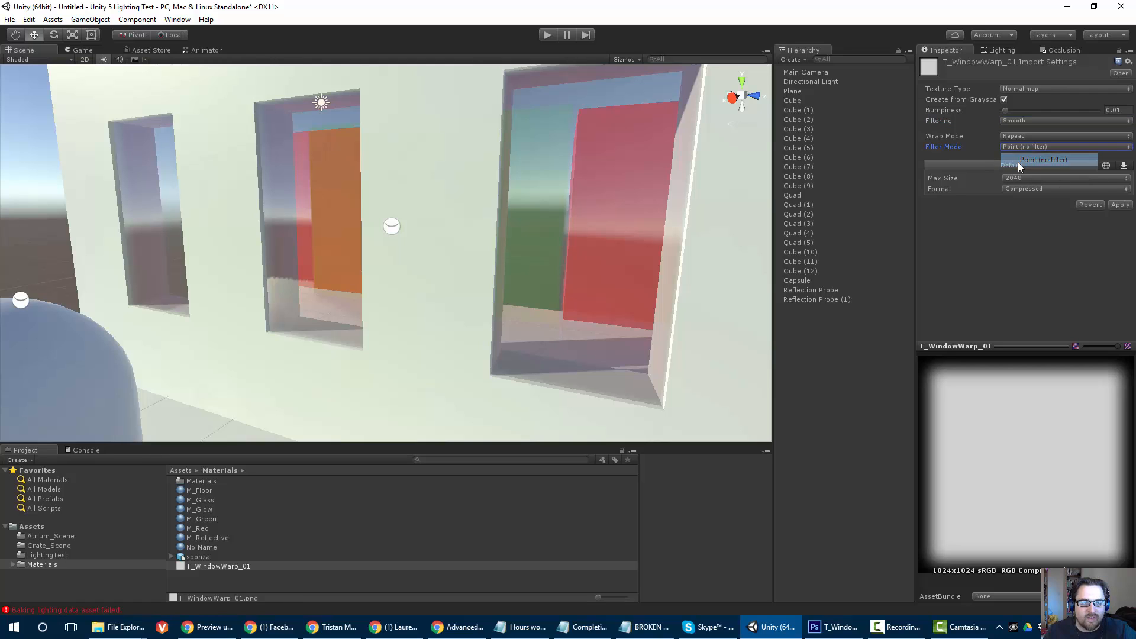
left_click(1017, 147)
left_click(1019, 183)
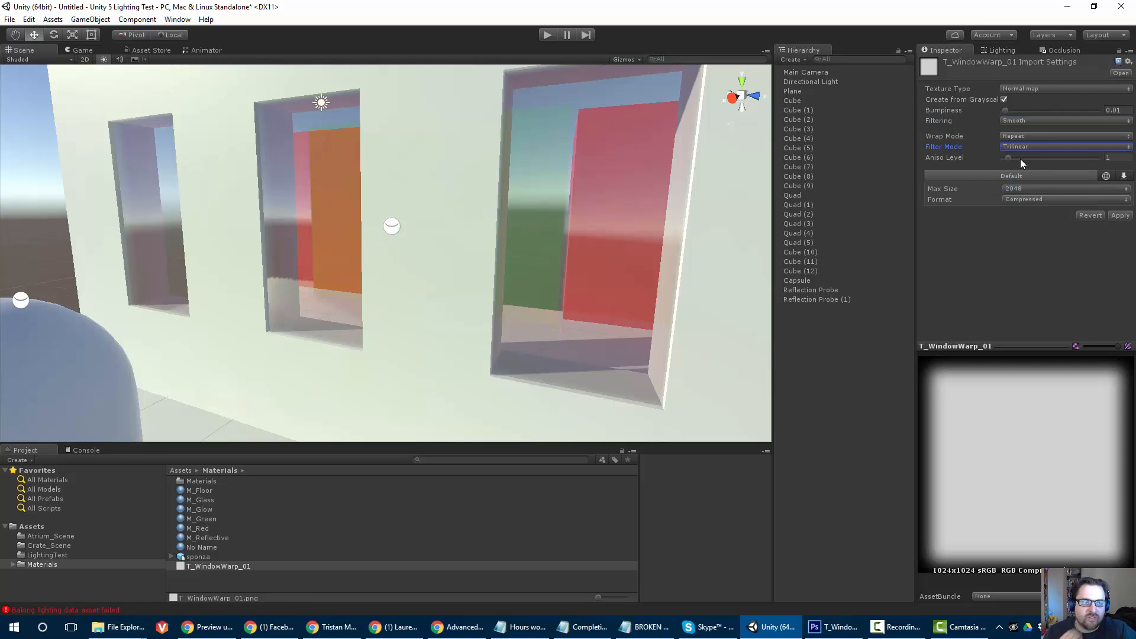
left_click(1009, 158)
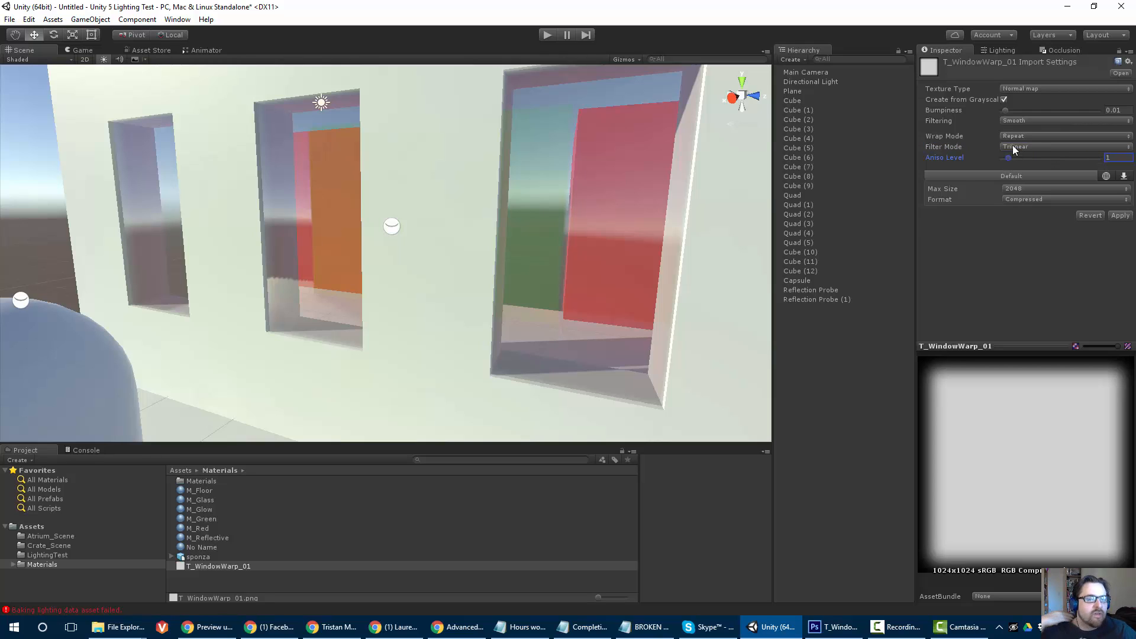
left_click(1119, 217)
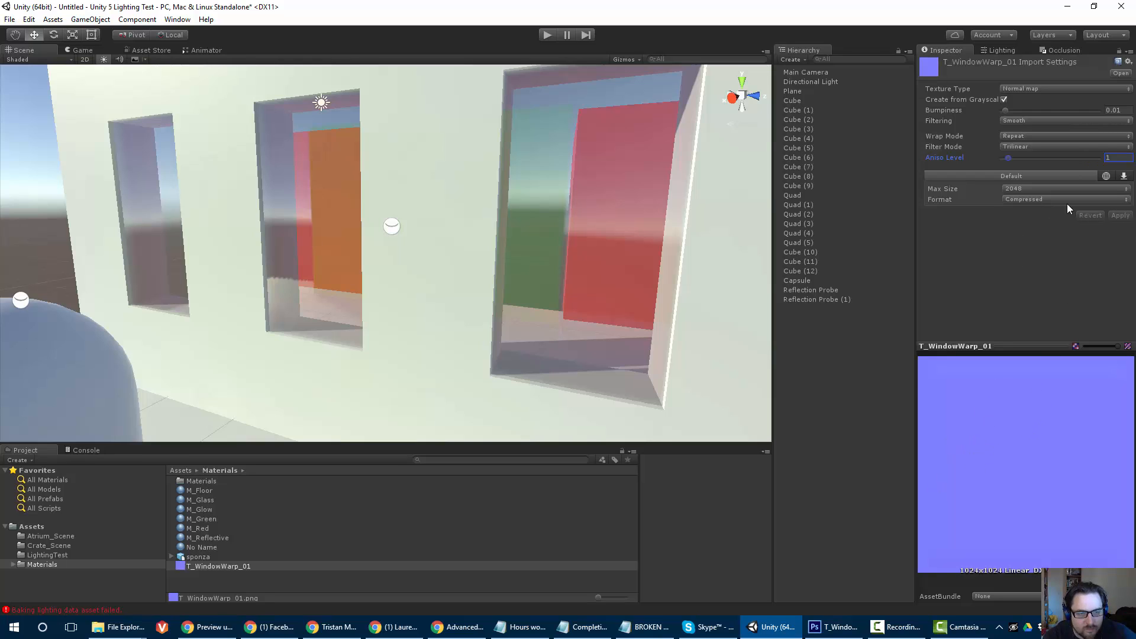
- Set T_WindowWarp_01's bumpiness to 0.05 and apply the import settings
left_click(1115, 110)
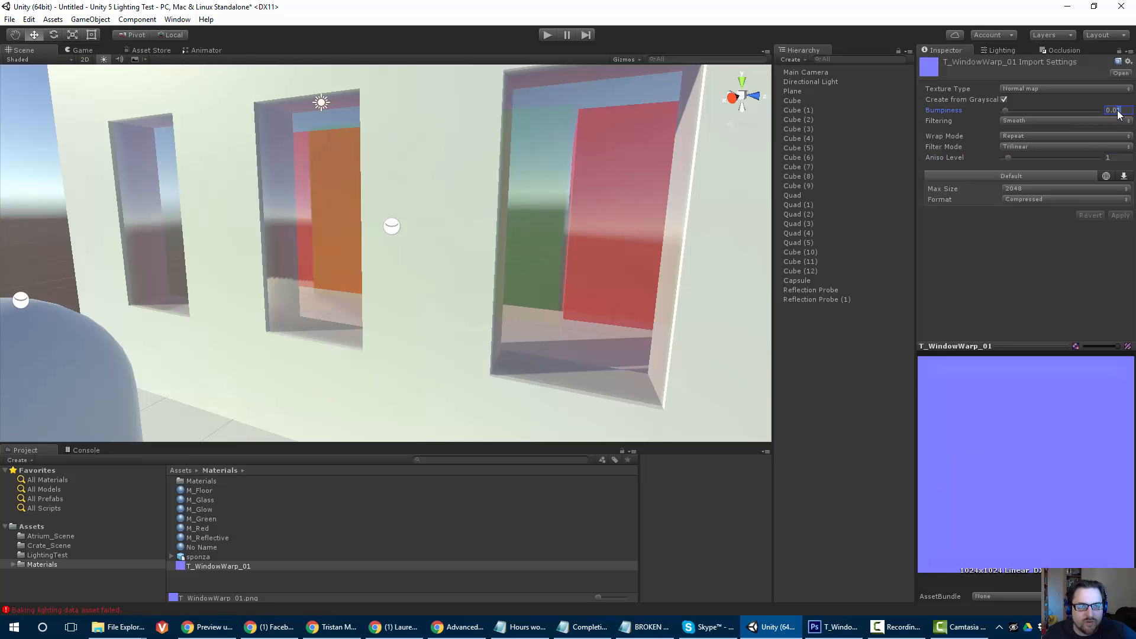
type("0.05")
left_click(1120, 217)
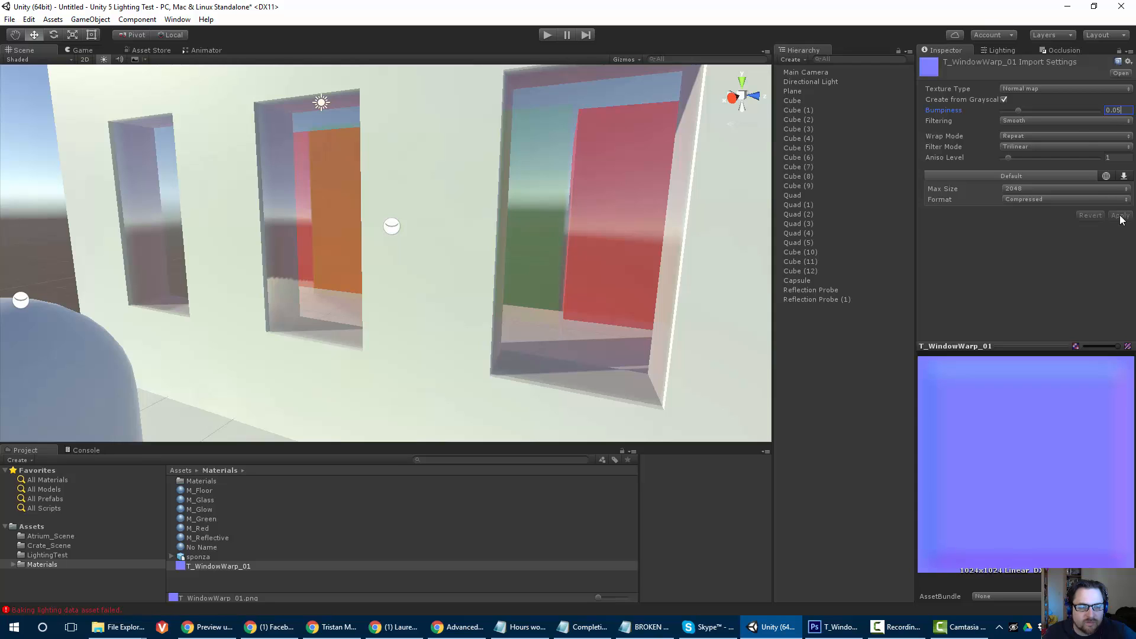
- Select the glass quad in the nearest window and assign T_WindowWarp_01 as M_Glass's normal map
scroll(623, 219, "down", 2)
scroll(546, 268, "up", 1)
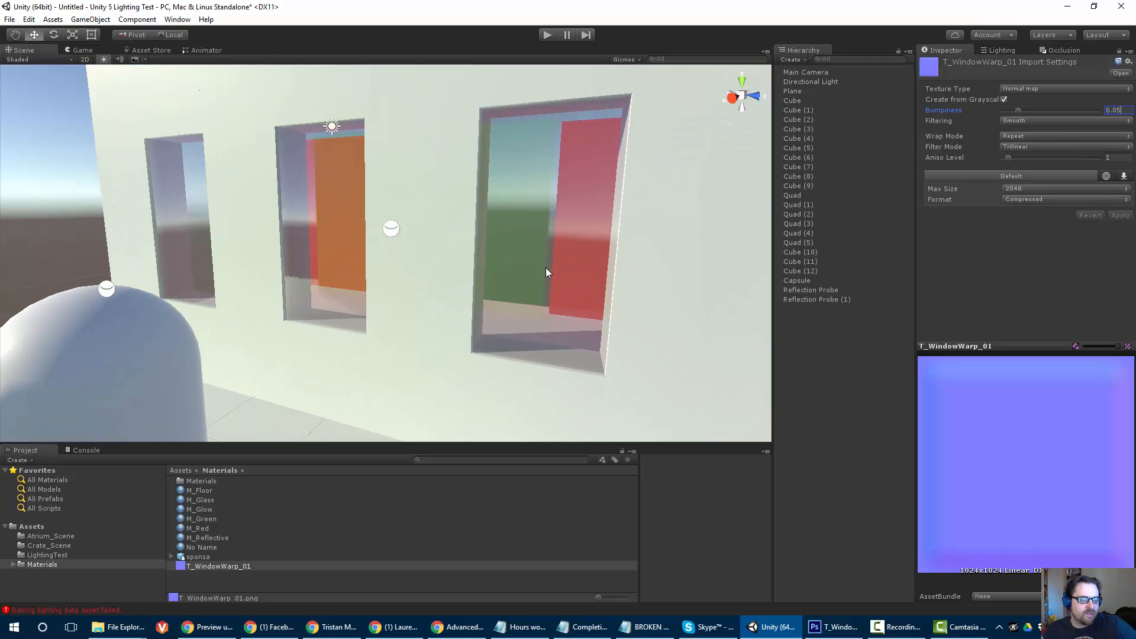
left_click(509, 282)
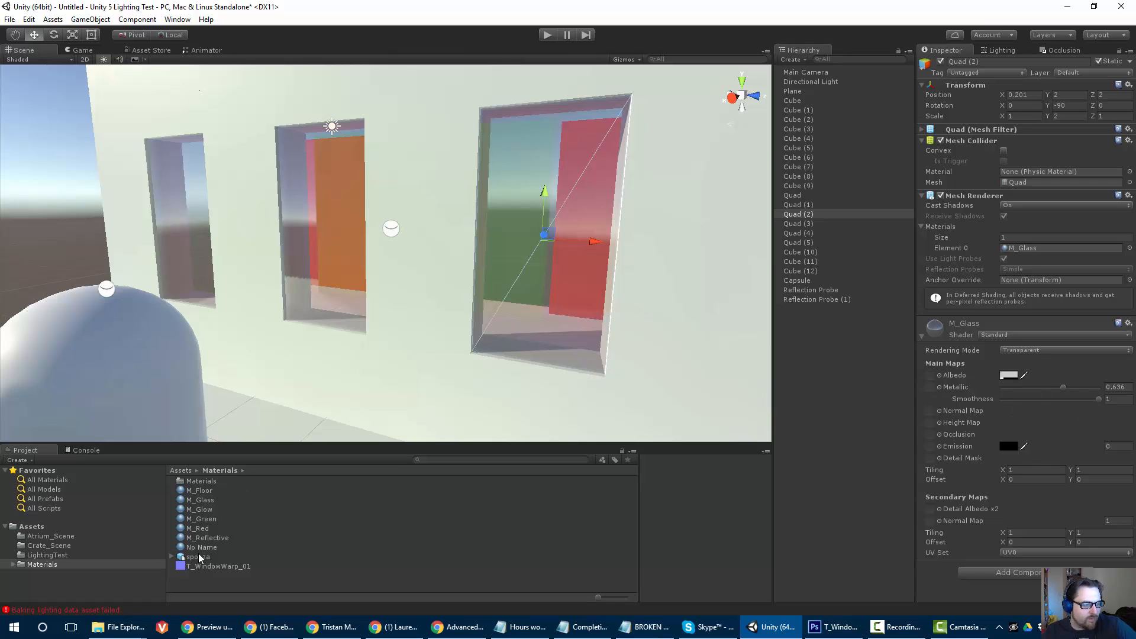
left_click_drag(194, 567, 933, 416)
- Examine the warped reflections near the edges of the window glass from the pink side of the wall, up close and at oblique angles
left_click_drag(577, 313, 332, 271, "alt")
scroll(332, 272, "up", 3)
scroll(423, 246, "down", 3)
middle_click_drag(424, 246, 438, 350)
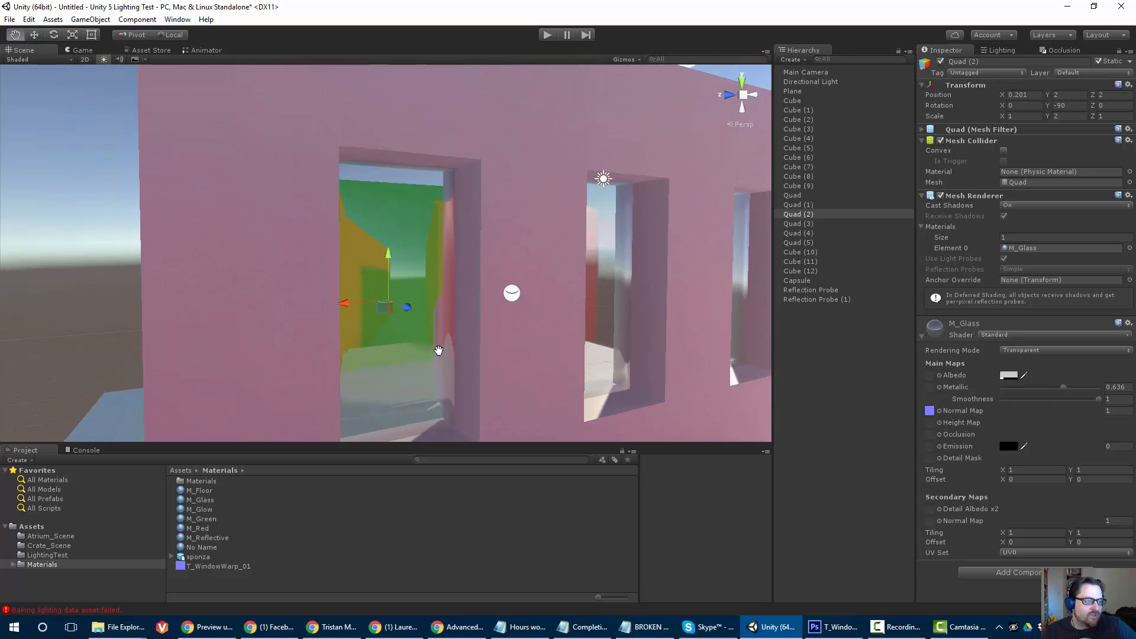
left_click_drag(438, 350, 403, 289, "alt")
middle_click_drag(403, 288, 284, 231)
left_click_drag(284, 232, 332, 304, "alt")
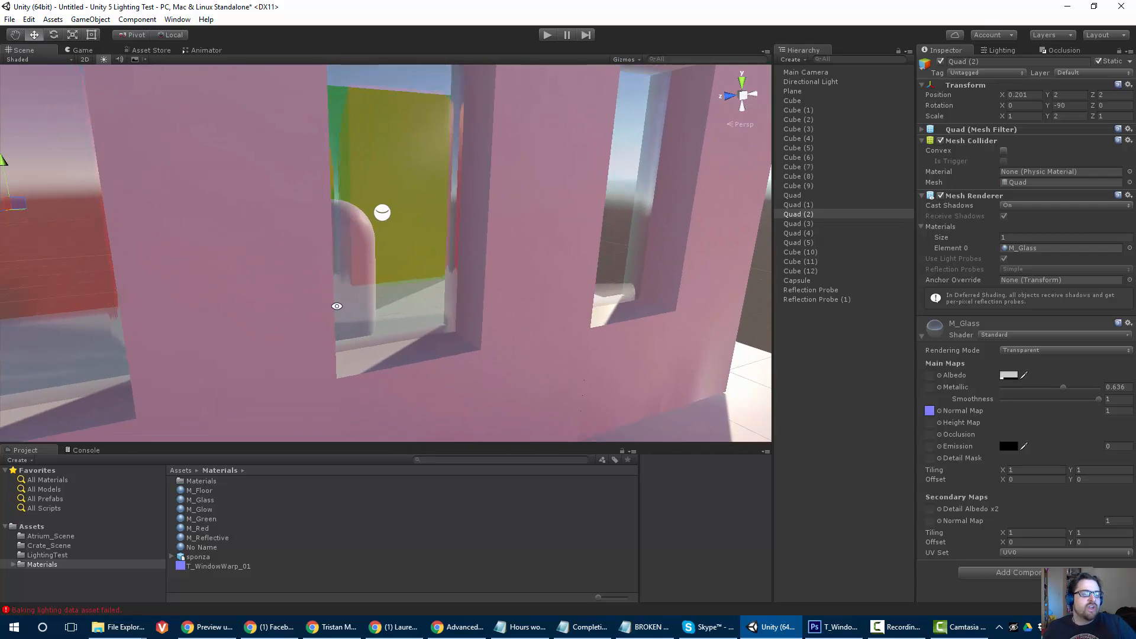
left_click_drag(383, 273, 410, 161, "alt")
scroll(345, 210, "down", 3)
scroll(400, 318, "up", 3)
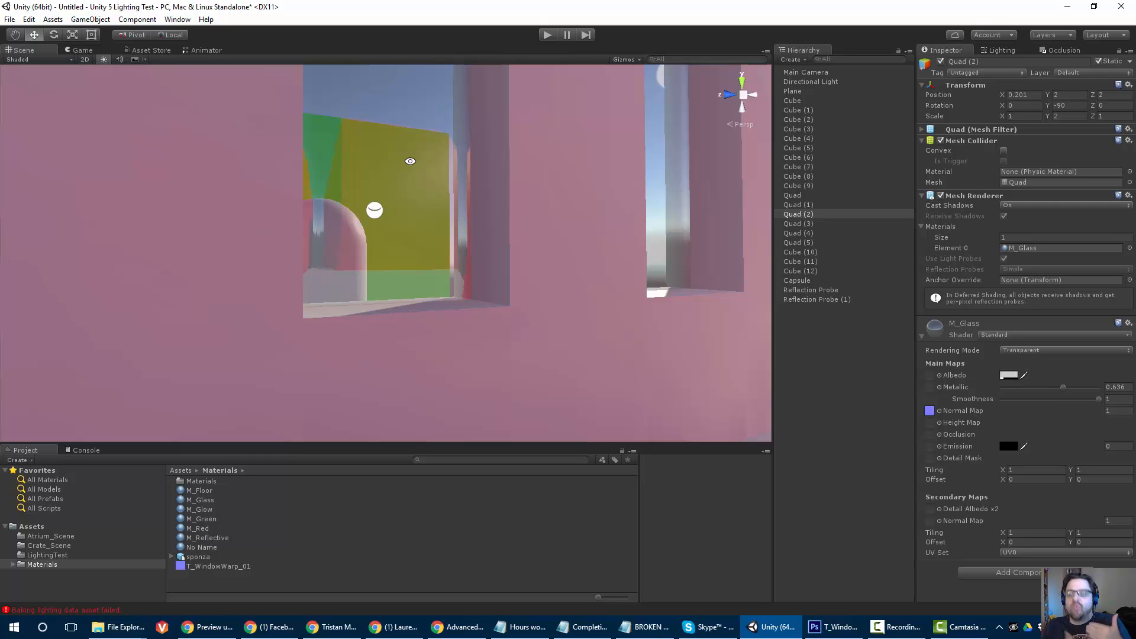
right_click_drag(481, 98, 417, 247)
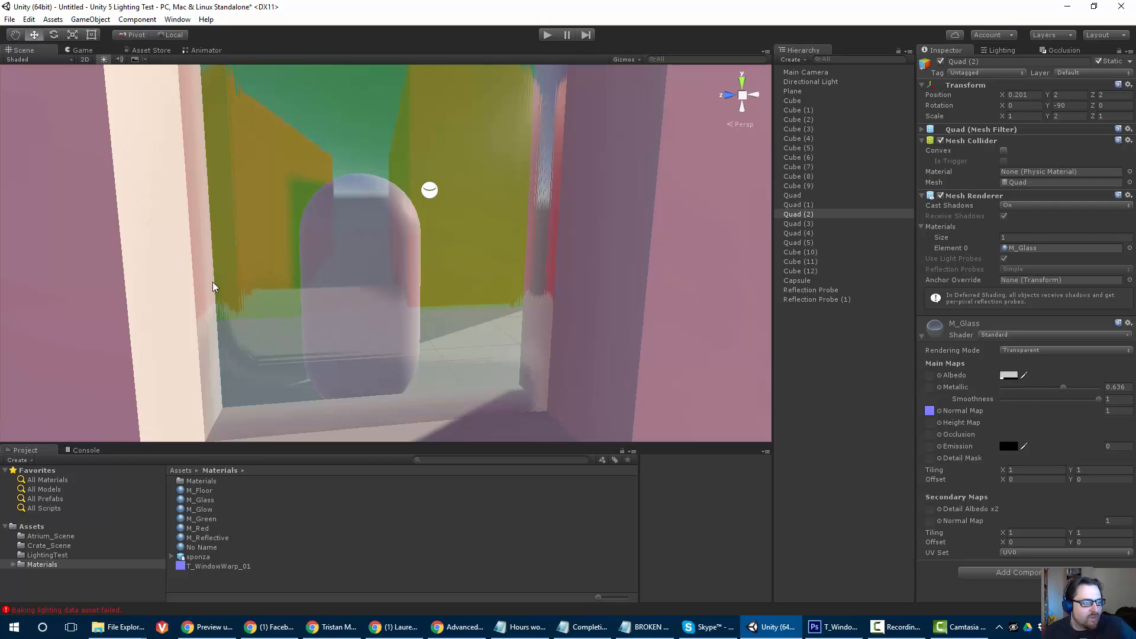
key("s")
right_click_drag(304, 261, 292, 318)
right_click_drag(366, 316, 358, 288)
right_click_drag(431, 278, 342, 261)
right_click_drag(529, 237, 394, 242)
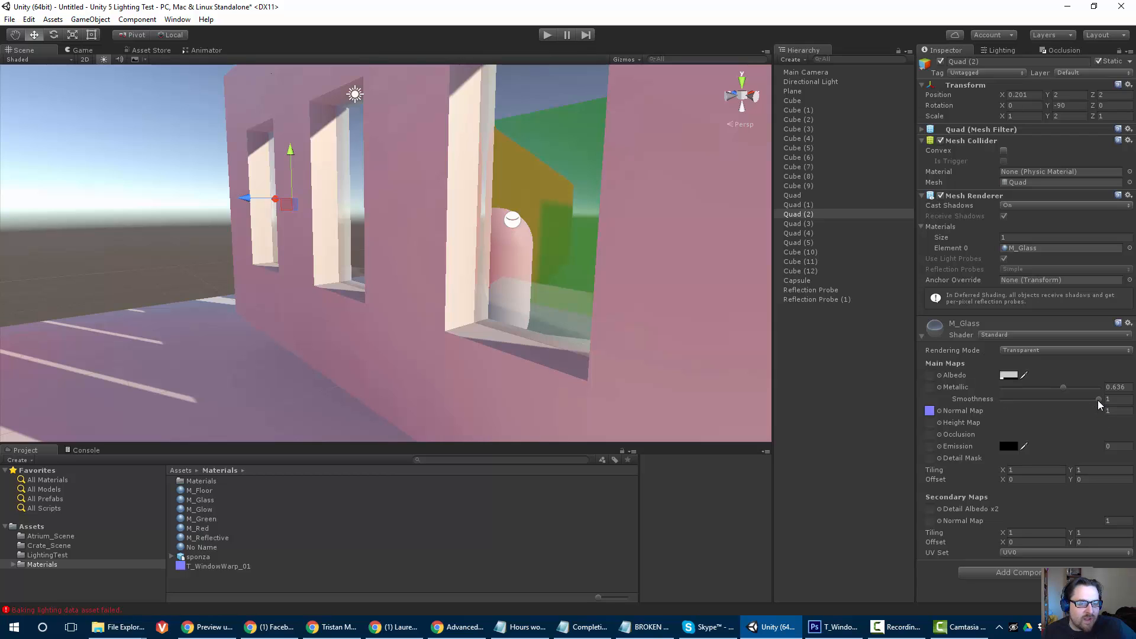
- Lower M_Glass's smoothness to 0.939 and inspect the window reflections from both sides of the wall
left_click_drag(1099, 400, 1093, 404)
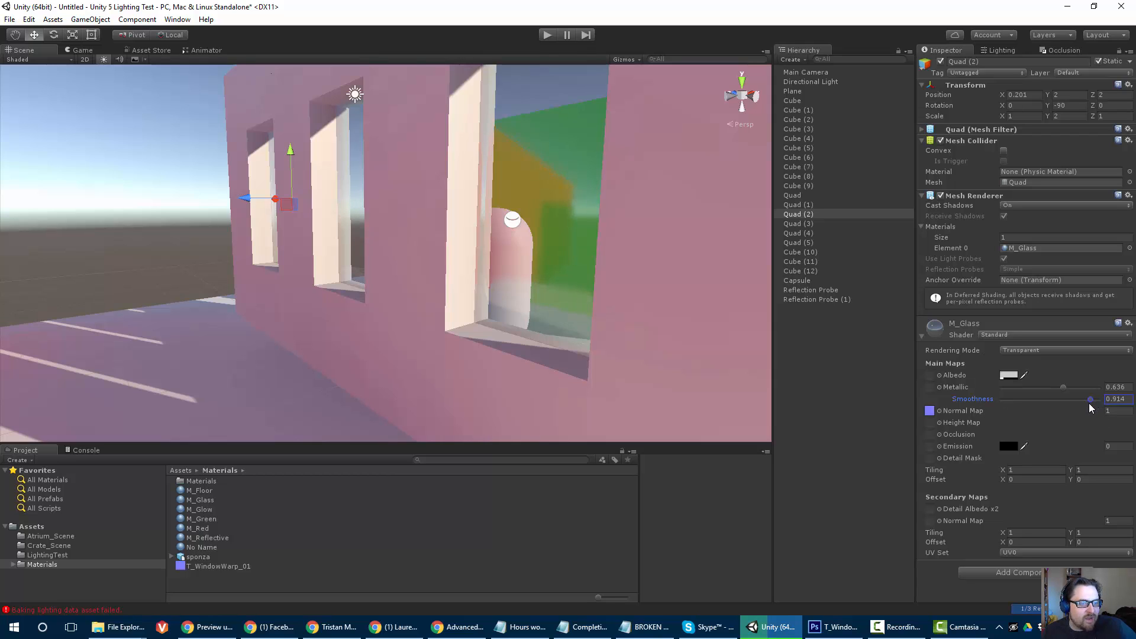
left_click_drag(311, 298, 573, 308, "alt")
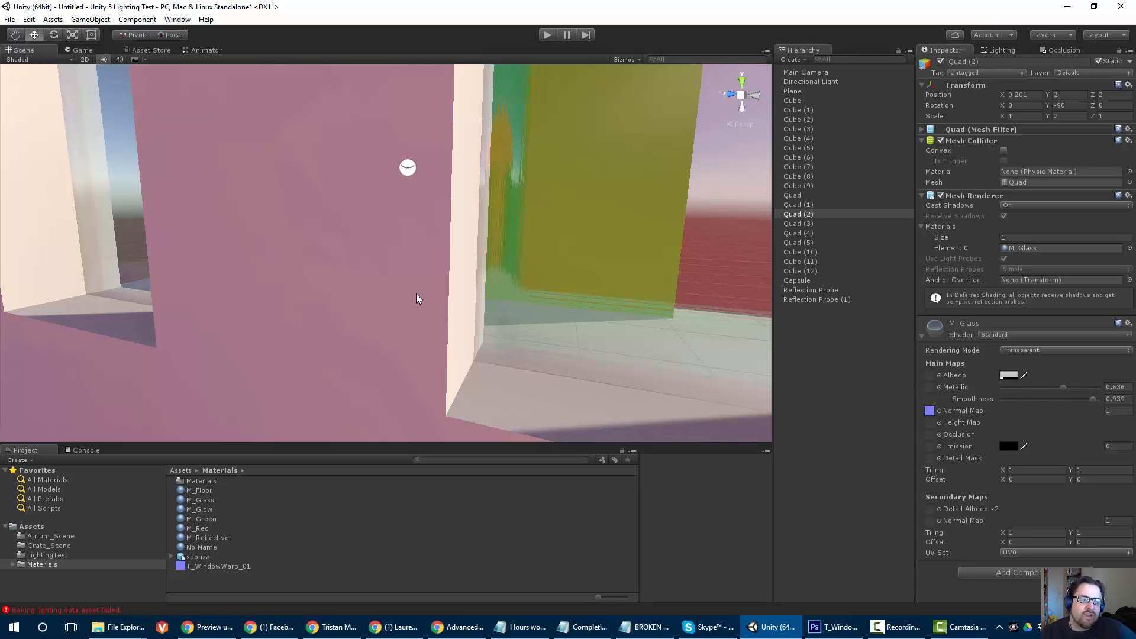
scroll(457, 208, "down", 4)
scroll(264, 200, "down", 2)
scroll(264, 199, "up", 2)
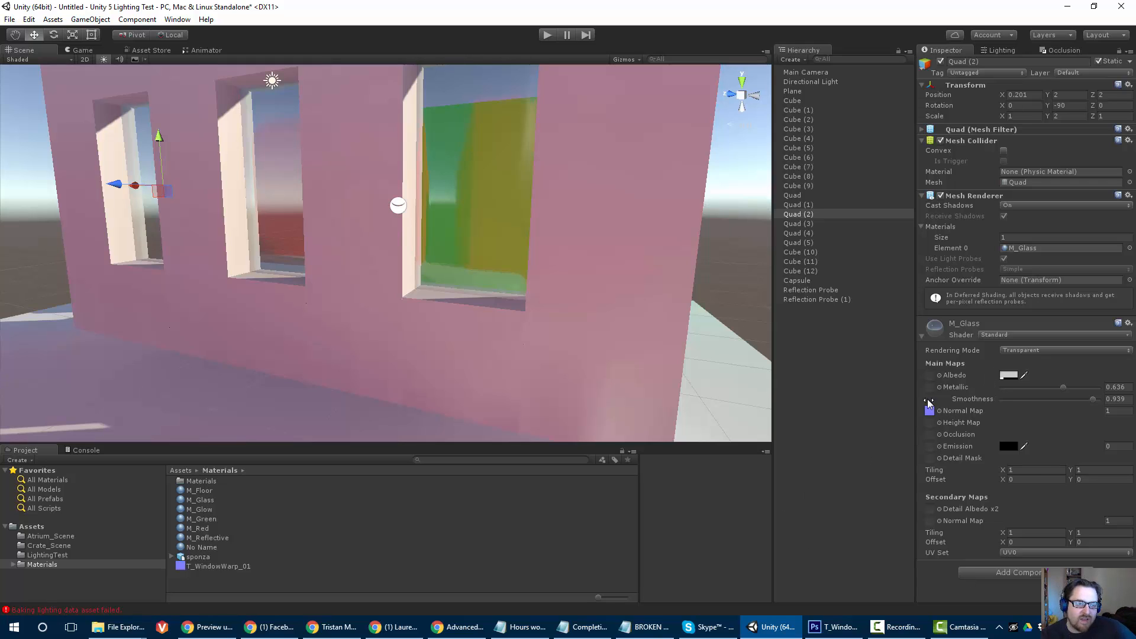
left_click_drag(672, 395, 402, 259, "alt")
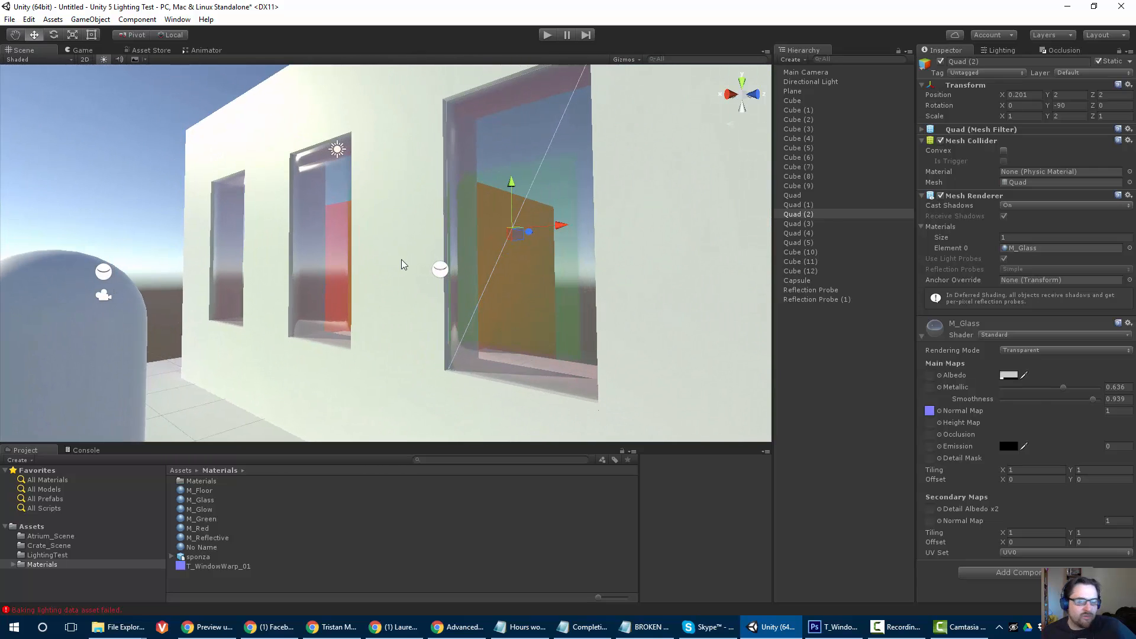